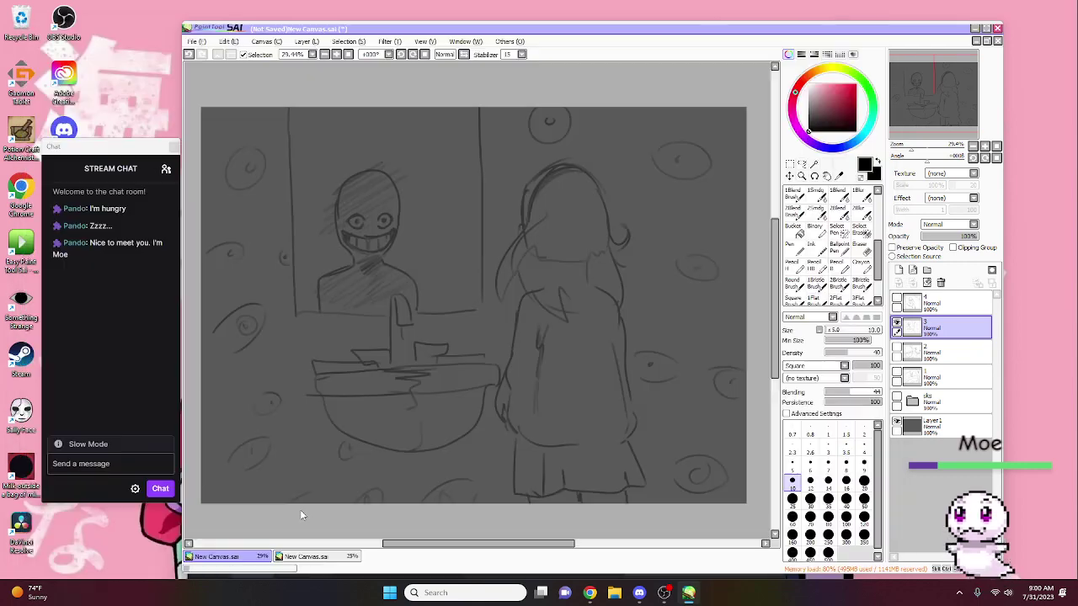
Step: Close the current canvas, name the remaining canvas's sketch layer sk, and add a new layer above it
left_click(997, 40)
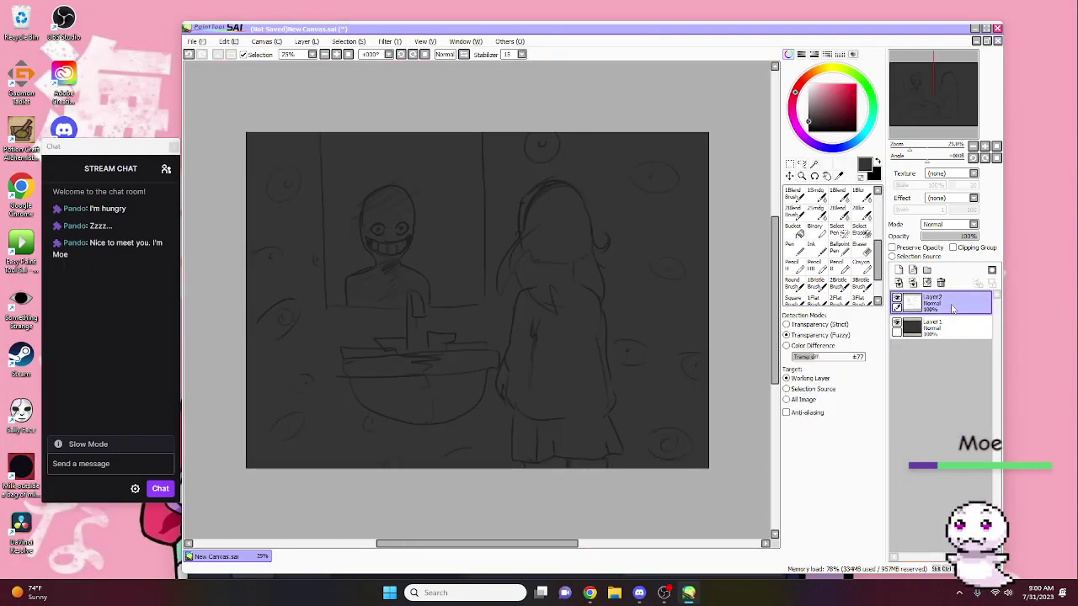
key("ctrl+z")
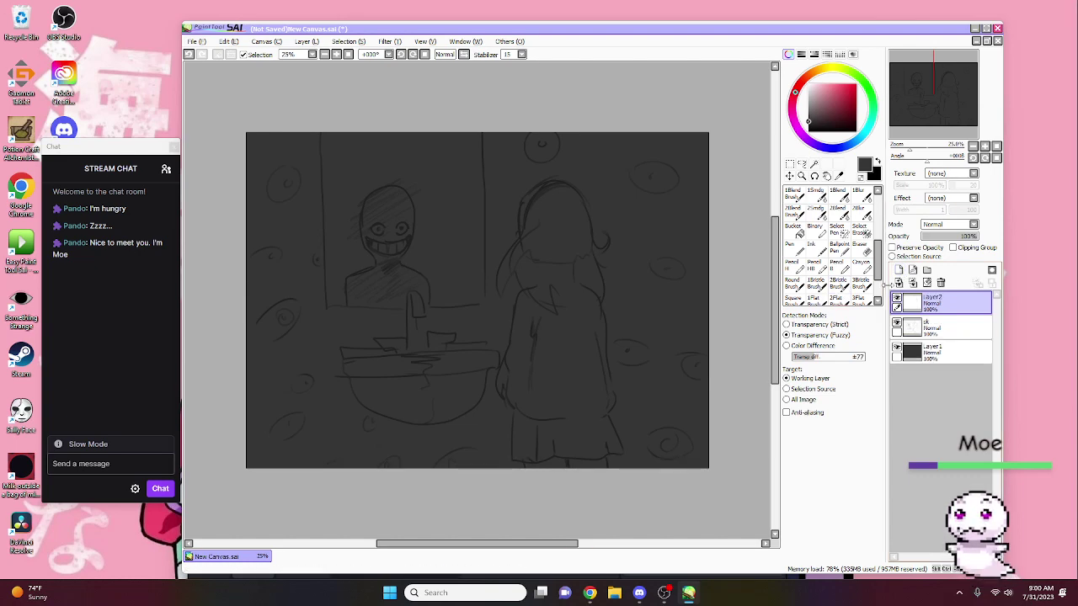
scroll(829, 252, "down", 1)
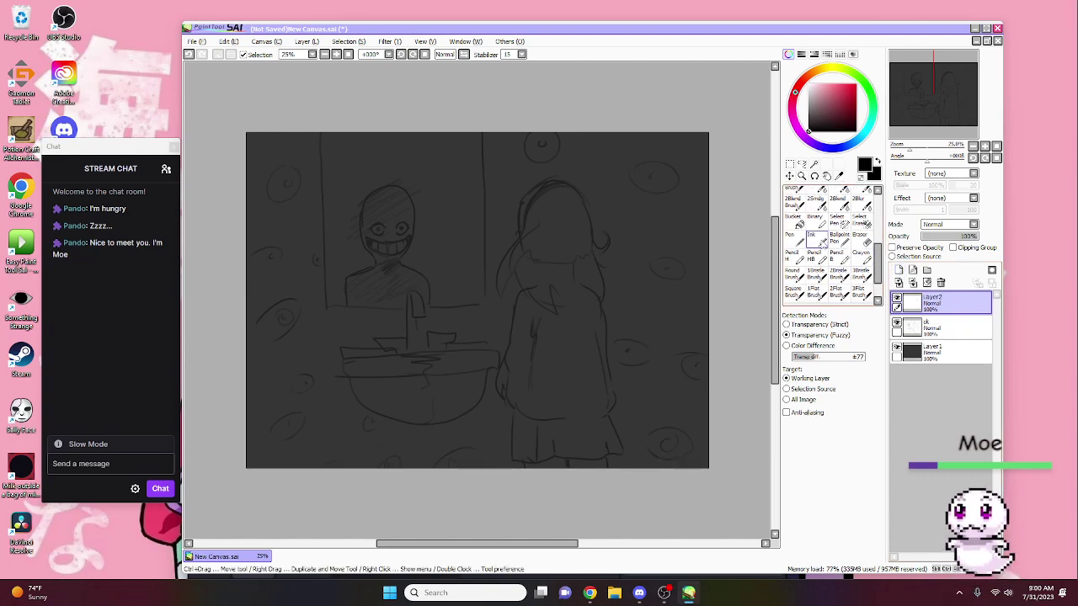
left_click(816, 238)
mouse_move(527, 180)
left_mouse_down()
mouse_move(564, 367)
mouse_move(520, 239)
left_mouse_up()
key("ctrl+z")
key("ctrl+z")
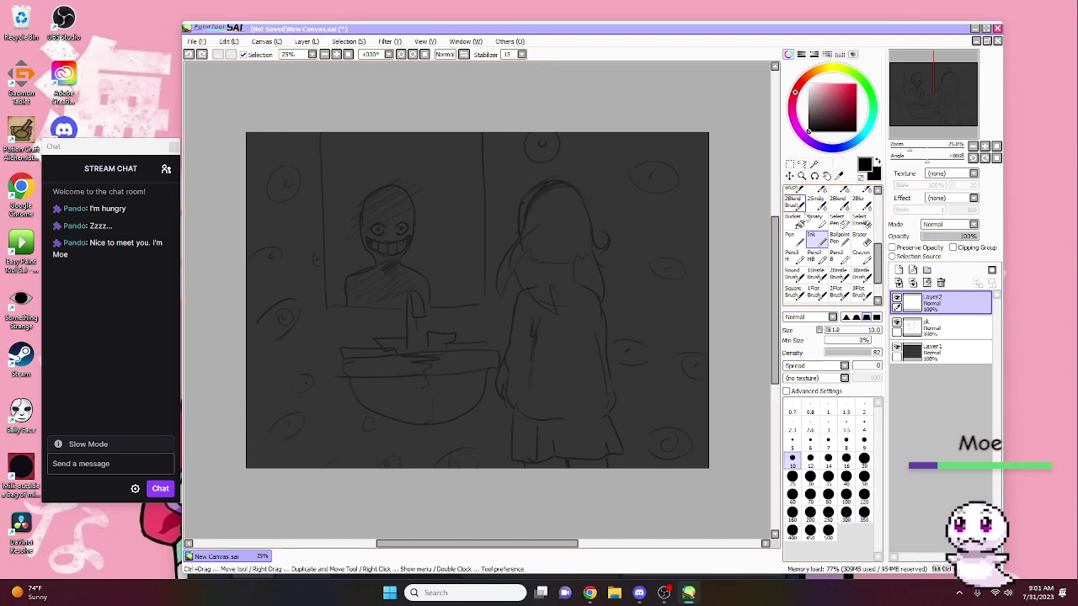
Step: Lighten the dark background fill on Layer1 to a mid gray using the Brightness and Contrast filter
key("n")
left_click(947, 327)
left_click(942, 352)
left_click(390, 41)
left_click(404, 70)
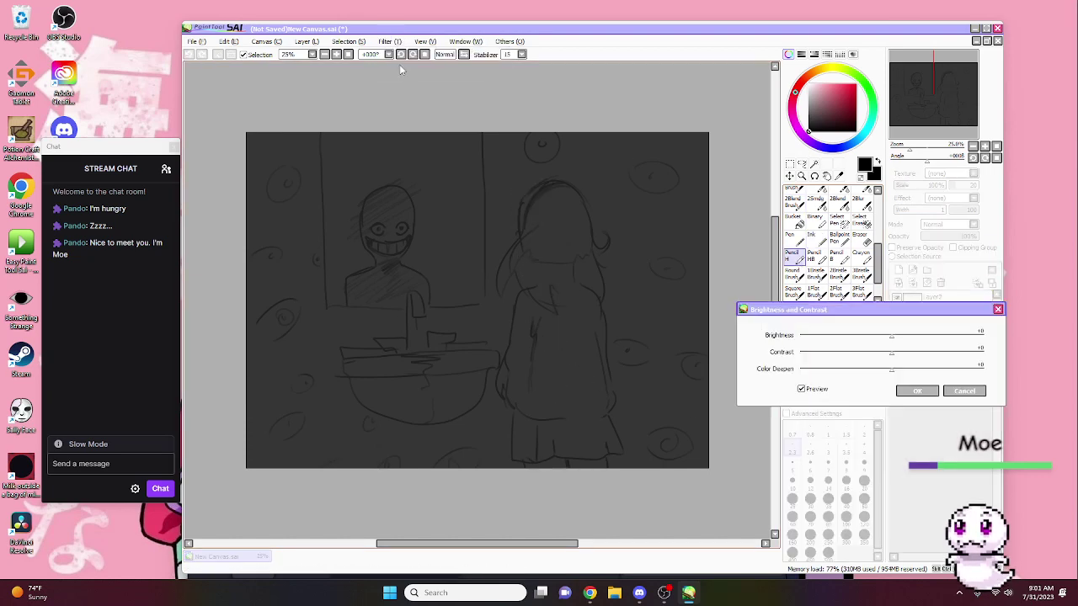
left_click_drag(891, 335, 943, 337)
left_click(917, 391)
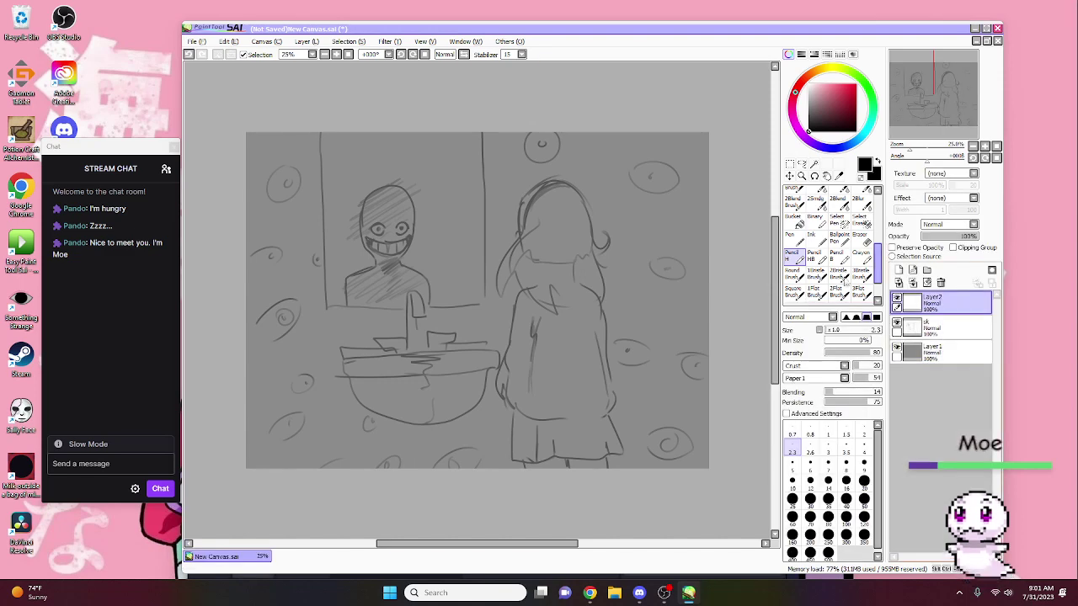
Step: Set the H pencil's size to 5 and lower the sk sketch layer's opacity to 36%, with Layer2 active for drawing
scroll(537, 359, "up", 3)
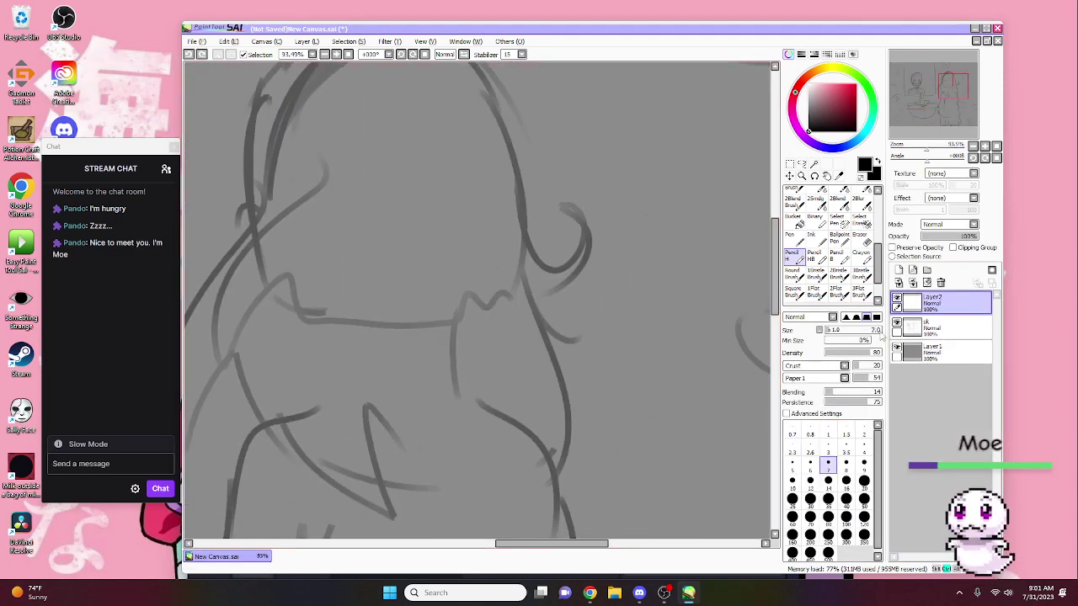
left_click(793, 462)
left_click(941, 327)
left_click_drag(977, 236, 934, 236)
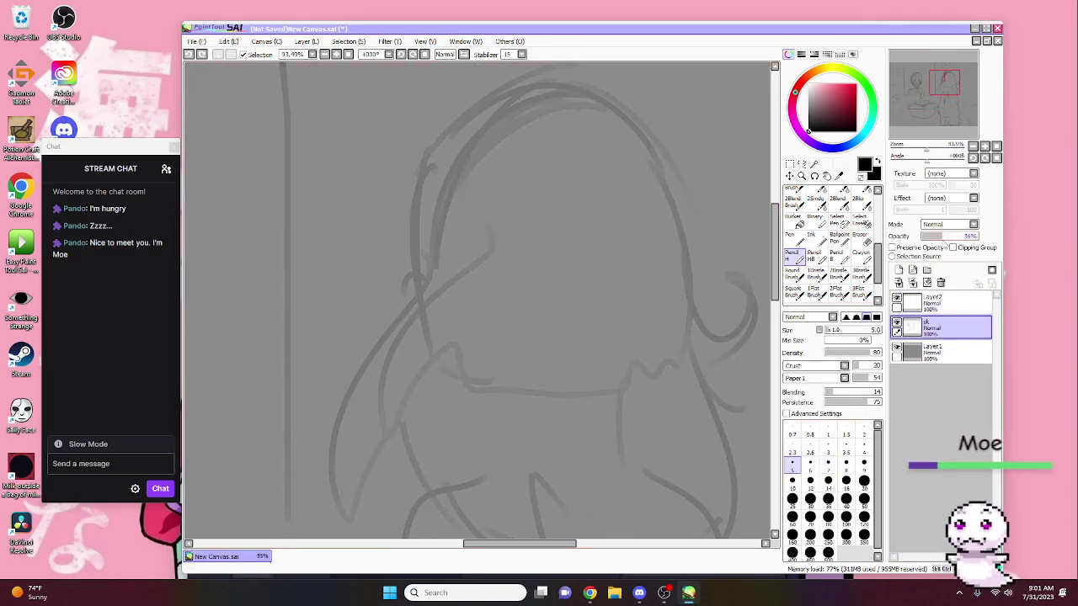
key("ctrl+z")
left_click(935, 303)
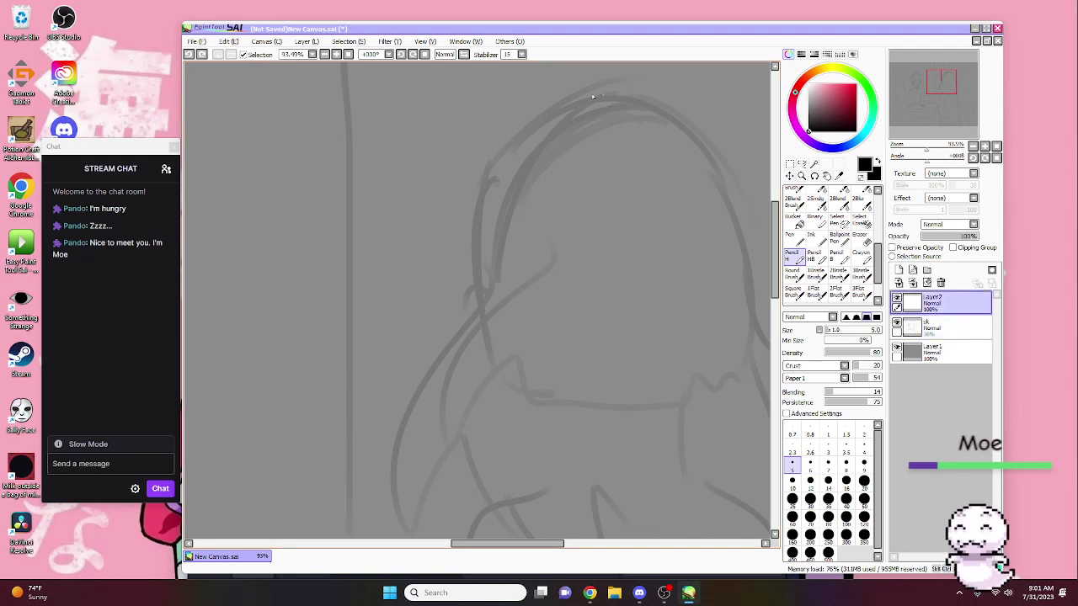
mouse_move(601, 94)
left_mouse_down()
mouse_move(455, 152)
mouse_move(442, 250)
left_mouse_up()
left_click_drag(459, 215, 475, 283)
key("ctrl+z")
key("ctrl+z")
key("ctrl+z")
Step: Line the girl's spiky bangs, her ear and both edges of the headband over the sketch
left_click_drag(484, 84, 421, 174)
left_click_drag(450, 148, 431, 270)
left_click_drag(454, 223, 487, 290)
left_click_drag(616, 91, 490, 278)
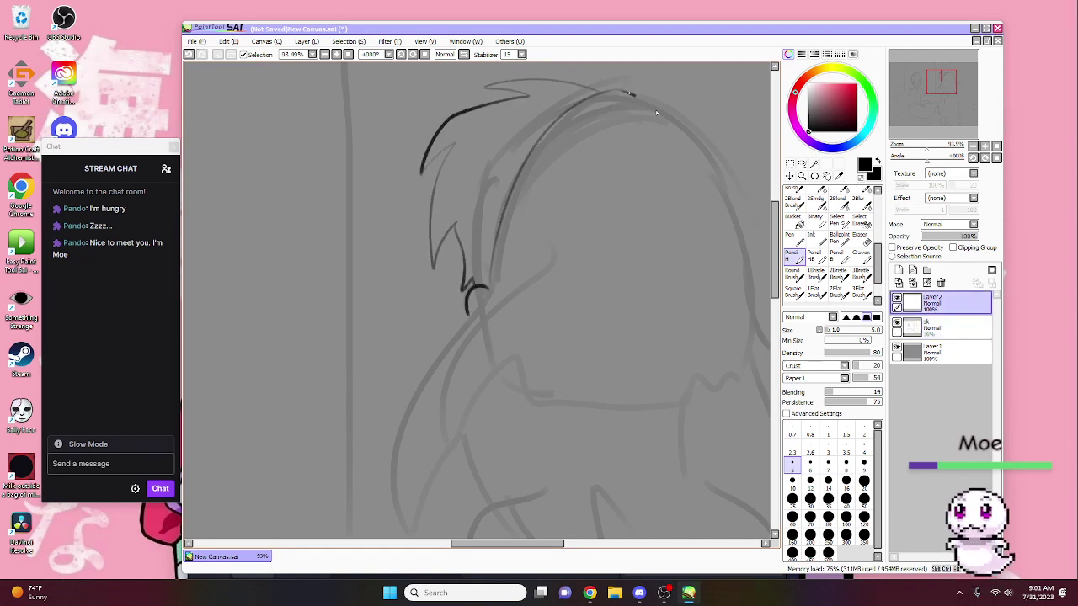
mouse_move(618, 121)
left_mouse_down()
mouse_move(573, 153)
mouse_move(505, 246)
left_mouse_up()
key("ctrl+z")
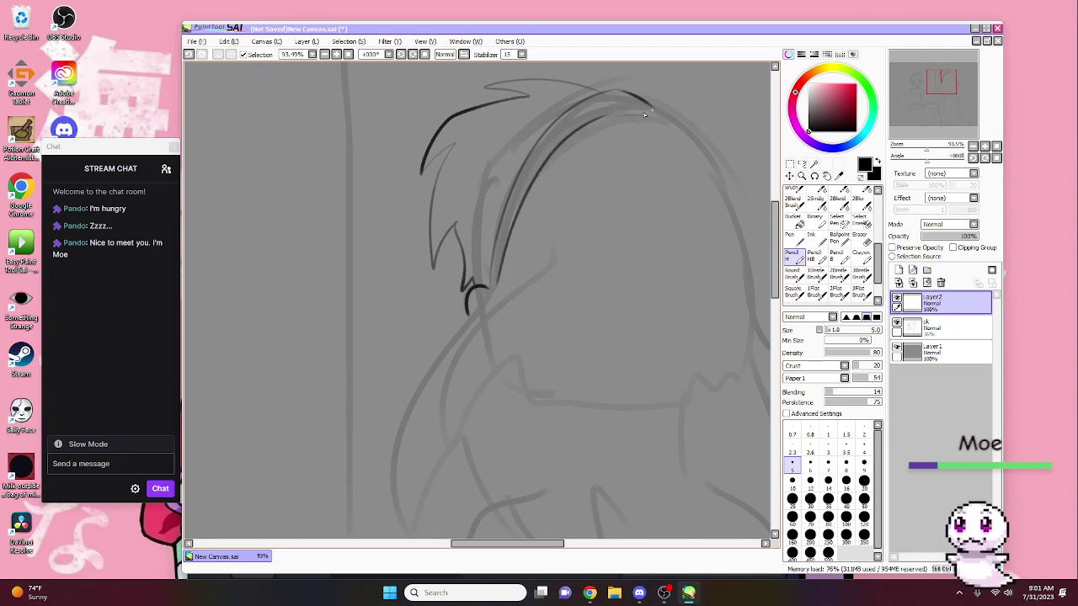
Step: Draw the cheek line and the long hair locks falling from the ear to the shoulder facing the sink
scroll(645, 114, "down", 2)
left_click_drag(437, 157, 495, 319)
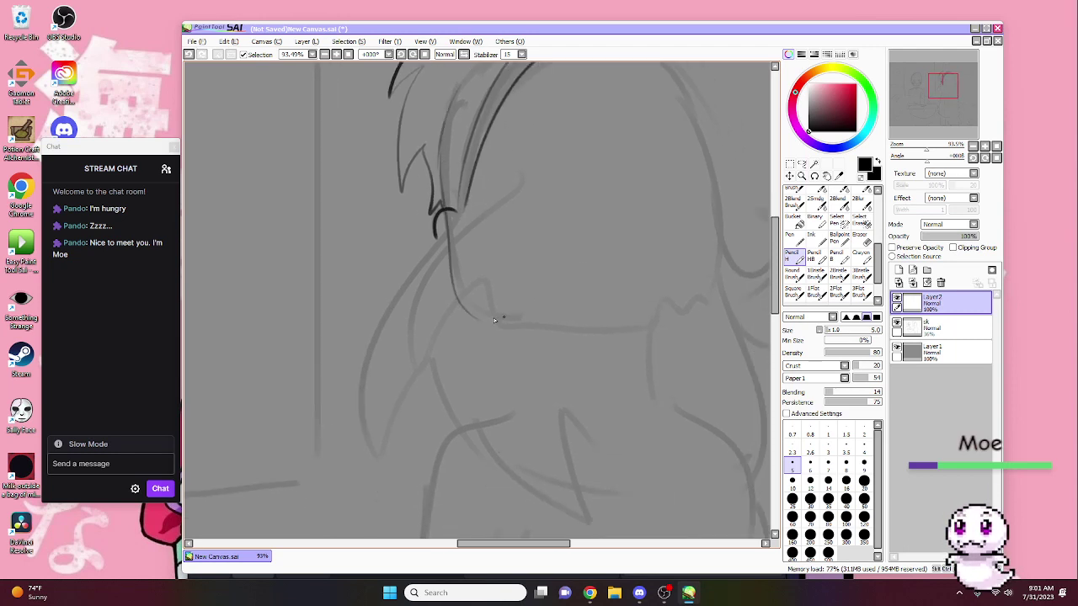
left_click_drag(467, 198, 369, 349)
left_click_drag(395, 426, 482, 495)
scroll(516, 464, "down", 3)
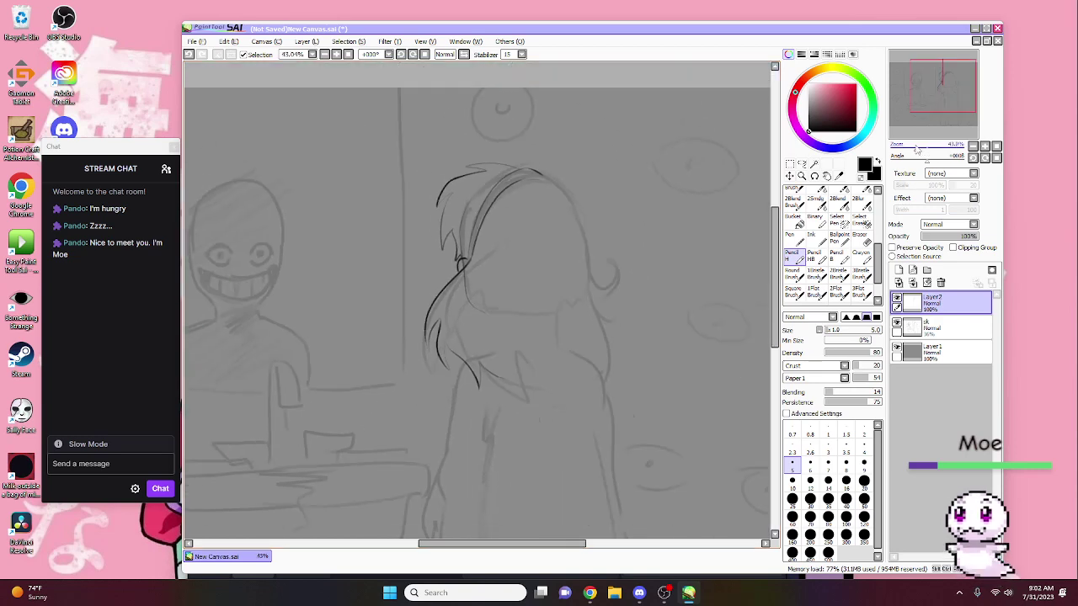
Step: Line the back of the girl's head down to the flicked curl and add pointed tips along the lower hair
left_click_drag(509, 143, 611, 239)
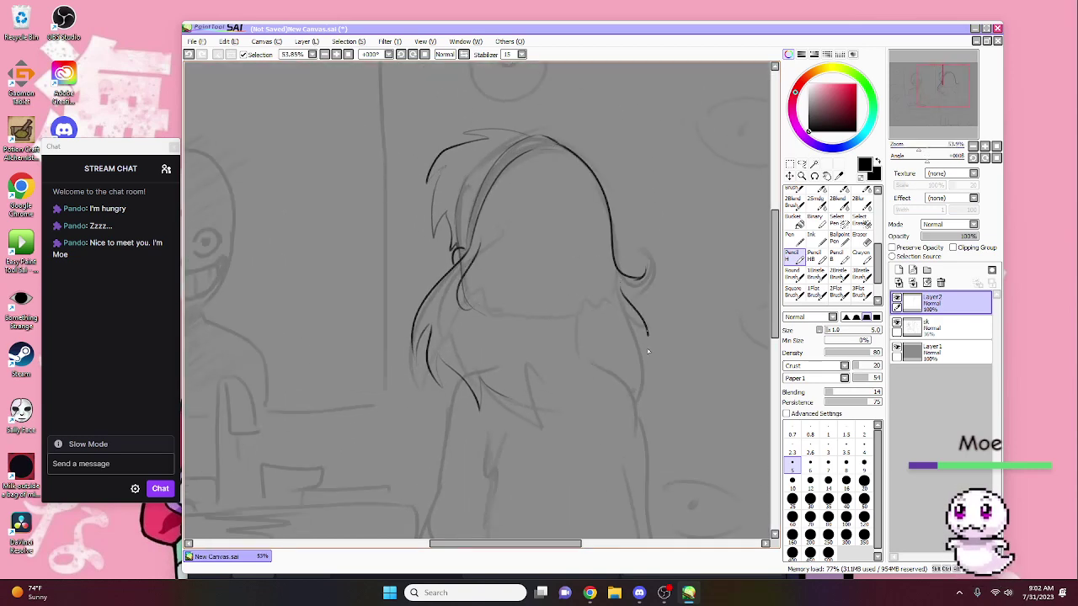
left_click_drag(571, 348, 558, 421)
left_click_drag(529, 351, 547, 426)
left_click_drag(500, 395, 532, 426)
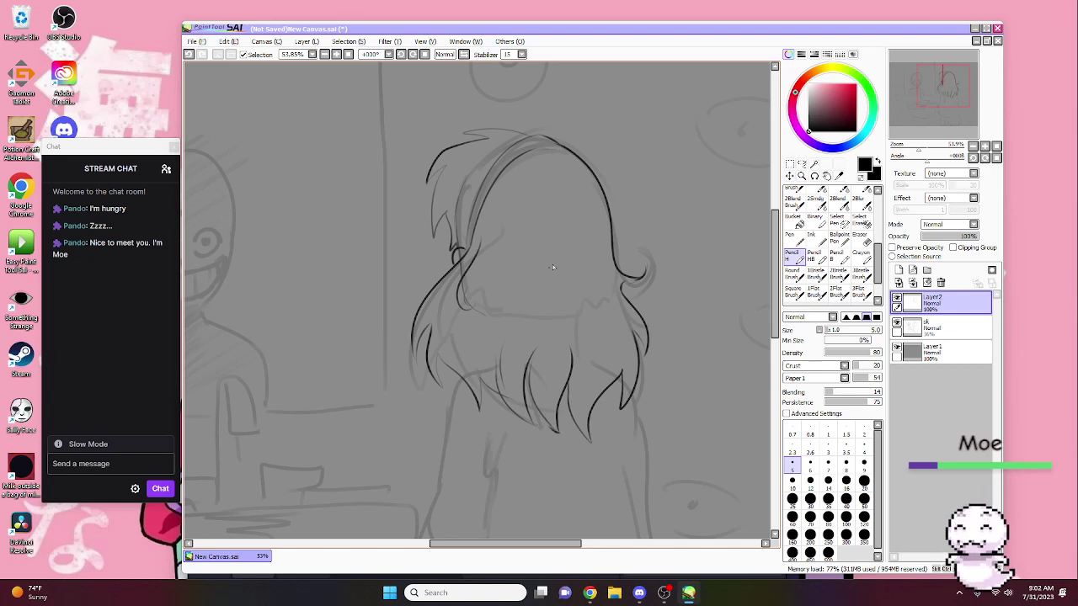
Step: Add long curved strands inside the hair, flowing from the crown toward the tips
left_click_drag(551, 190, 505, 310)
left_click_drag(554, 211, 541, 313)
left_click_drag(589, 198, 600, 307)
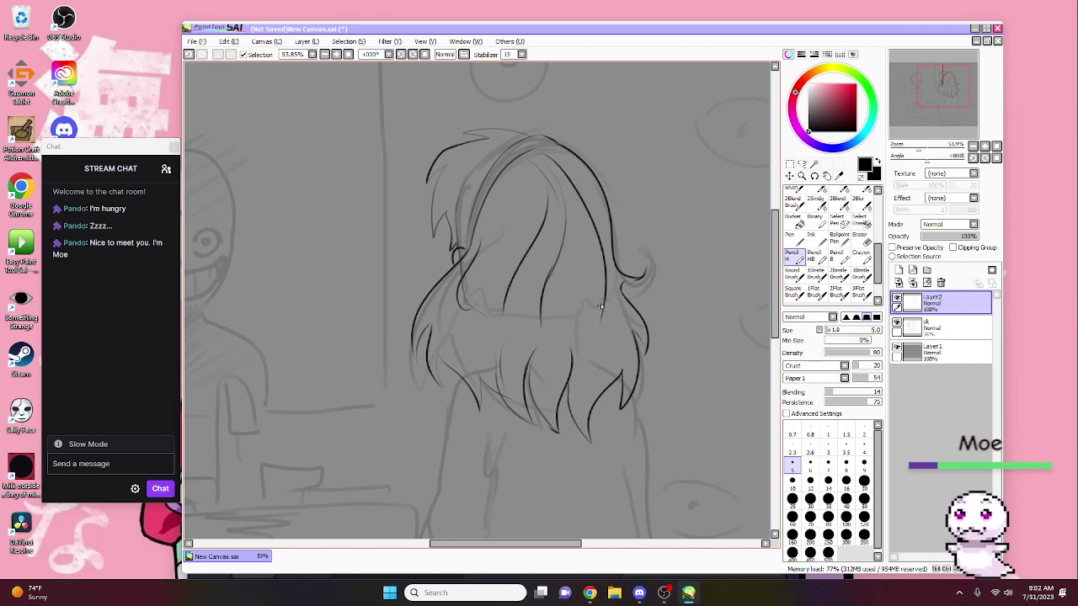
left_click_drag(549, 196, 515, 352)
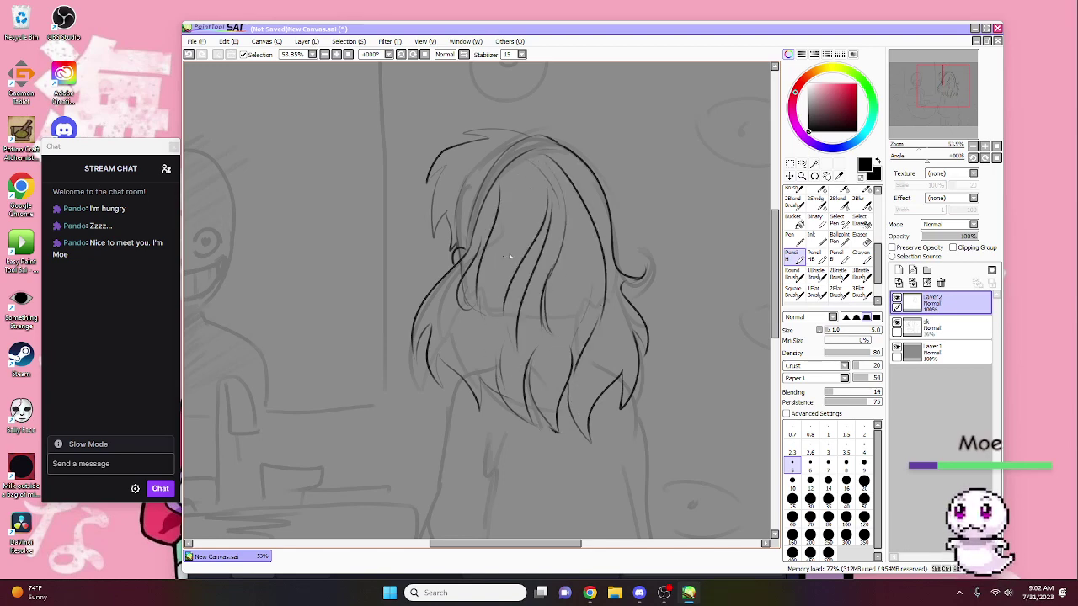
Step: Line the shoulder and sleeve on the sink side of the sweater, with a fold beside the arm
scroll(511, 257, "down", 5)
left_click_drag(432, 347, 423, 396)
left_click_drag(486, 274, 490, 304)
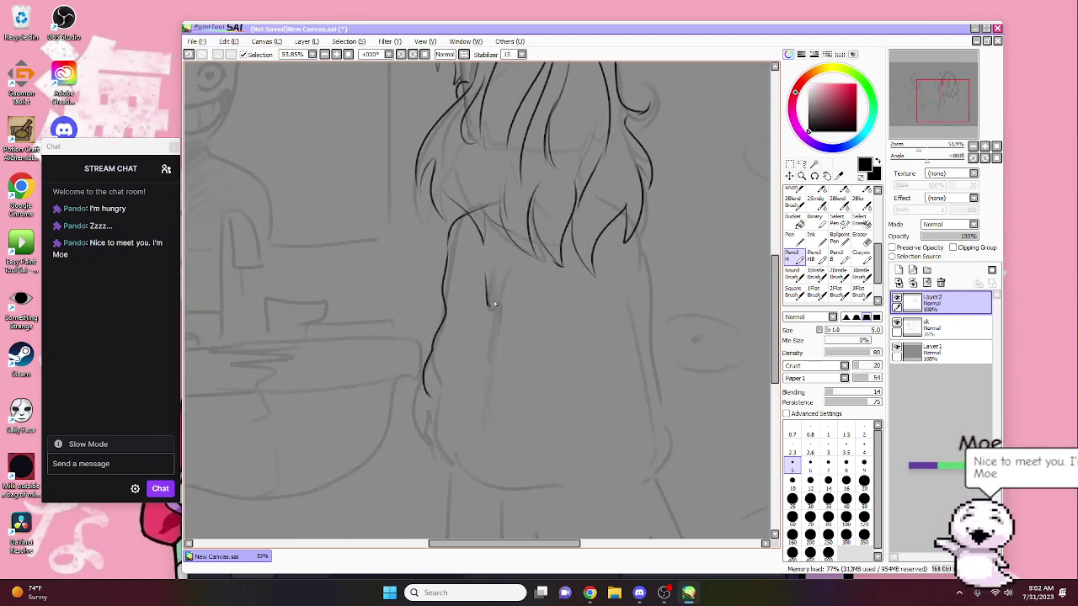
scroll(454, 356, "down", 2)
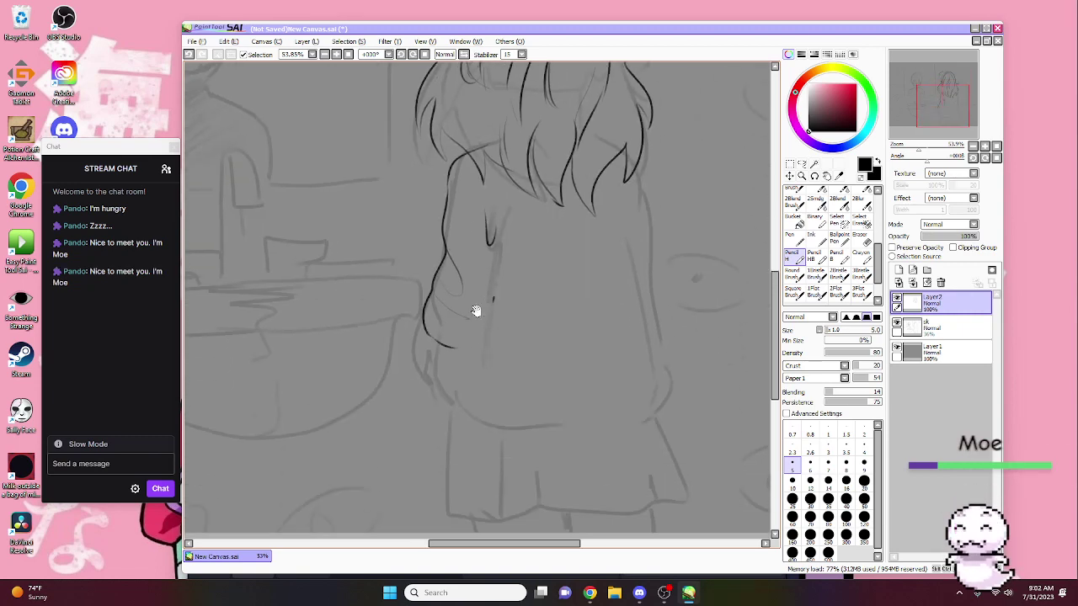
Step: Outline the sweater's lower body, its curved hem and the side facing away from the sink
mouse_move(446, 350)
left_mouse_down()
mouse_move(442, 404)
mouse_move(619, 424)
left_mouse_up()
left_click_drag(643, 217, 655, 332)
key("ctrl+z")
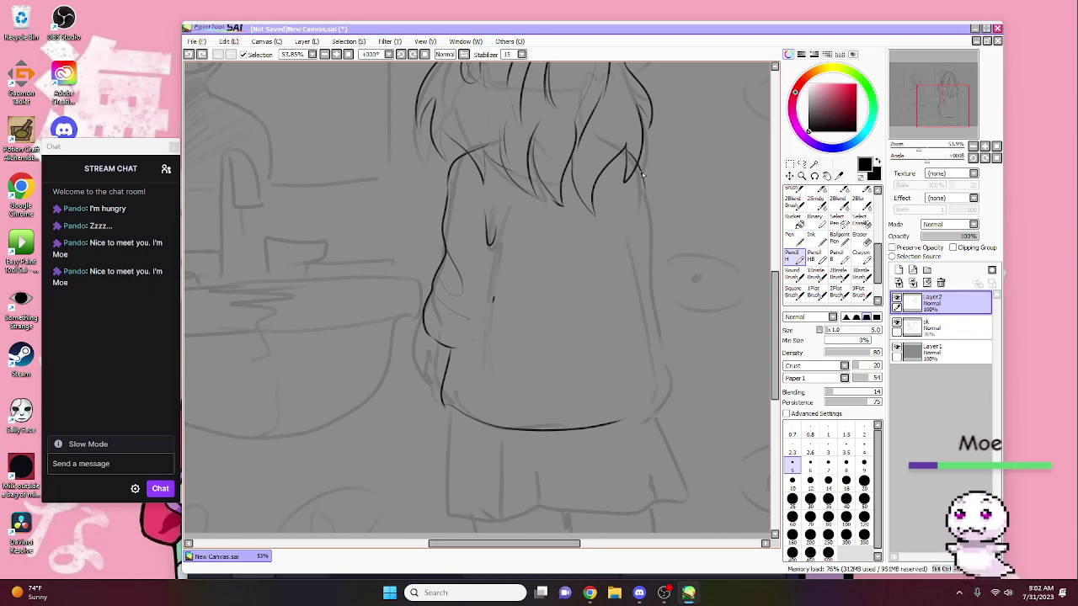
mouse_move(642, 205)
left_mouse_down()
mouse_move(650, 324)
mouse_move(623, 424)
left_mouse_up()
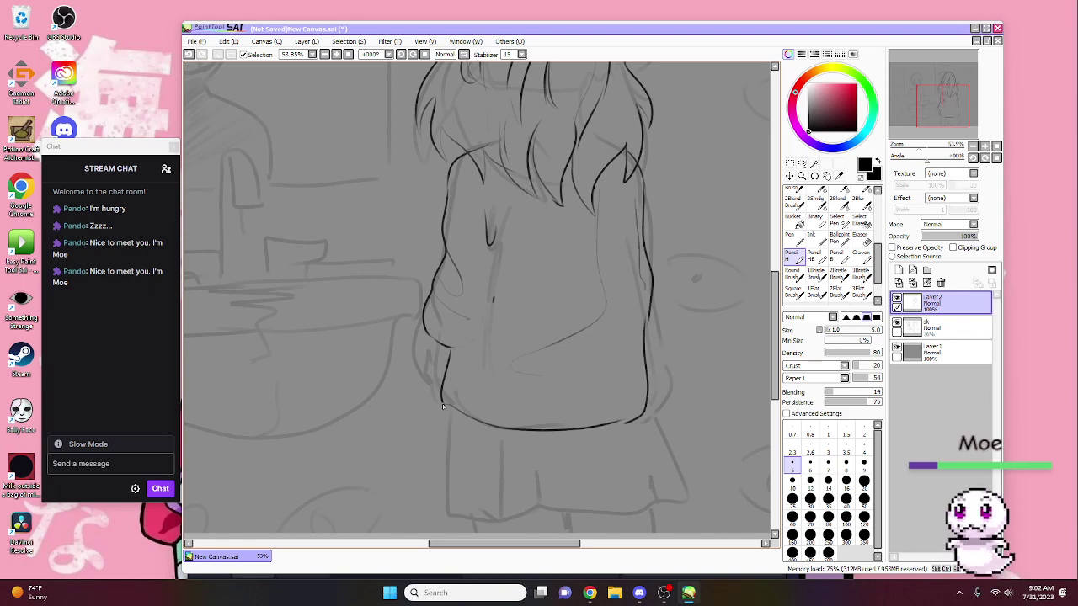
Step: Line the skirt below the sweater with vertical pleats and a wavy hem
scroll(633, 422, "down", 4)
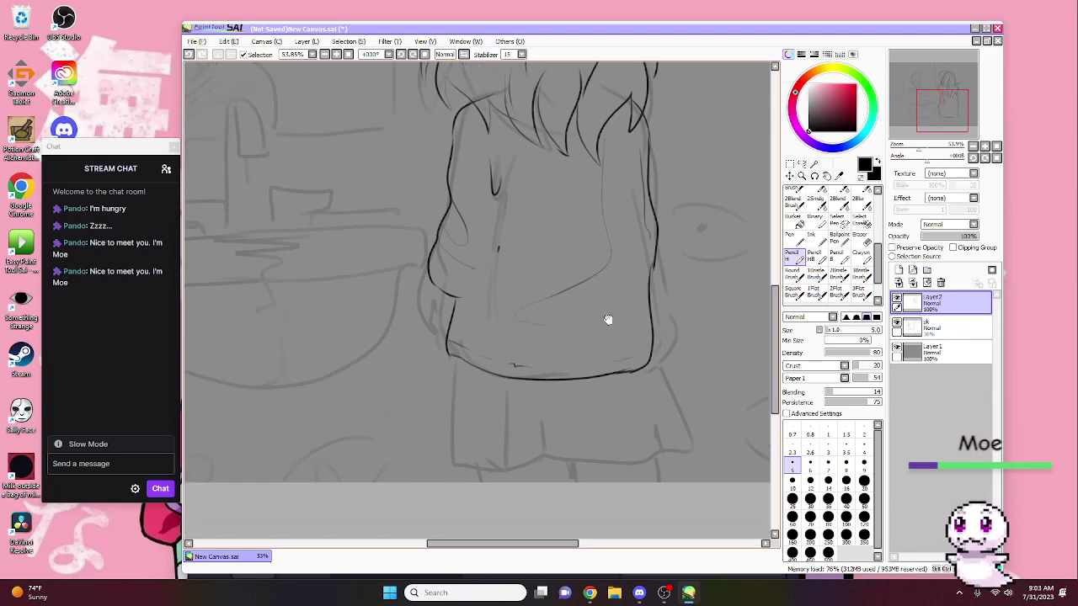
left_click_drag(460, 291, 463, 394)
key("ctrl+z")
left_click_drag(506, 323, 502, 399)
left_click_drag(503, 400, 552, 386)
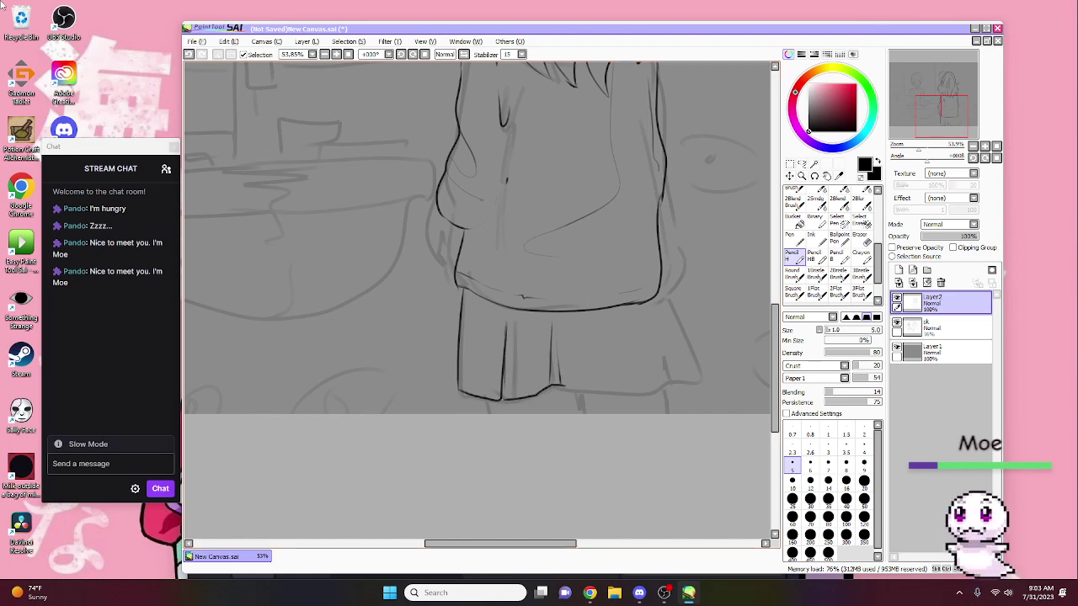
mouse_move(661, 294)
left_mouse_down()
mouse_move(675, 385)
mouse_move(614, 398)
left_mouse_up()
left_click_drag(599, 341, 613, 395)
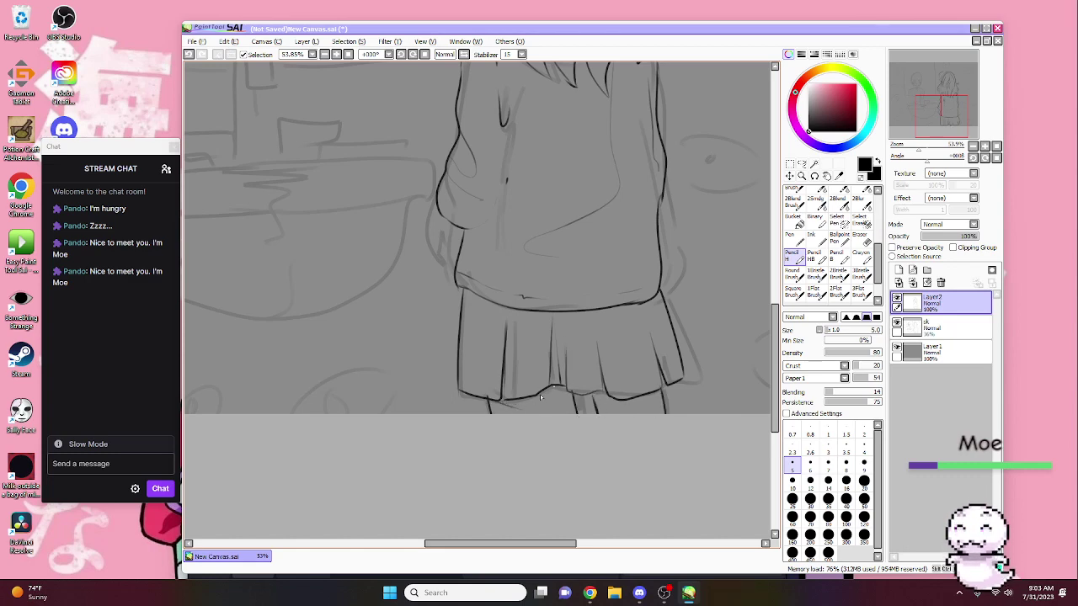
Step: Hatch a shadow on the legs beneath the skirt hem and hide the sk sketch layer
mouse_move(603, 418)
left_mouse_down()
mouse_move(645, 454)
mouse_move(648, 524)
left_mouse_up()
mouse_move(546, 339)
left_mouse_down()
mouse_move(464, 438)
mouse_move(622, 453)
left_mouse_up()
scroll(556, 154, "down", 3)
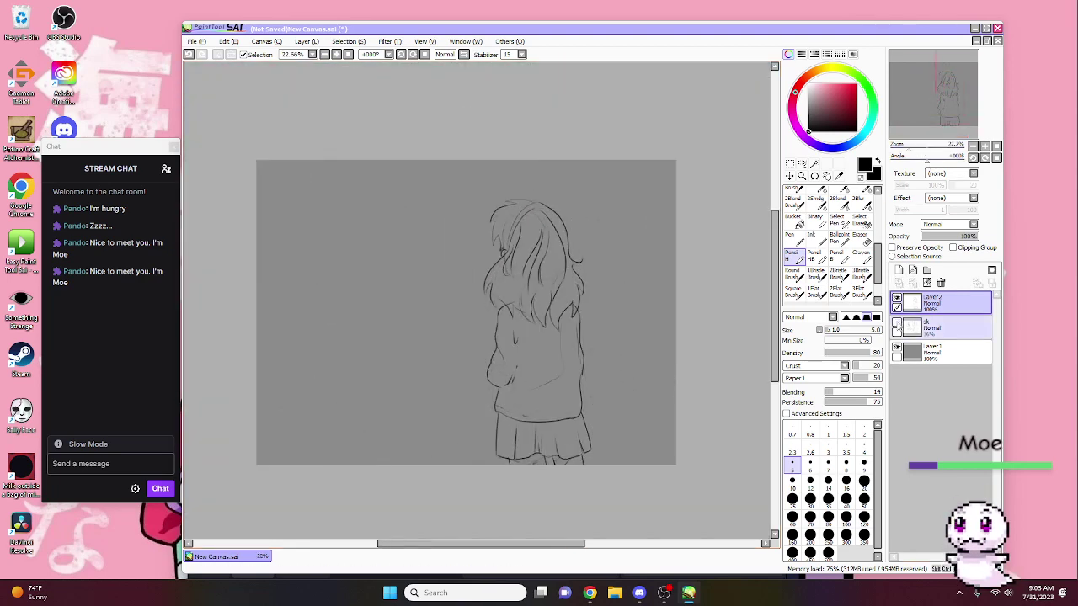
Step: Thicken the outline of the spiky bangs and hair, and fill the headband with hatching
scroll(557, 154, "up", 5)
left_click_drag(556, 154, 536, 171)
mouse_move(545, 143)
left_mouse_down()
mouse_move(636, 145)
mouse_move(522, 139)
left_mouse_up()
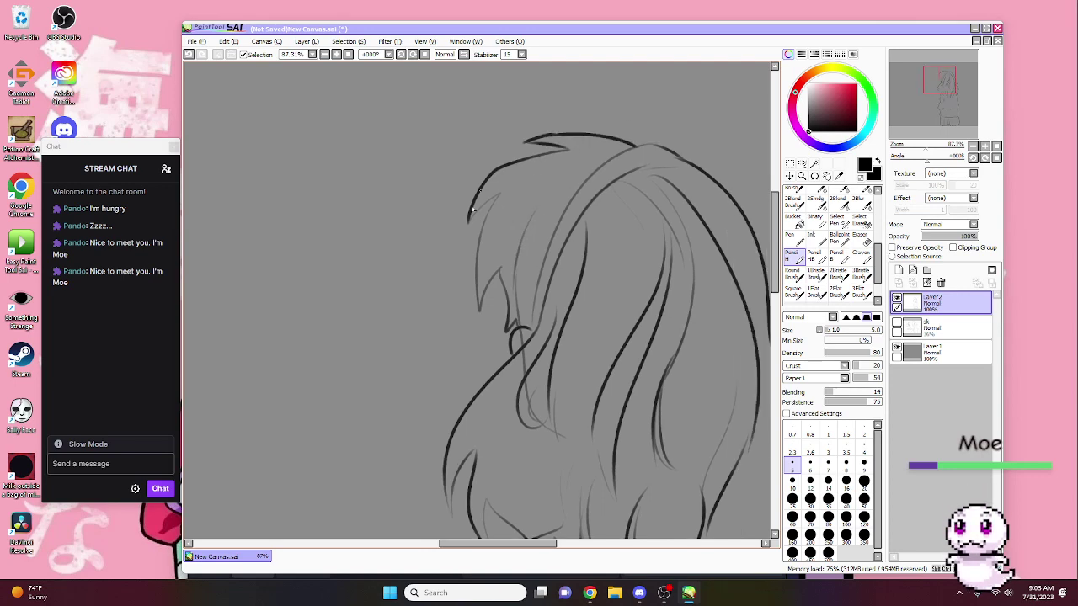
mouse_move(499, 192)
left_mouse_down()
mouse_move(467, 229)
mouse_move(482, 282)
mouse_move(475, 322)
left_mouse_up()
key("ctrl+z")
left_click_drag(530, 409, 524, 308)
mouse_move(469, 347)
left_mouse_down()
mouse_move(443, 406)
mouse_move(484, 402)
mouse_move(365, 176)
mouse_move(324, 280)
left_mouse_up()
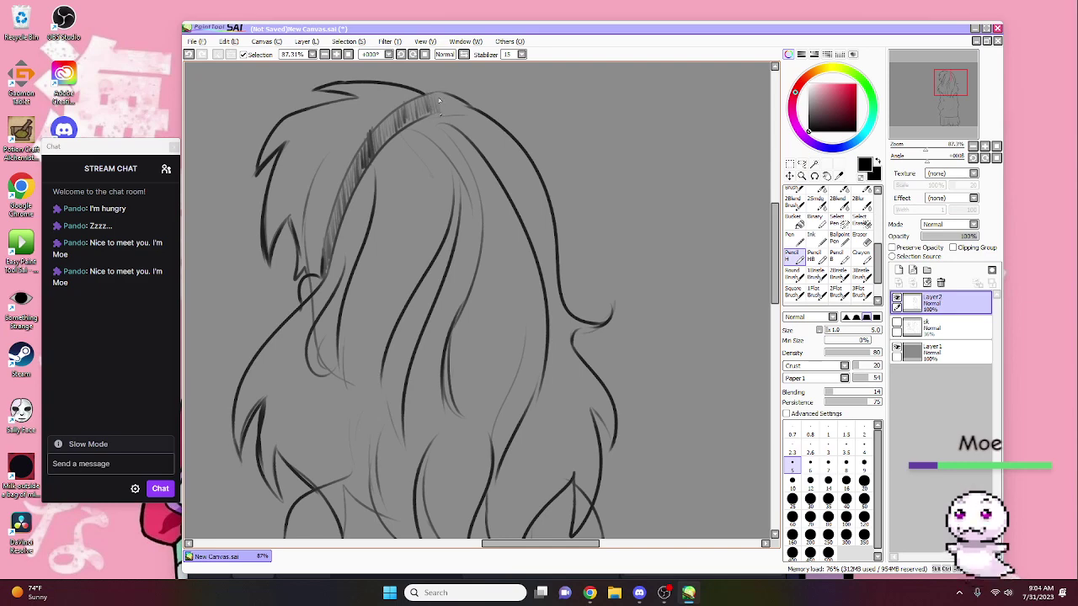
Step: Hatch shading into the folds between the skirt's pleats
scroll(407, 133, "down", 10)
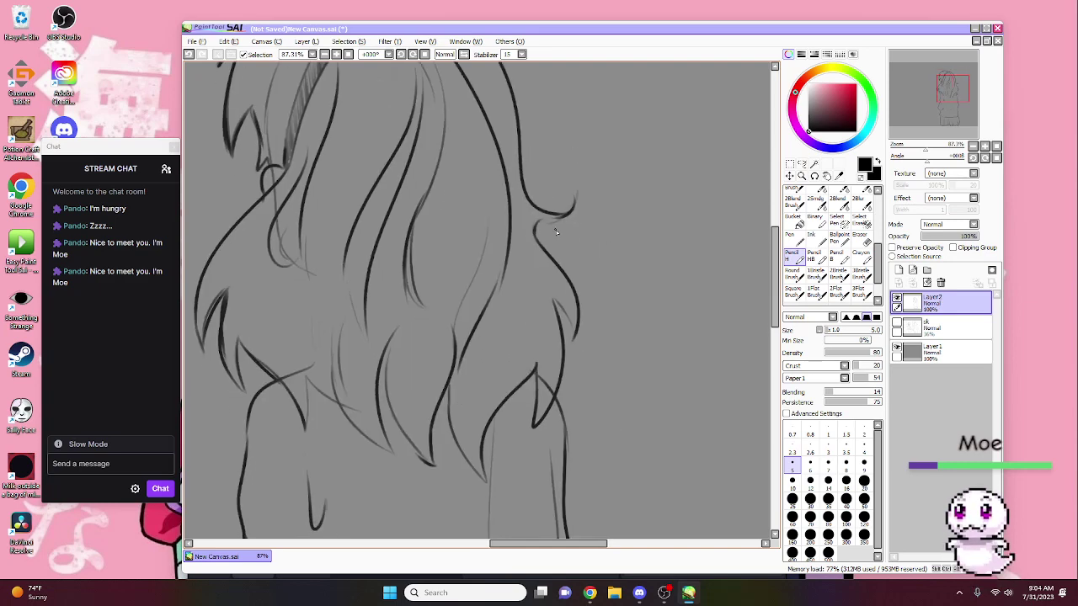
scroll(563, 311, "down", 5)
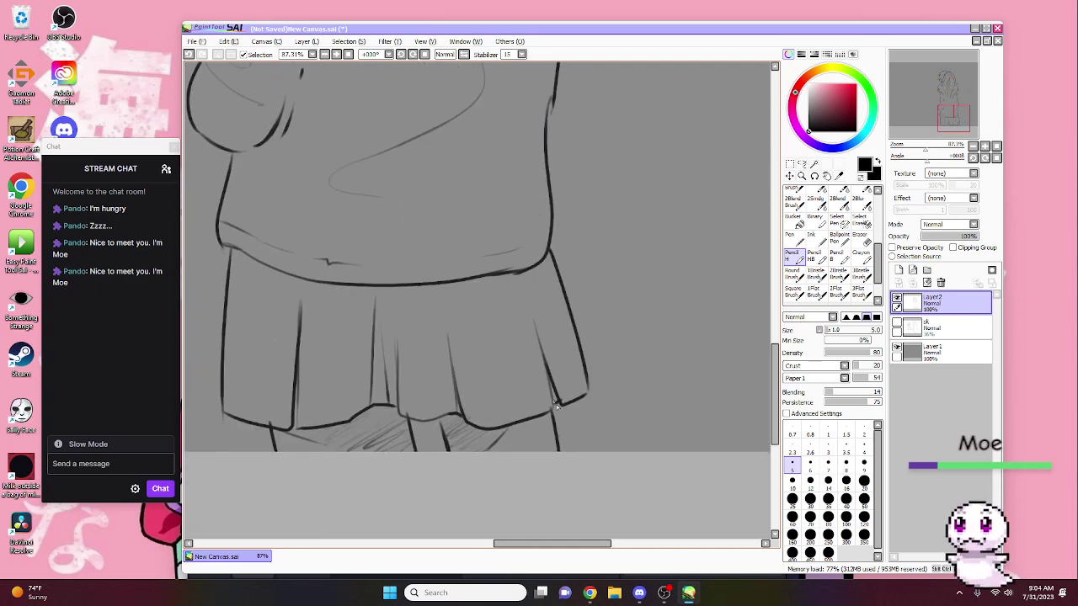
left_click_drag(449, 383, 433, 401)
left_click_drag(392, 330, 377, 364)
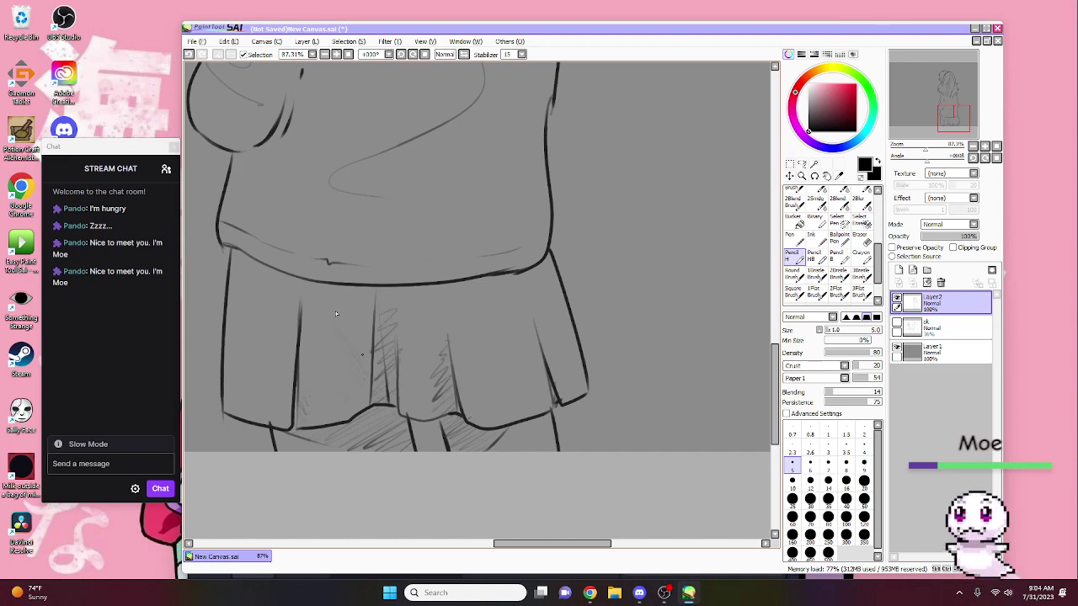
Step: Show the sk sketch layer again and add a new layer directly above it
scroll(362, 238, "up", 3)
scroll(378, 211, "up", 3)
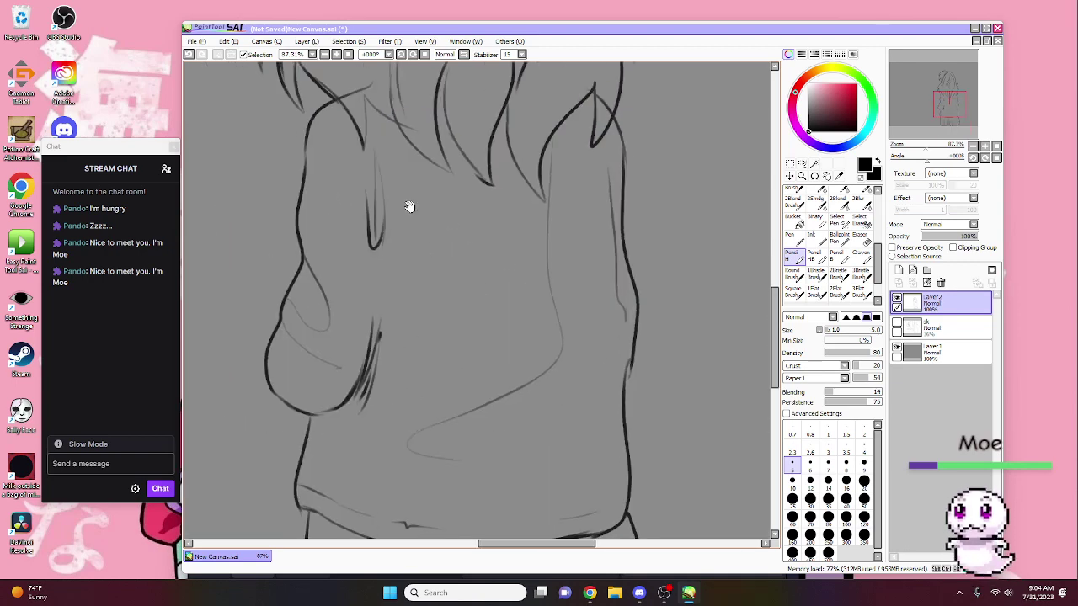
scroll(408, 206, "up", 5)
scroll(500, 373, "down", 5)
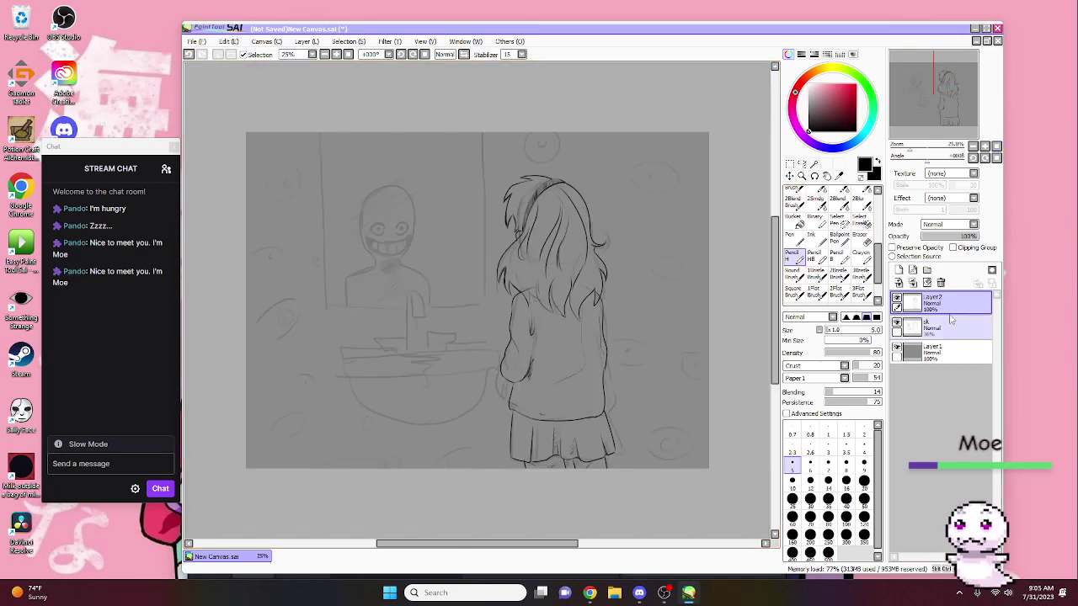
left_click(951, 324)
left_click(899, 269)
scroll(505, 379, "up", 3)
Step: Switch to Chrome and search Google for "sink" as drawing reference
left_click(590, 593)
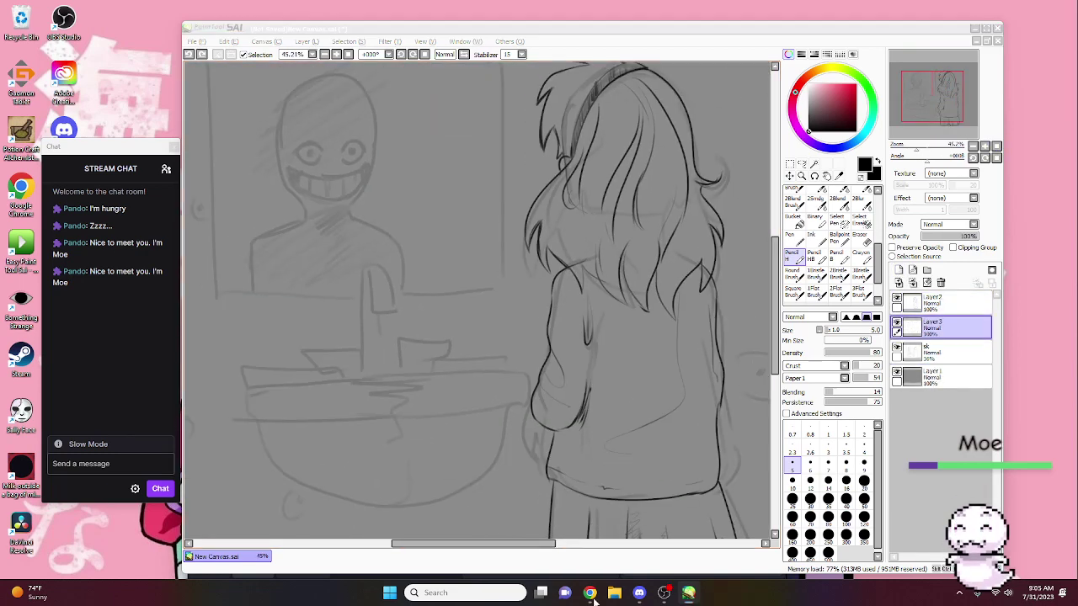
left_click(207, 9)
left_click(206, 30)
type("google")
key("Return")
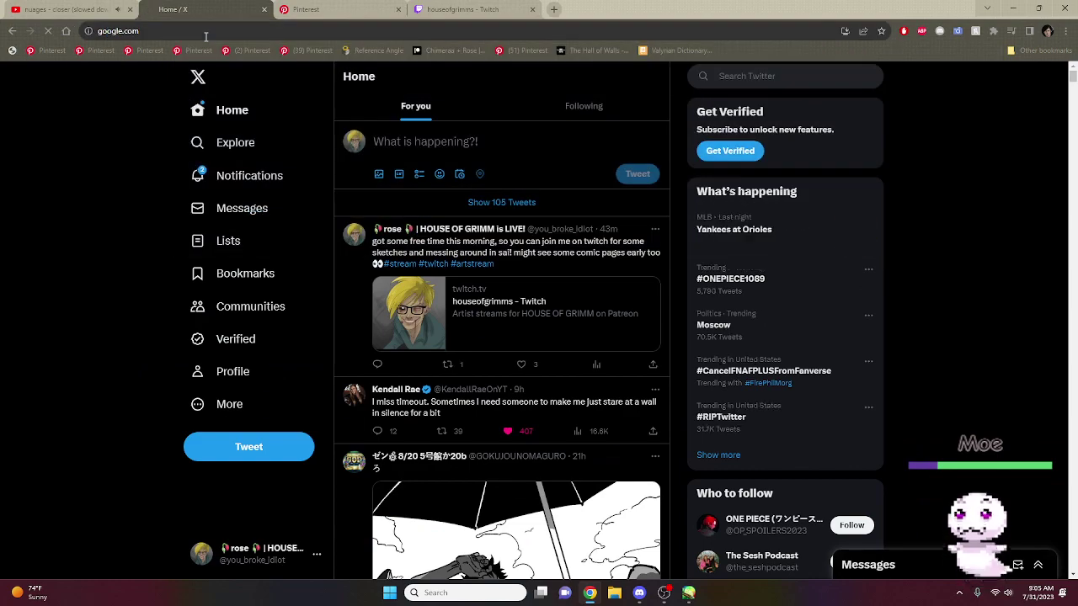
type("sink")
key("Return")
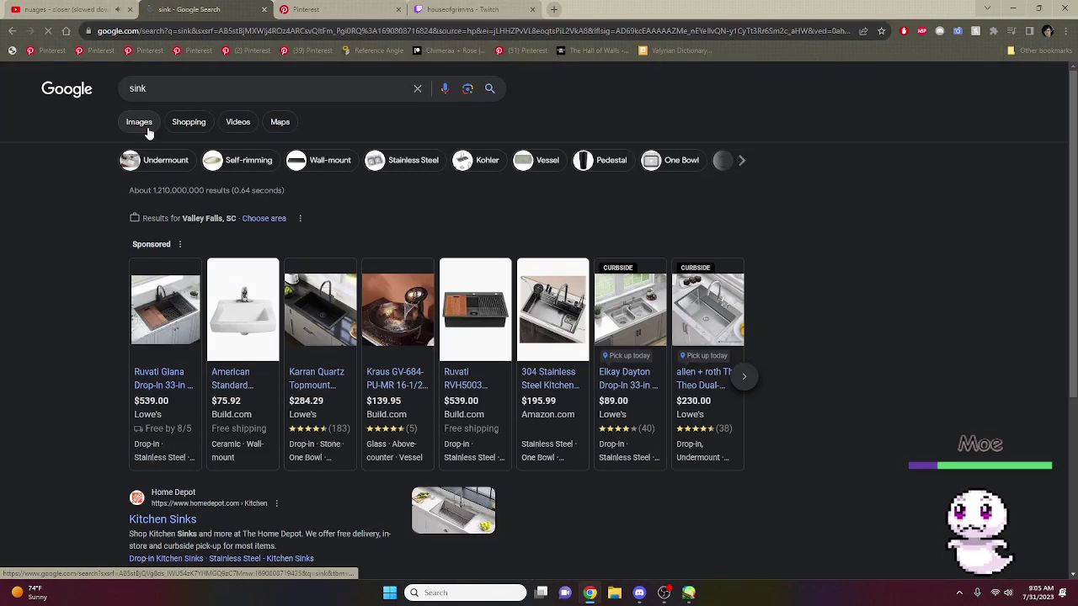
Step: Look through the image results for sink to find a suitable drawing reference
left_click(144, 126)
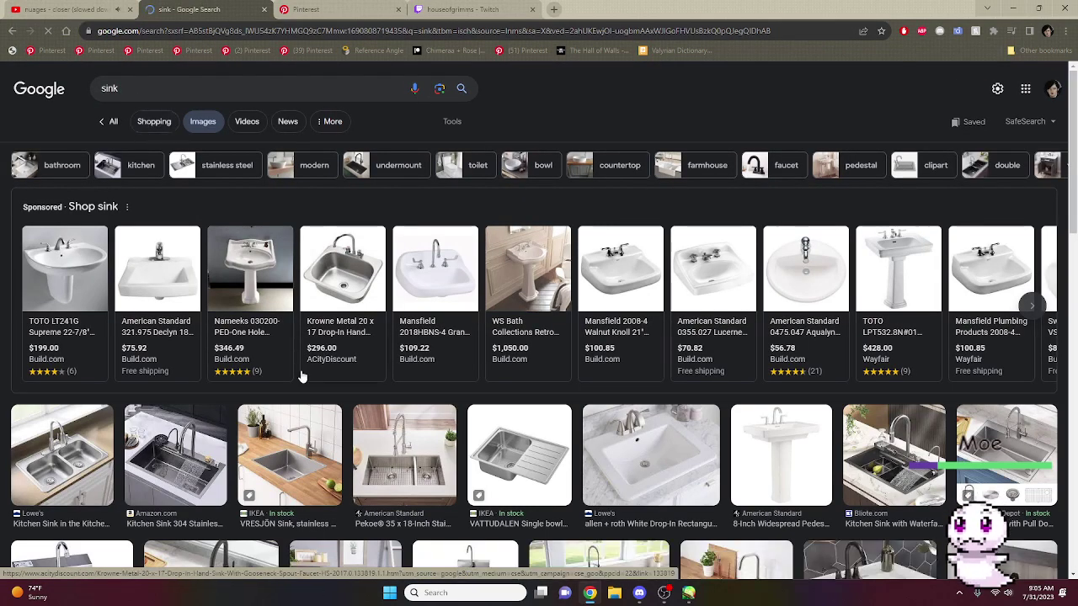
scroll(301, 376, "down", 3)
mouse_move(663, 594)
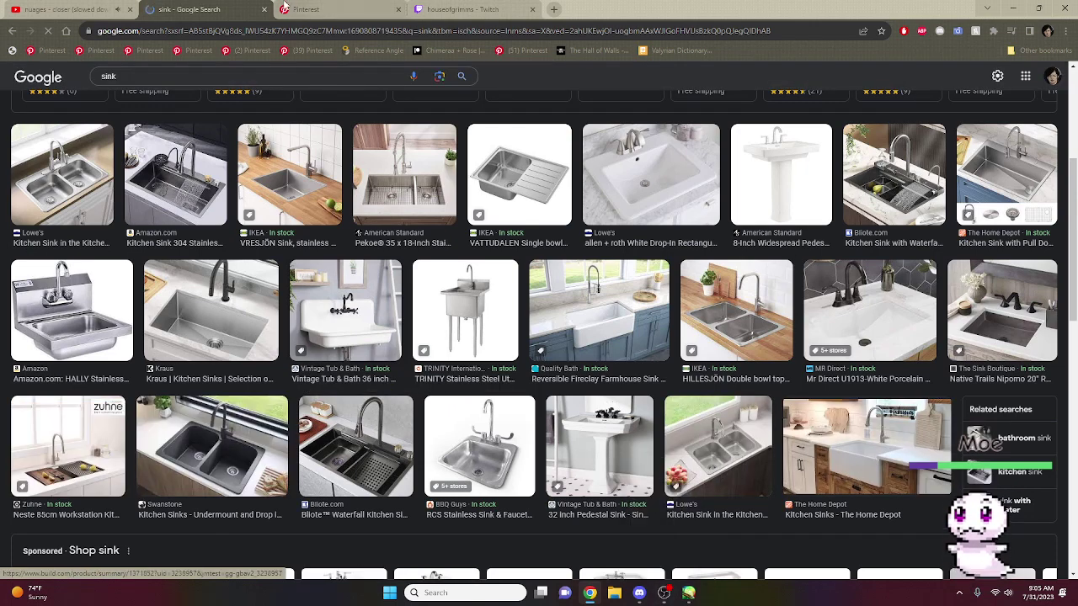
Step: Switch to the YouTube tab and start the video "Edgy Vocaloid Playlist because it's not a phase mom"
left_click(68, 9)
scroll(1009, 324, "down", 8)
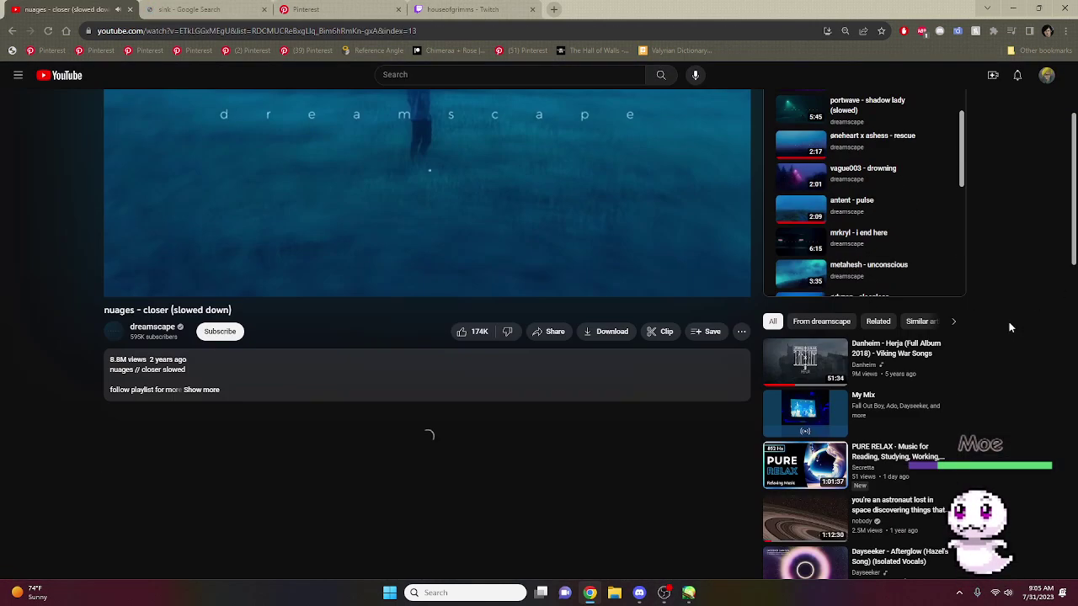
scroll(1008, 310, "down", 3)
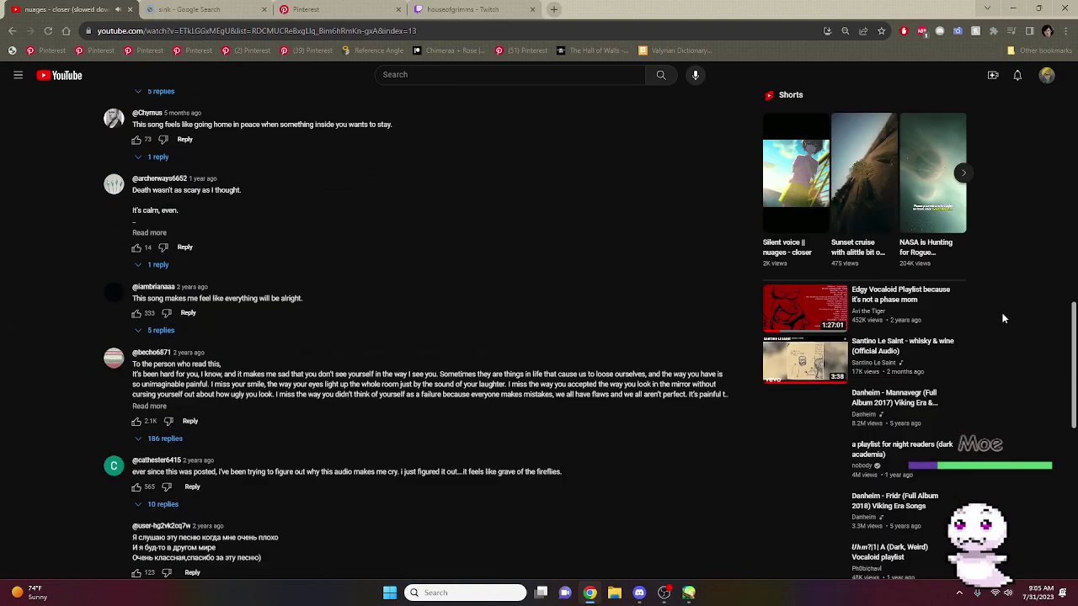
left_click(910, 308)
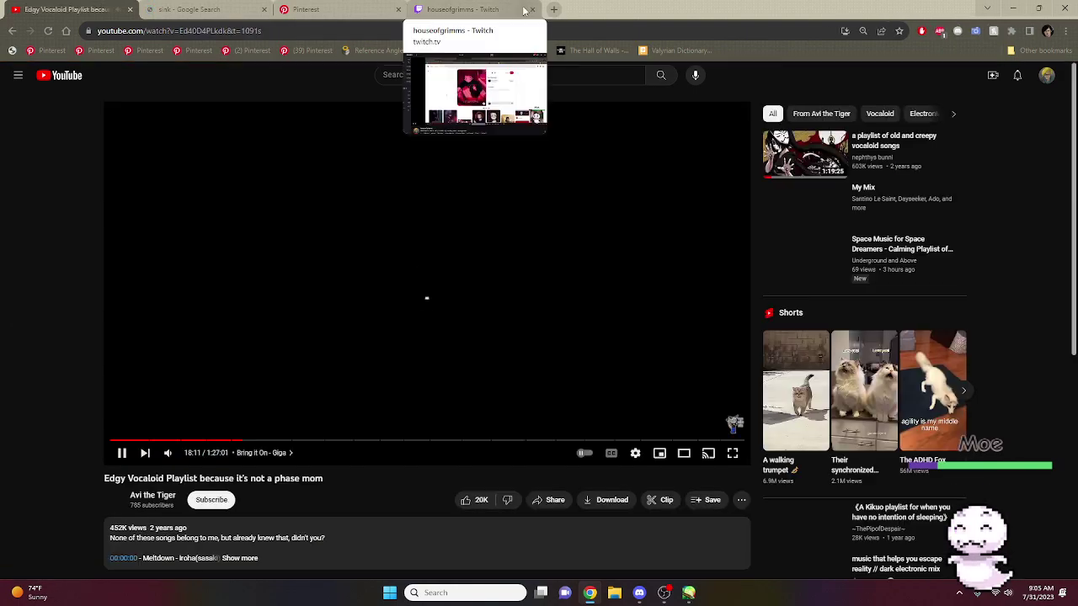
Step: Copy the white American Standard pedestal sink image into the PaintTool SAI canvas, slightly shrunk and placed in front of the girl
key("ctrl+Tab")
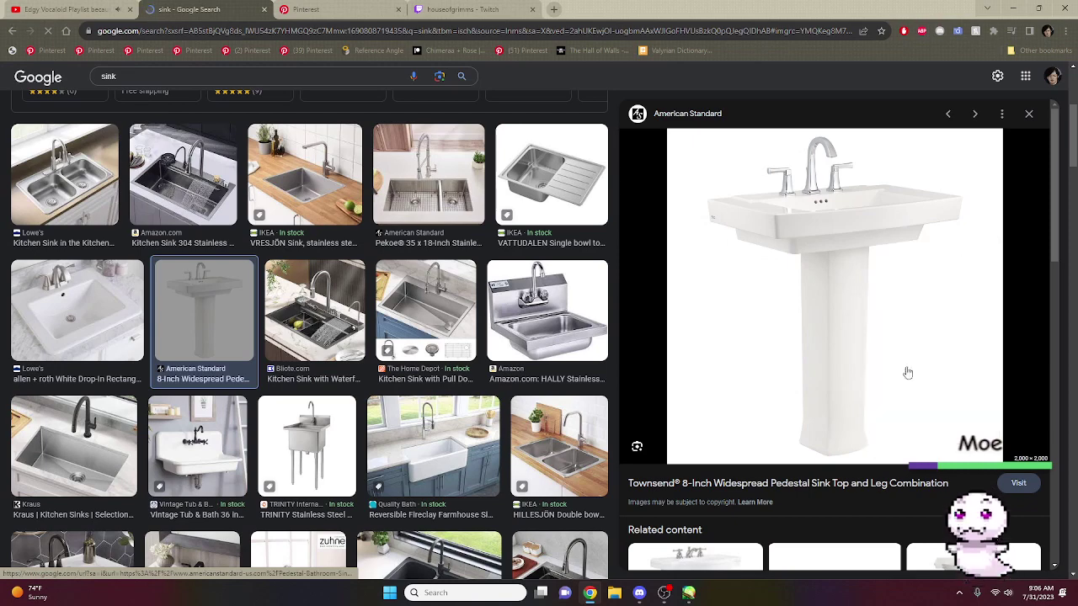
key("alt+Tab")
key("ctrl+v")
key("ctrl+minus")
key("ctrl+t")
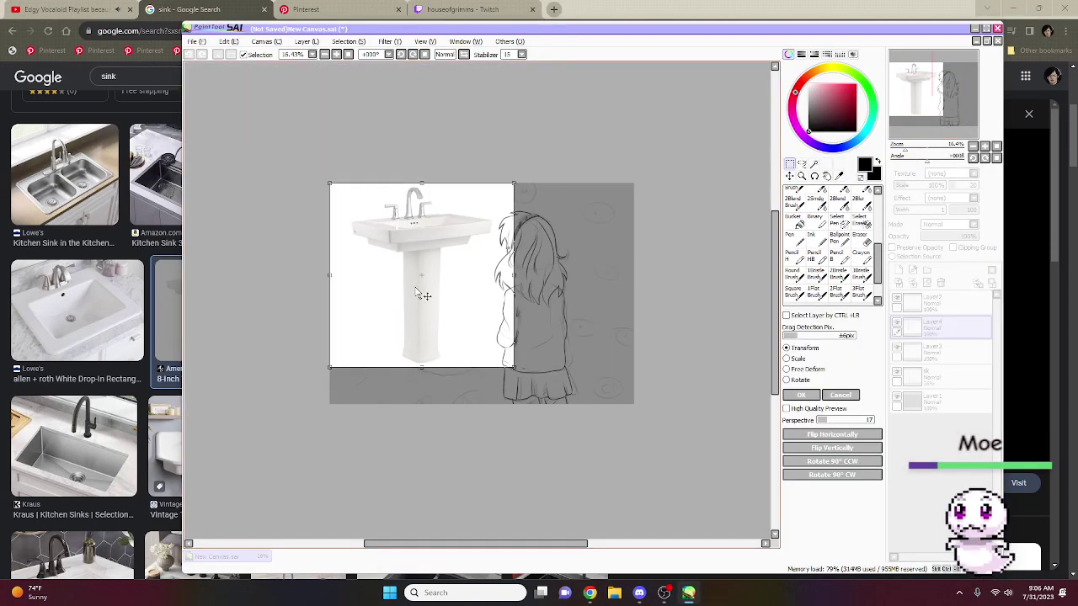
left_click_drag(415, 254, 445, 366)
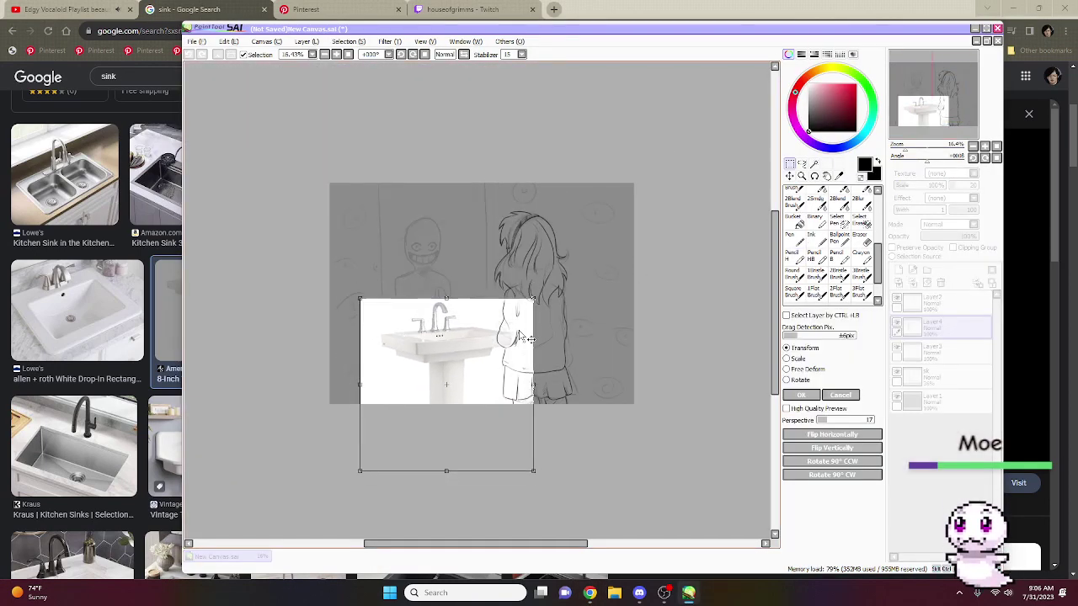
left_click(801, 395)
Step: Set the sink reference layer to 28% opacity beneath Layer3, hide the sk layer and make Layer3 active
left_click_drag(972, 236, 939, 236)
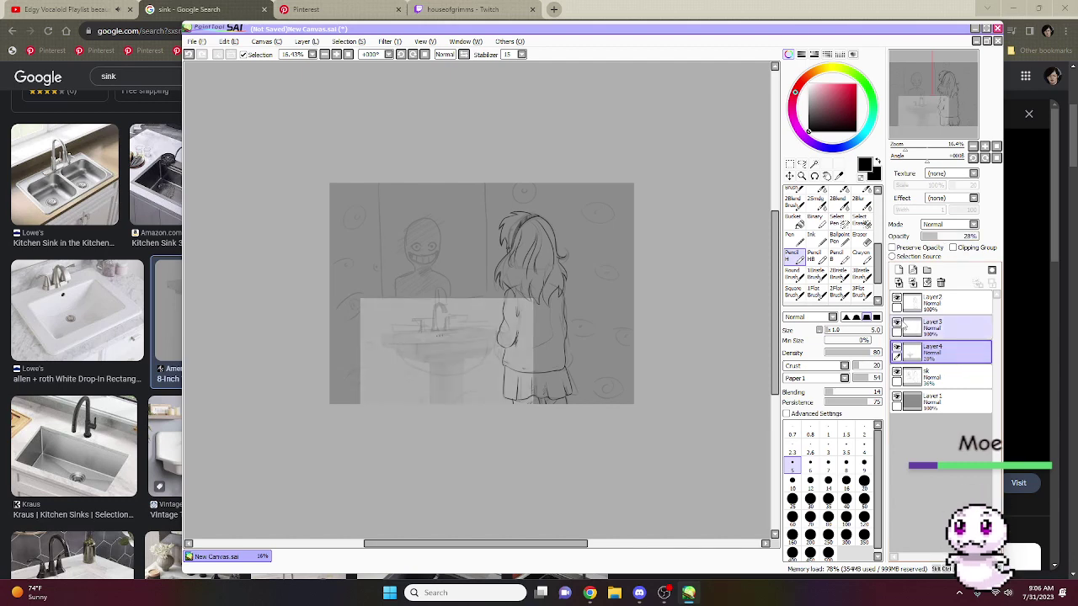
left_click(897, 371)
left_click(939, 326)
Step: Trace the outer top rim of the sink with straight pencil lines at brush size 3.5
scroll(541, 309, "up", 7)
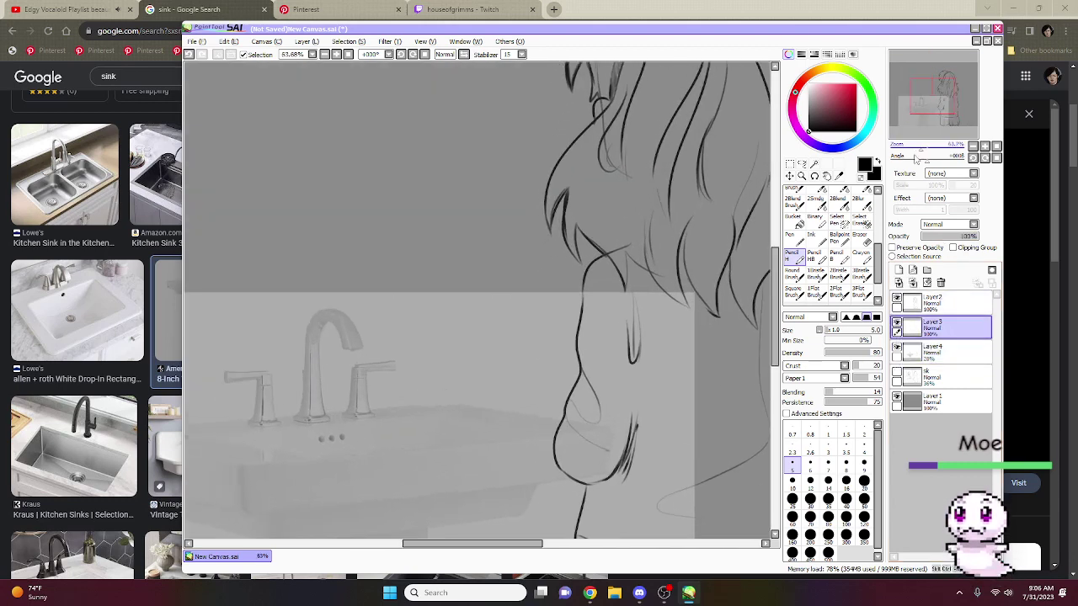
mouse_move(241, 336)
left_mouse_down()
mouse_move(591, 308)
mouse_move(745, 331)
left_mouse_up()
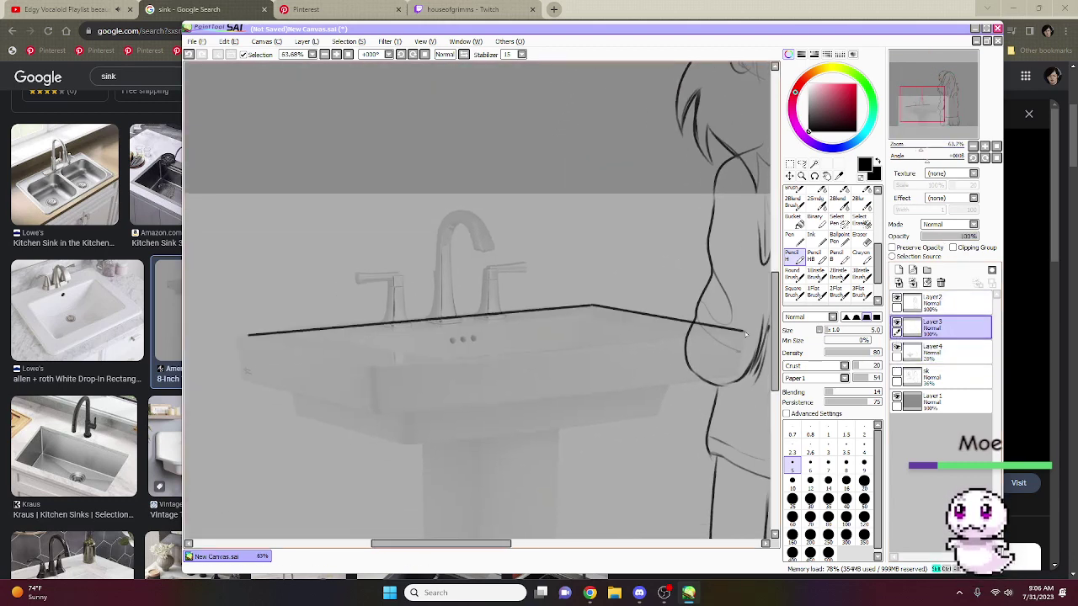
key("ctrl+z")
key("bracketleft")
key("bracketleft")
left_click_drag(591, 304, 744, 331)
left_click_drag(395, 369, 242, 335)
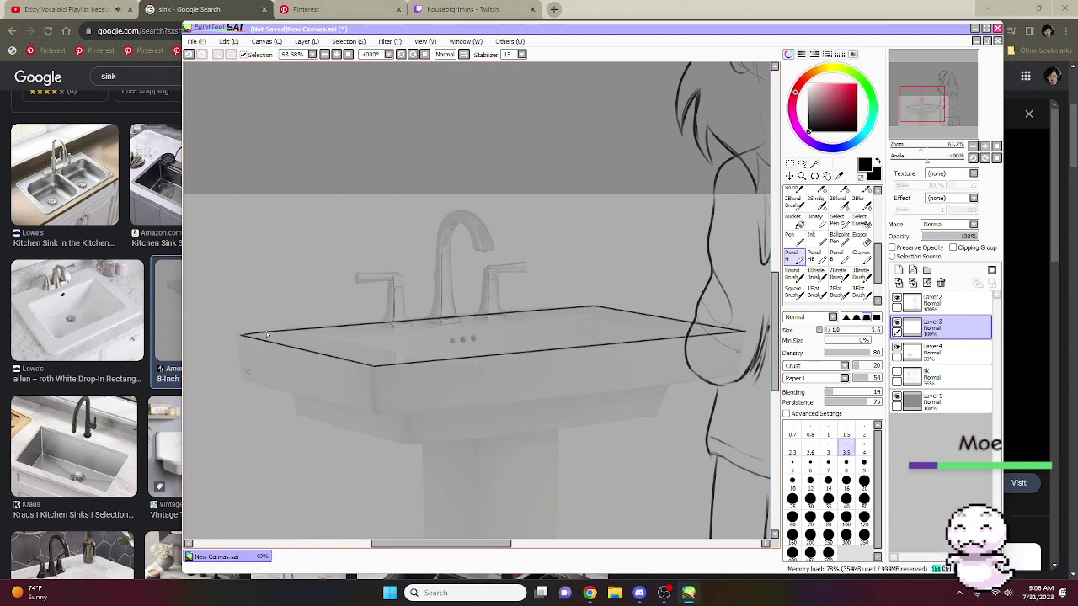
Step: Trace the inner basin edges and the three overflow holes inside the sink's rim
mouse_move(436, 362)
left_mouse_down()
mouse_move(338, 338)
mouse_move(370, 340)
mouse_move(377, 352)
mouse_move(339, 338)
left_mouse_up()
key("ctrl+z")
key("ctrl+z")
left_click(366, 342)
mouse_move(399, 357)
left_mouse_down()
mouse_move(437, 360)
mouse_move(592, 318)
mouse_move(590, 333)
mouse_move(681, 333)
left_mouse_up()
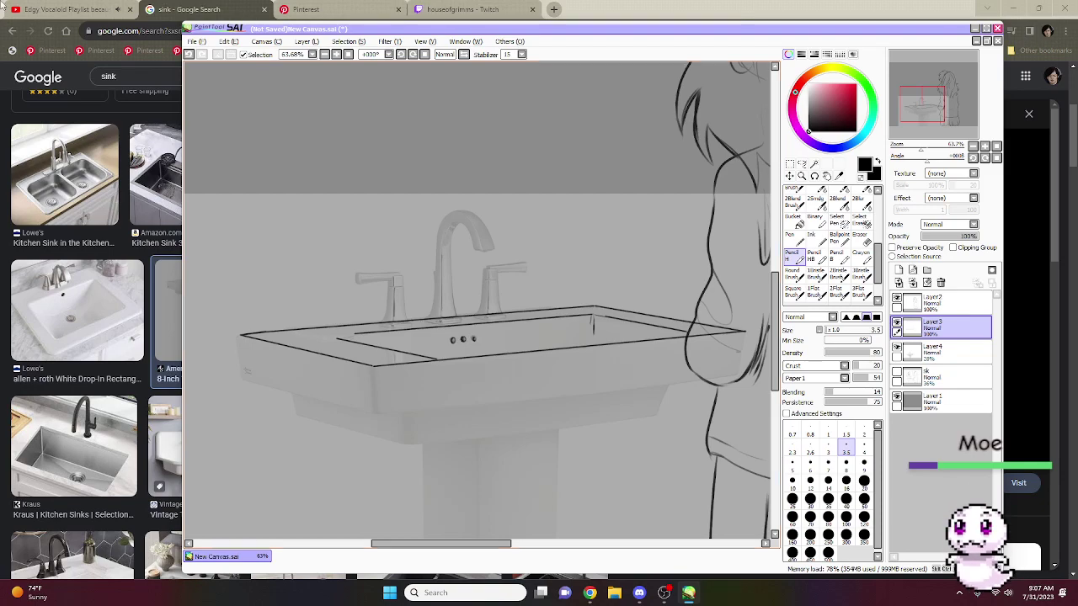
Step: Return to the YouTube tab in Chrome and minimize the browser window
left_click(80, 9)
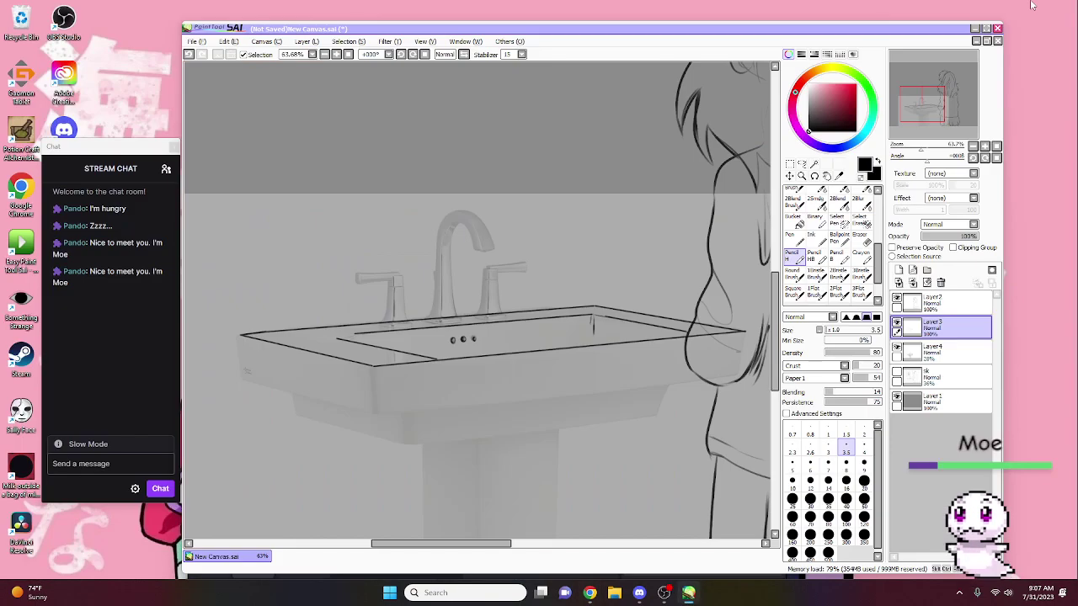
left_click(1013, 7)
Step: Trace the side and lower edges of the sink's thick upper slab with straight lines
left_click(400, 338, "shift")
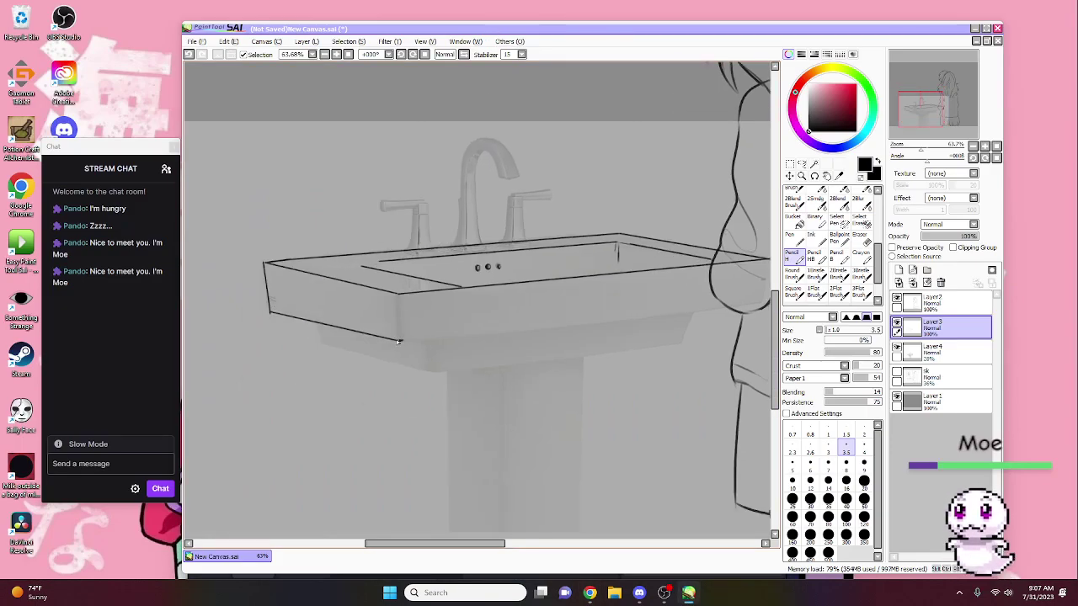
left_click(766, 302, "shift")
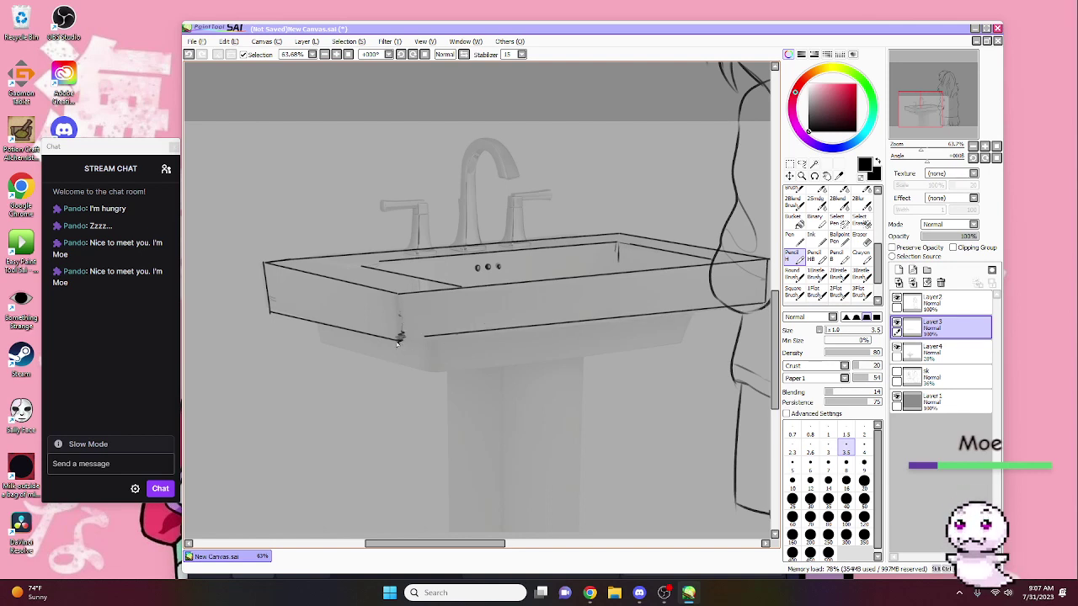
scroll(328, 305, "down", 1)
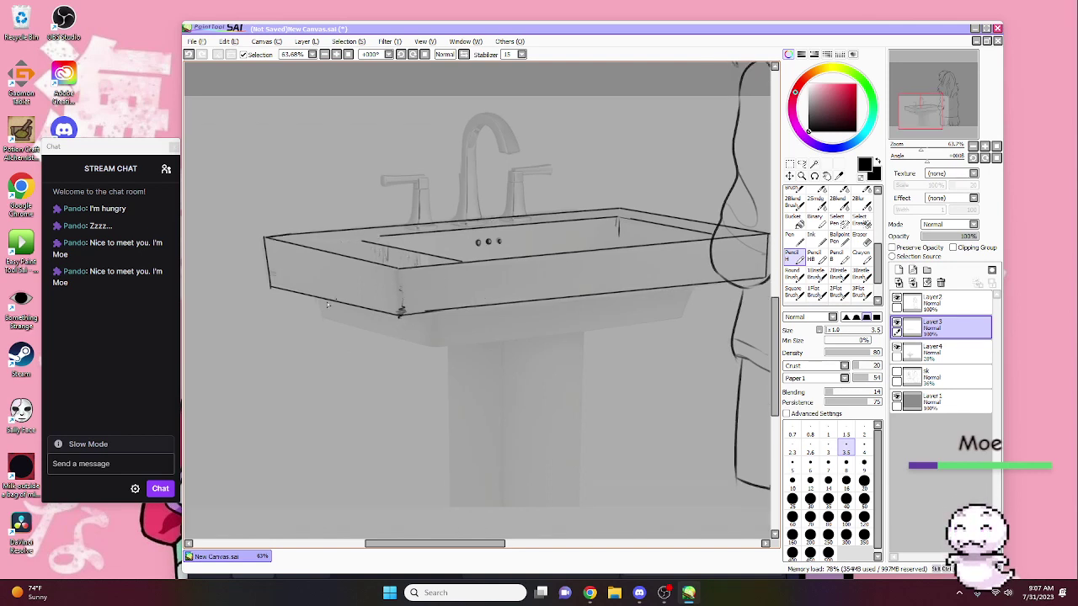
Step: Trace the narrower tier beneath the sink's slab and check the lines with the reference layer toggled
left_click(437, 346, "shift")
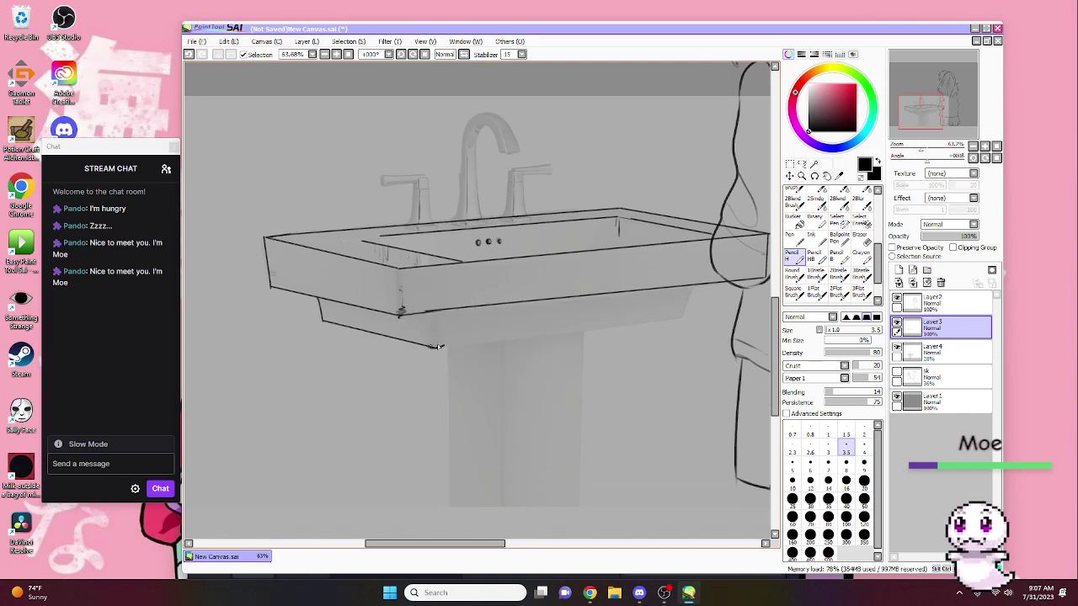
left_click(684, 317, "shift")
left_click_drag(696, 285, 690, 299)
scroll(454, 342, "down", 1)
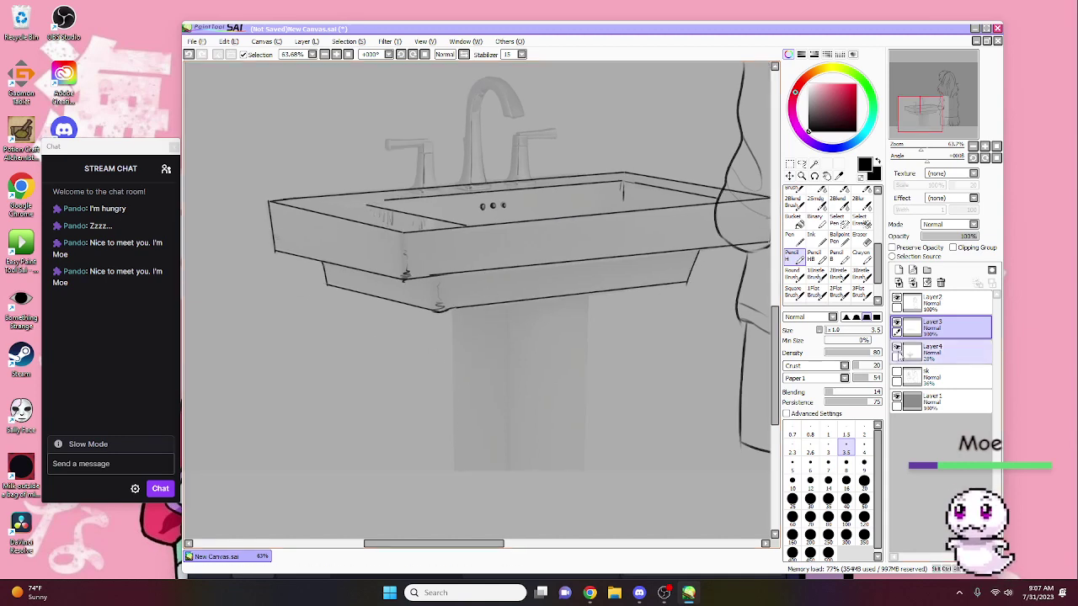
left_click(897, 349)
left_click(897, 348)
Step: Trace the left faucet handle, including its flared base, vertical edge, block and lever
scroll(601, 320, "up", 5)
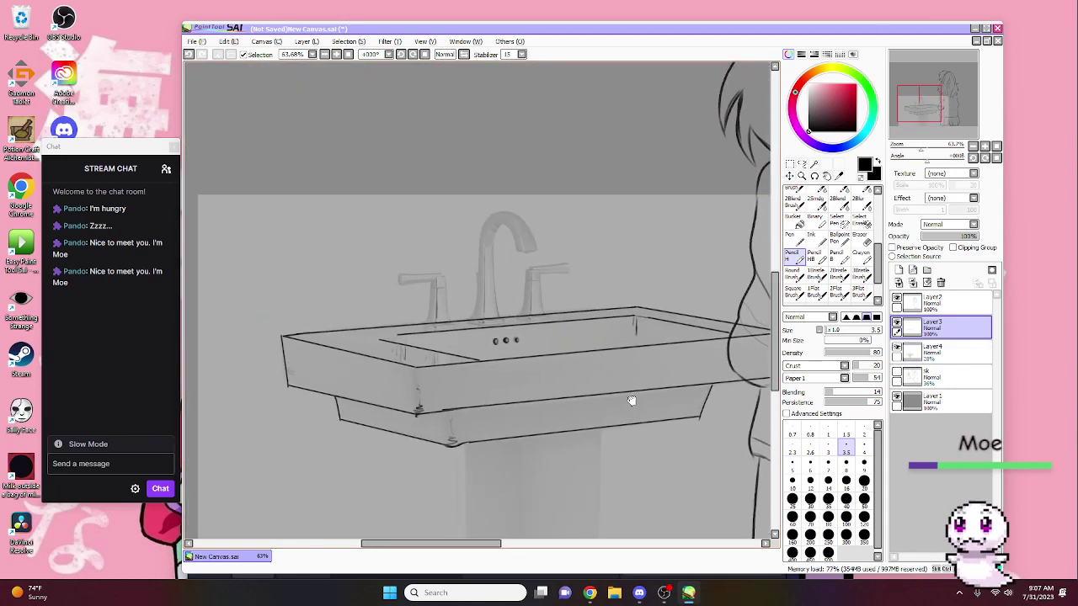
left_click_drag(380, 286, 378, 343)
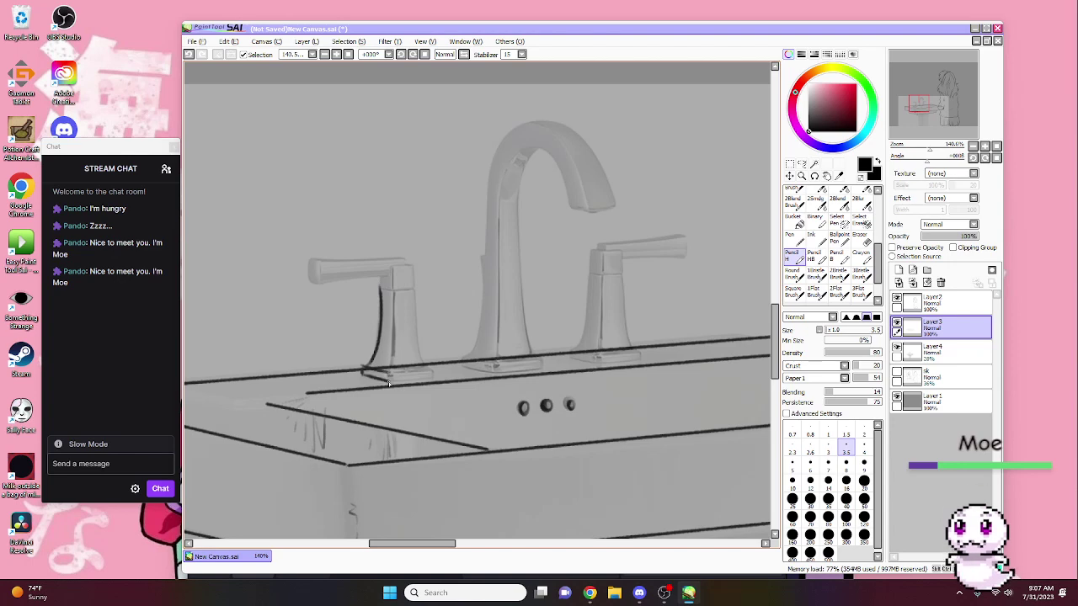
left_click_drag(388, 383, 440, 381)
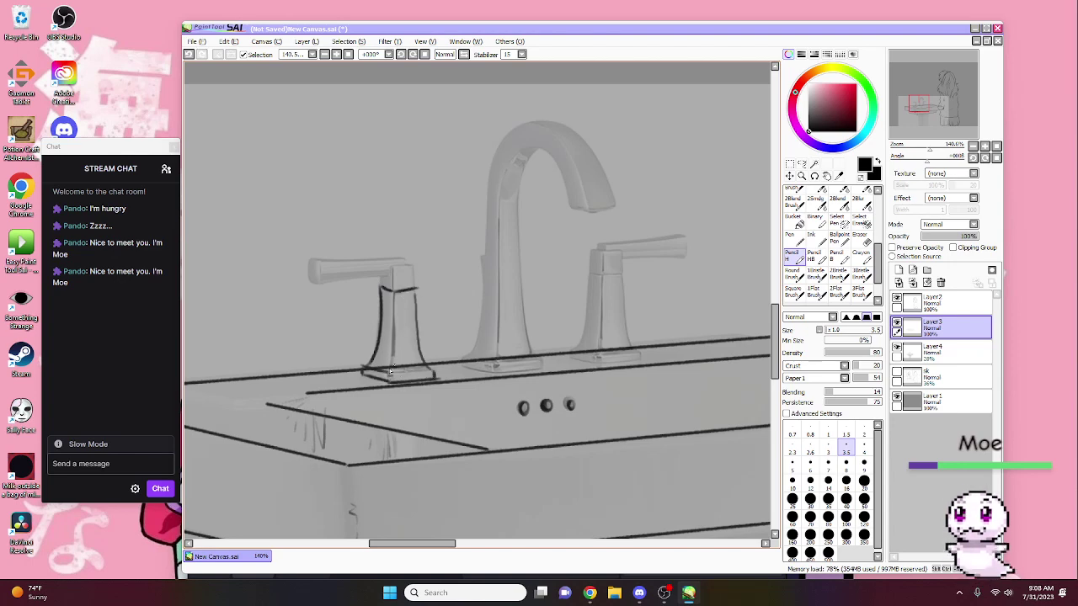
key("e")
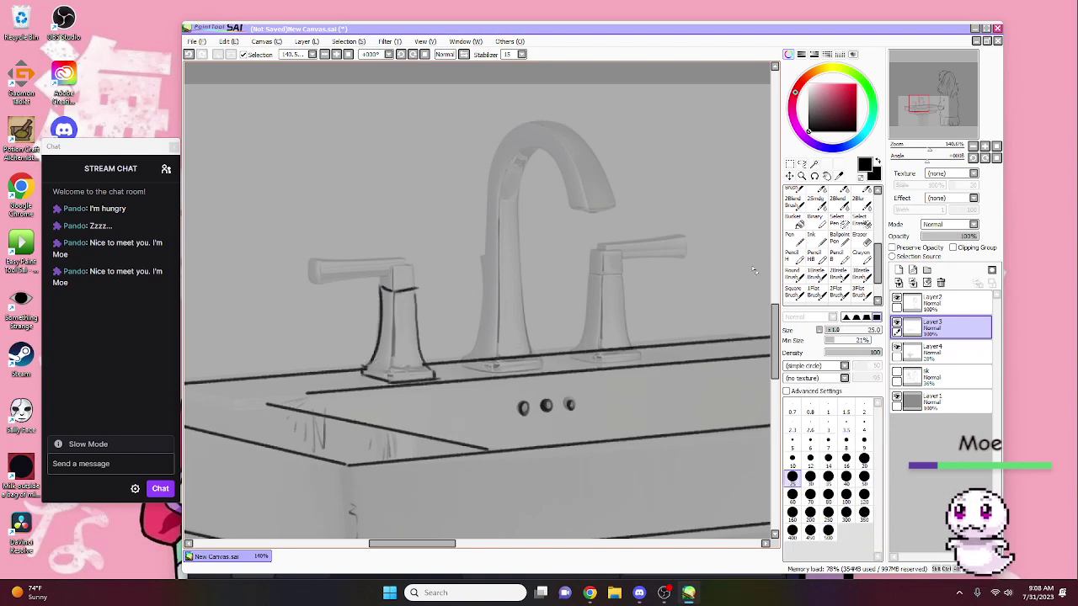
key("n")
left_click_drag(394, 293, 389, 374)
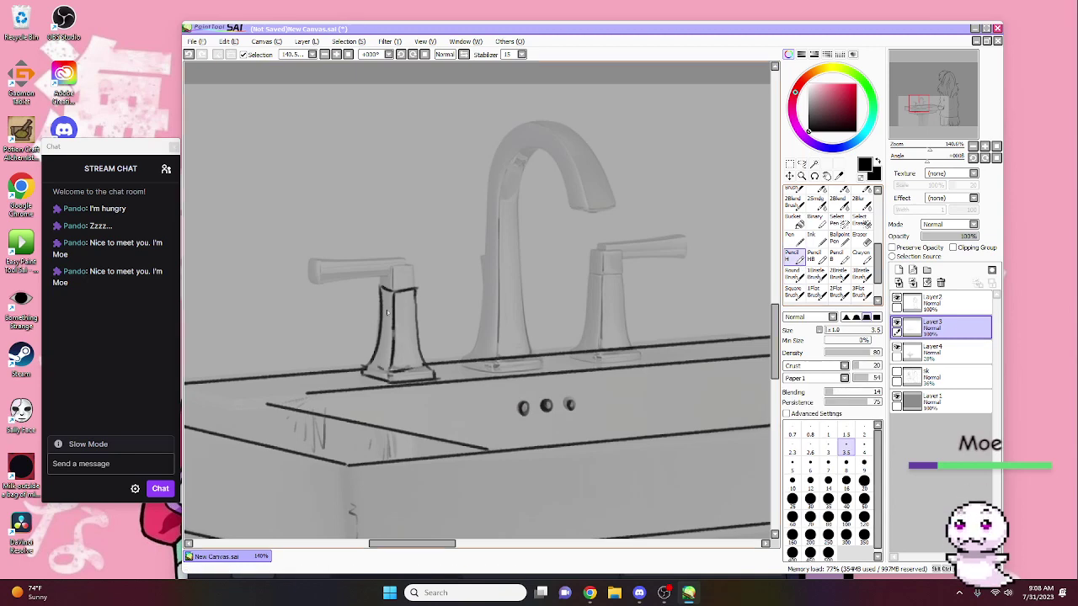
mouse_move(383, 283)
left_mouse_down()
mouse_move(415, 269)
mouse_move(320, 261)
mouse_move(388, 278)
left_mouse_up()
Step: Erase the back rim line where it crosses the bases of the faucet spout and right handle
mouse_move(498, 358)
left_mouse_down()
mouse_move(445, 354)
mouse_move(577, 349)
left_mouse_up()
key("e")
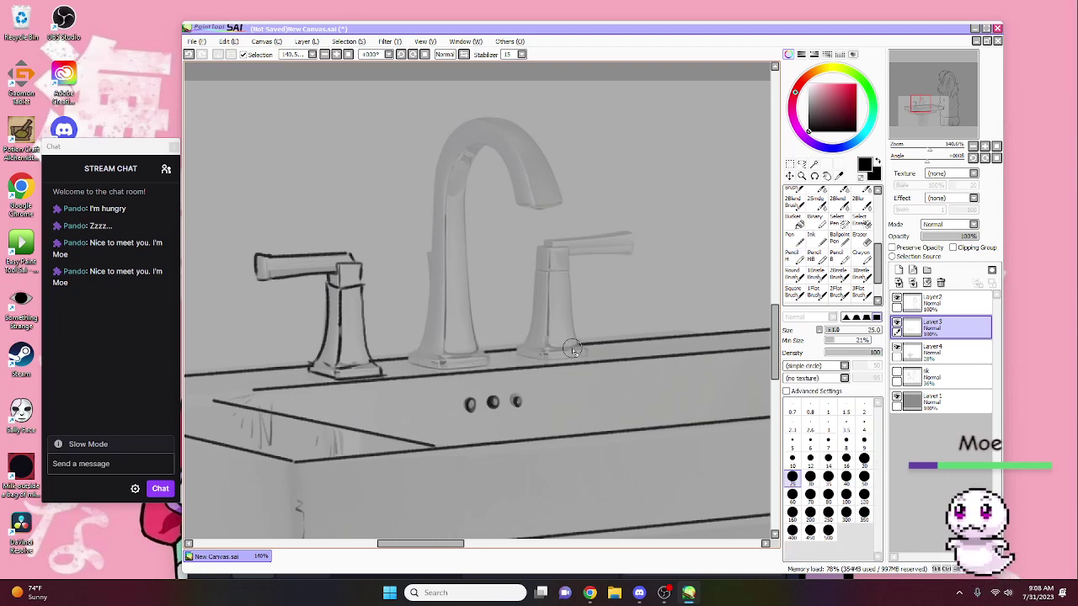
key("b")
key("n")
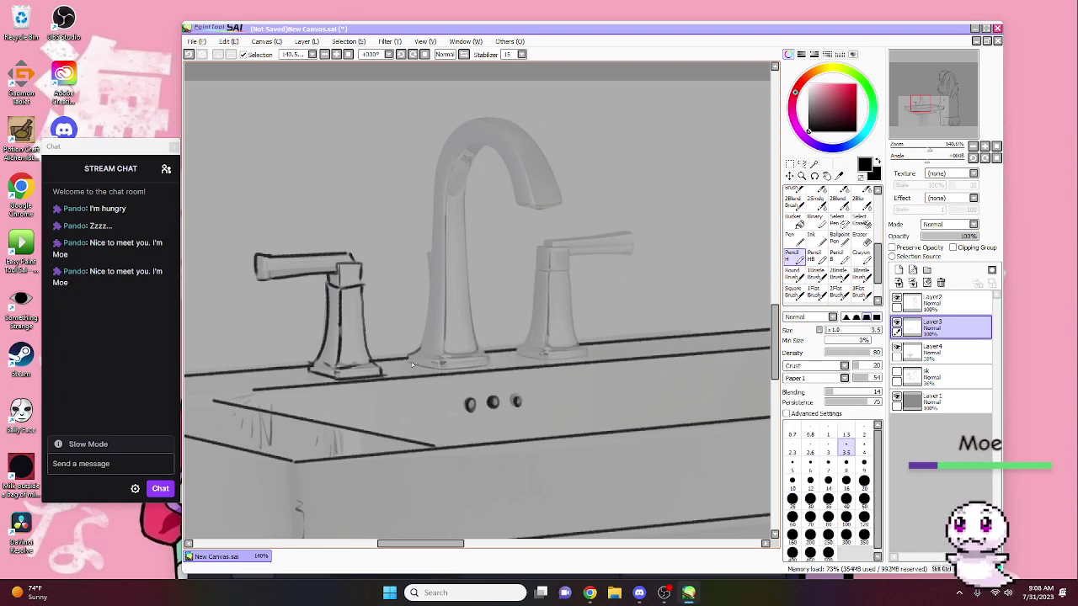
Step: Trace the curved faucet spout with its flared base, outer and inner arcs and angled tip
left_click_drag(426, 339, 431, 270)
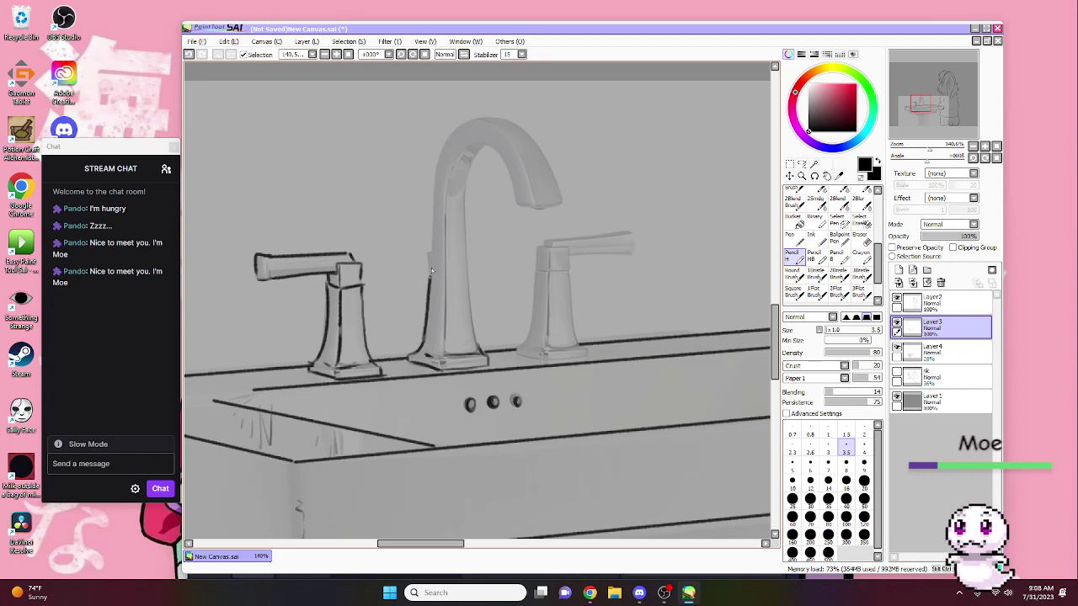
left_click_drag(432, 199, 469, 122)
mouse_move(529, 181)
left_mouse_down()
mouse_move(545, 205)
mouse_move(559, 202)
left_mouse_up()
left_click_drag(478, 118, 534, 138)
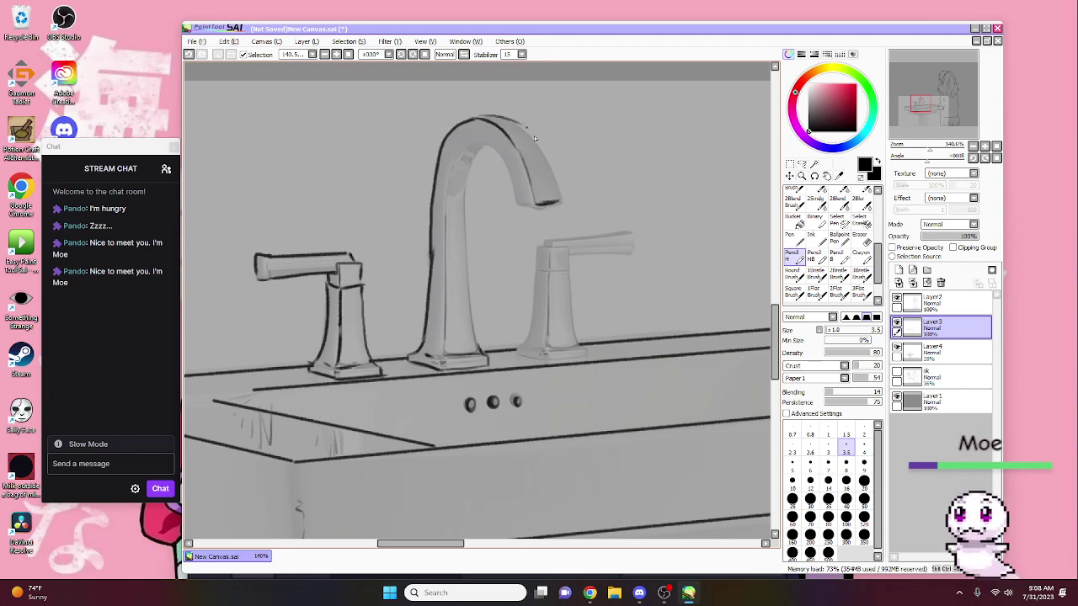
mouse_move(553, 177)
left_mouse_down()
mouse_move(544, 208)
mouse_move(496, 155)
mouse_move(446, 283)
mouse_move(441, 372)
left_mouse_up()
left_click_drag(472, 278, 480, 353)
key("ctrl+z")
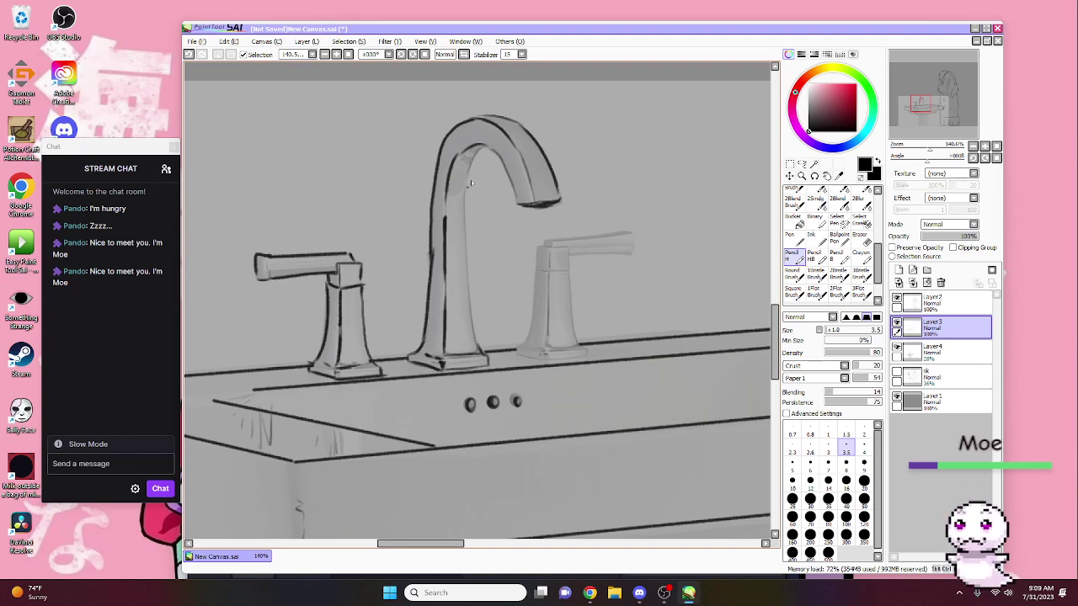
Step: Darken the detail under the spout's bend and trace the right faucet handle's base, block and lever
mouse_move(468, 157)
left_mouse_down()
mouse_move(472, 330)
mouse_move(533, 355)
mouse_move(589, 351)
left_mouse_up()
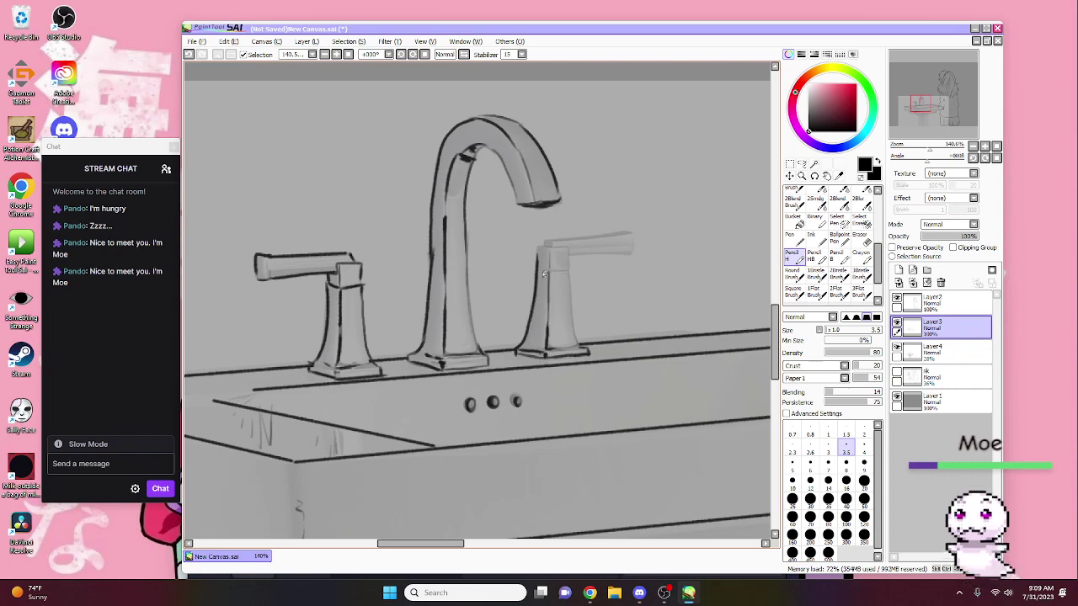
left_click_drag(570, 249, 572, 337)
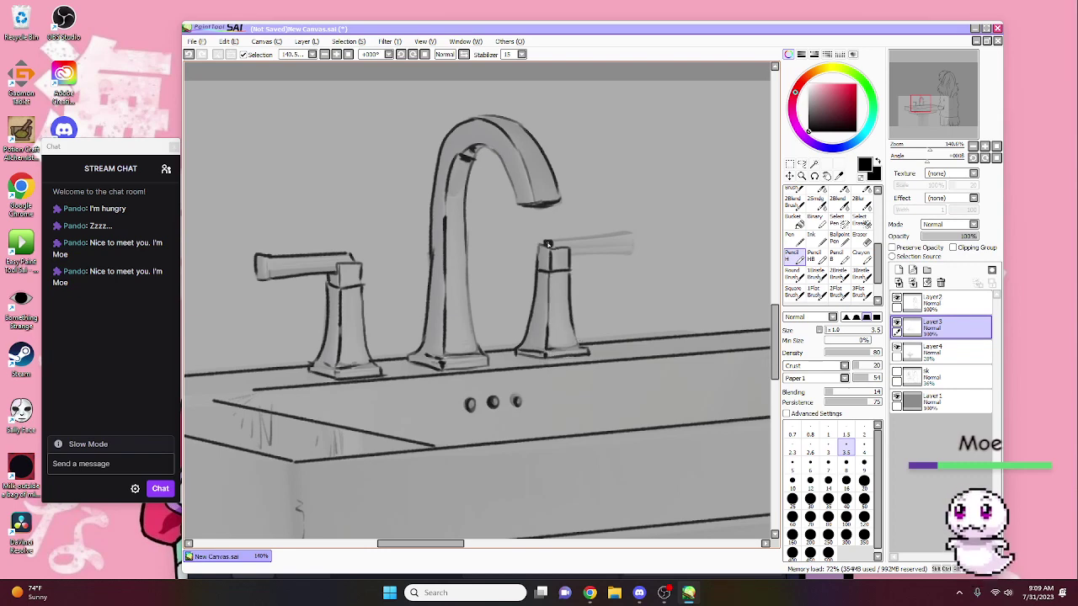
left_click_drag(547, 244, 623, 233)
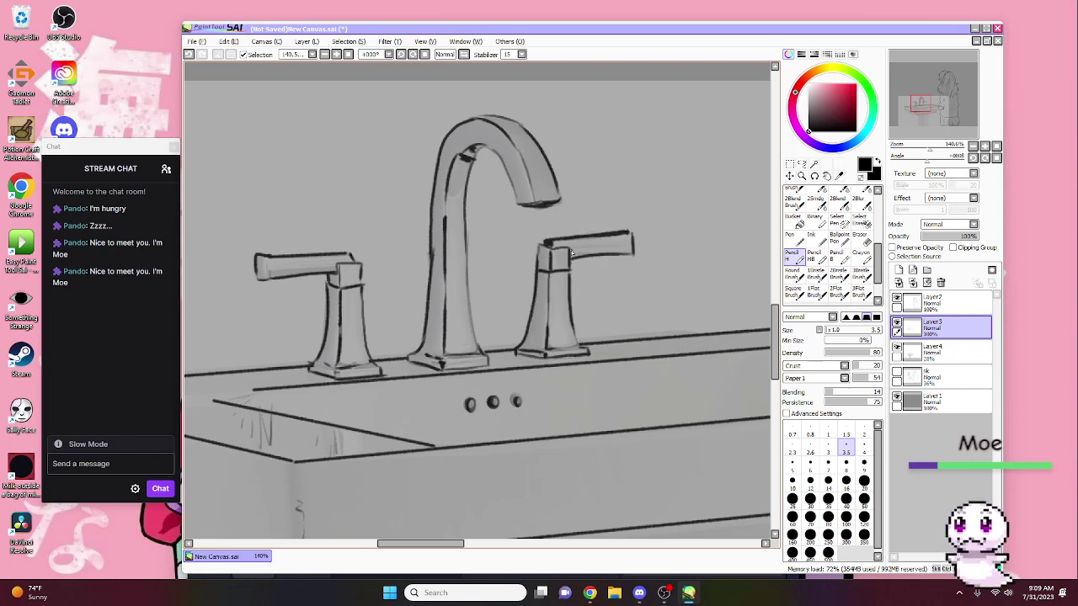
Step: Hide the sink reference photo layer and touch up the faucet handle outlines
left_click(896, 349)
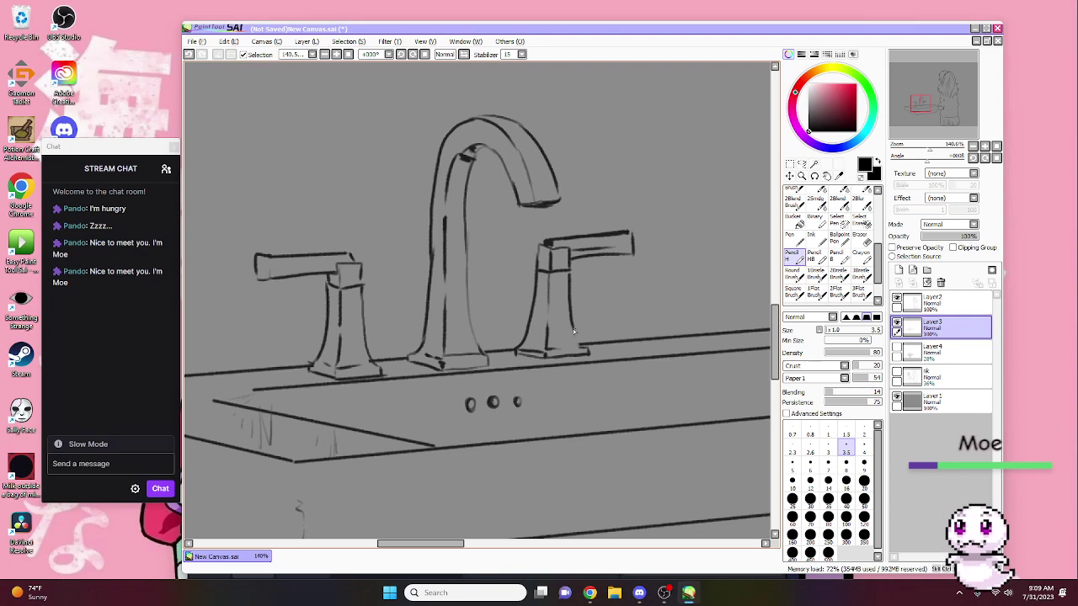
mouse_move(351, 266)
left_mouse_down()
mouse_move(402, 339)
mouse_move(621, 231)
mouse_move(407, 248)
mouse_move(575, 306)
left_mouse_up()
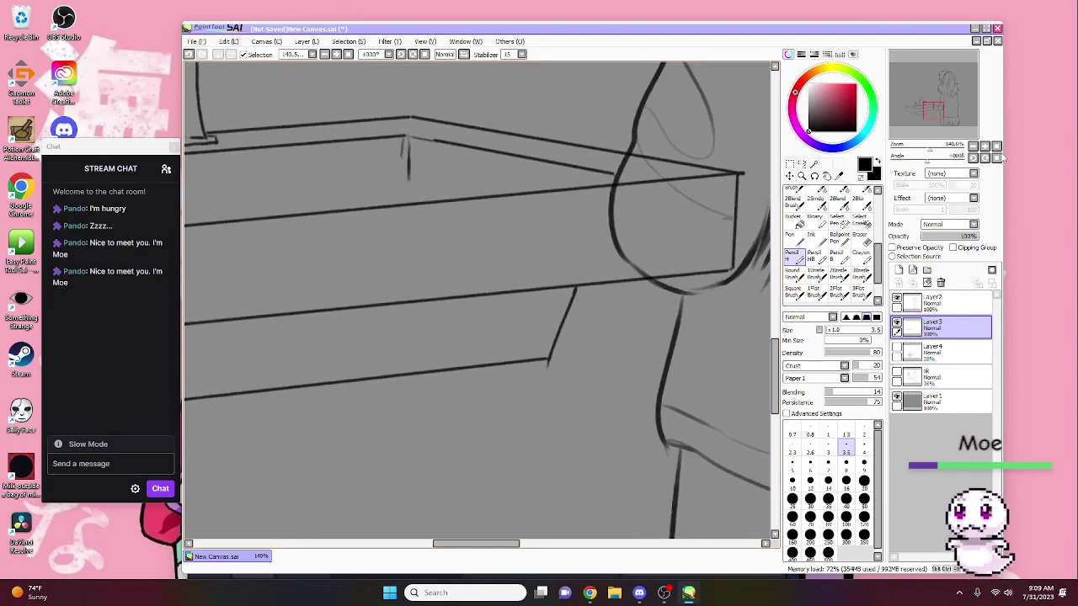
scroll(477, 300, "down", 3)
scroll(427, 281, "up", 4)
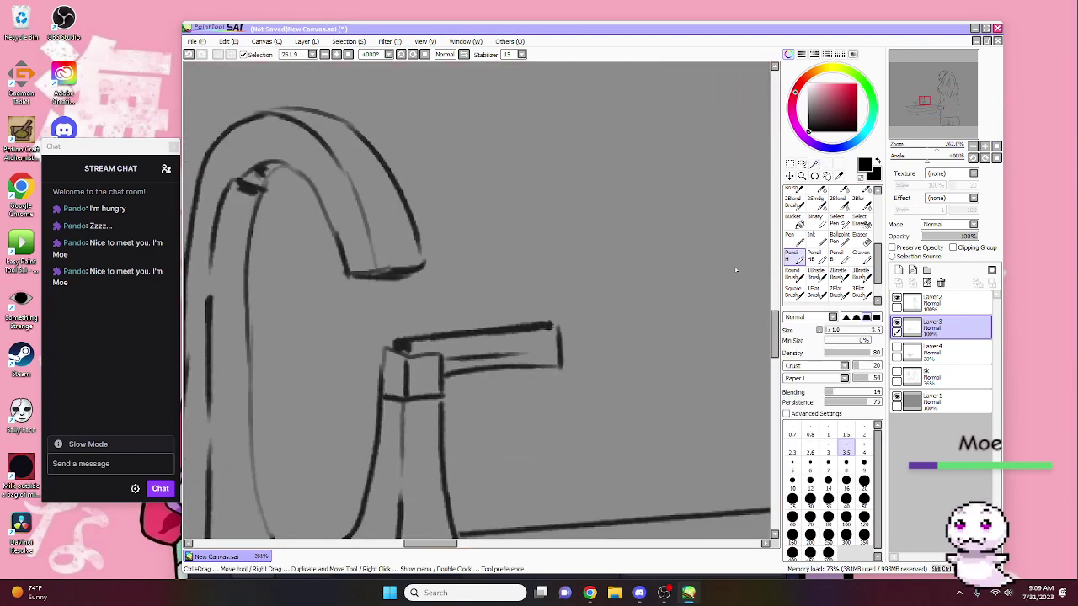
Step: Select the sink's silhouette by magic-wand selecting the empty background on its line layer and inverting, and add a new layer for its fill
scroll(735, 271, "down", 5)
left_click(814, 163)
left_click(337, 151)
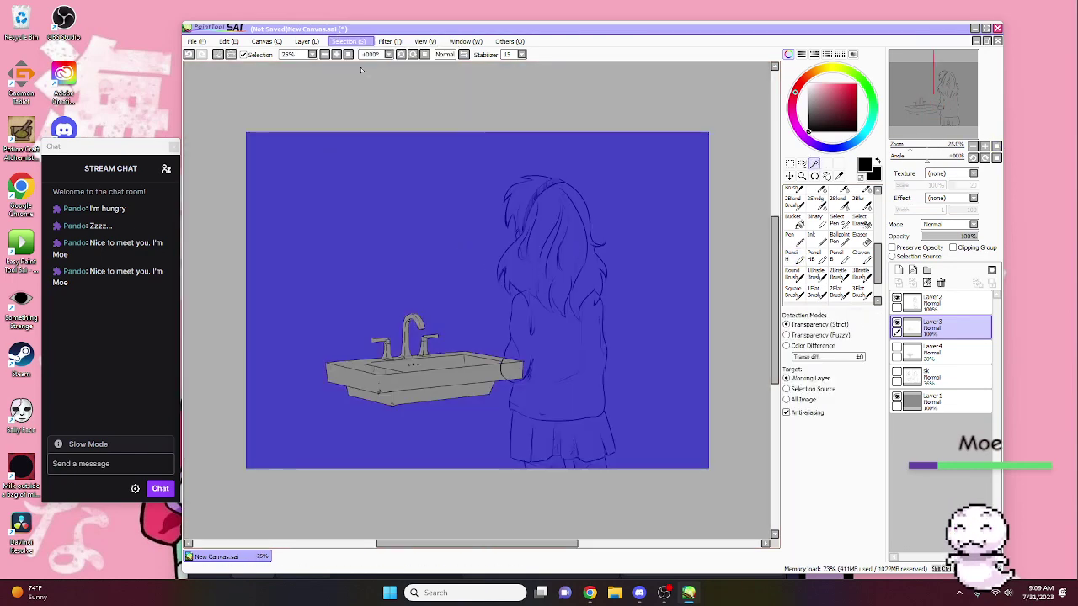
key("ctrl+i")
left_click(898, 269)
Step: Fill the selected sink and faucet with light grey using the Ink brush and deselect
left_click(808, 92)
left_click(813, 237)
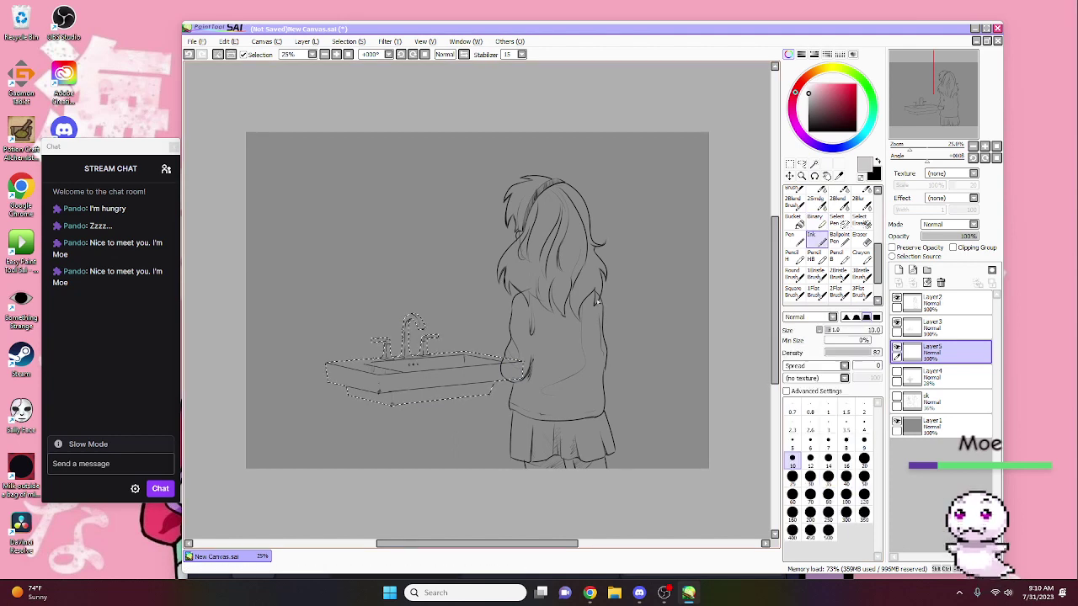
mouse_move(354, 370)
left_mouse_down()
mouse_move(384, 445)
mouse_move(410, 449)
left_mouse_up()
key("ctrl+d")
Step: Select the girl's silhouette from Layer2 by wand-selecting the empty background and inverting, and add a new layer beneath her line art
left_click(932, 303)
left_click(813, 164)
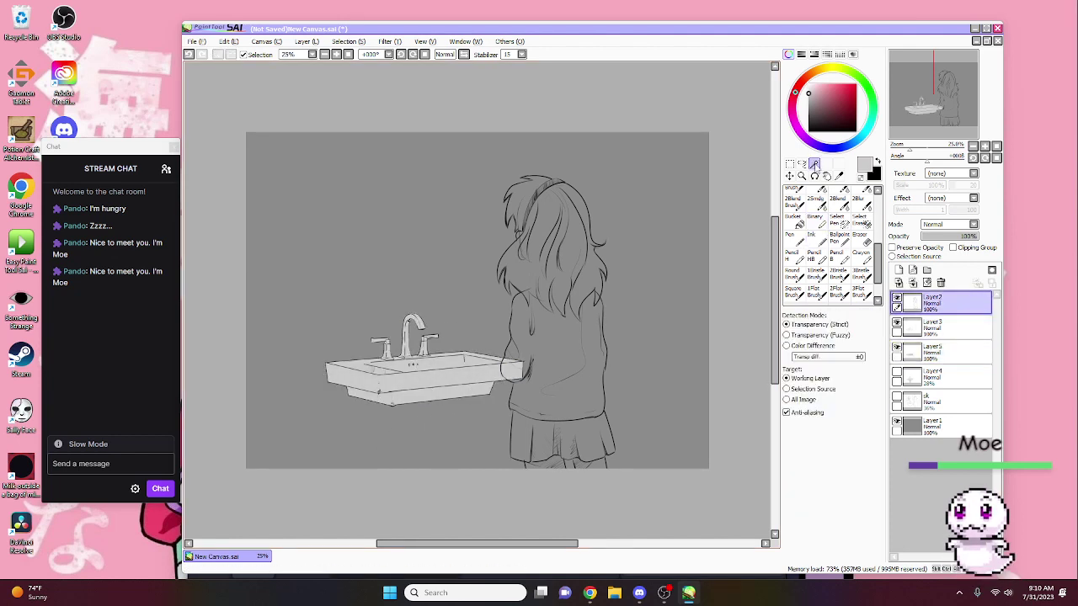
left_click(351, 150)
key("ctrl+i")
left_click(898, 269)
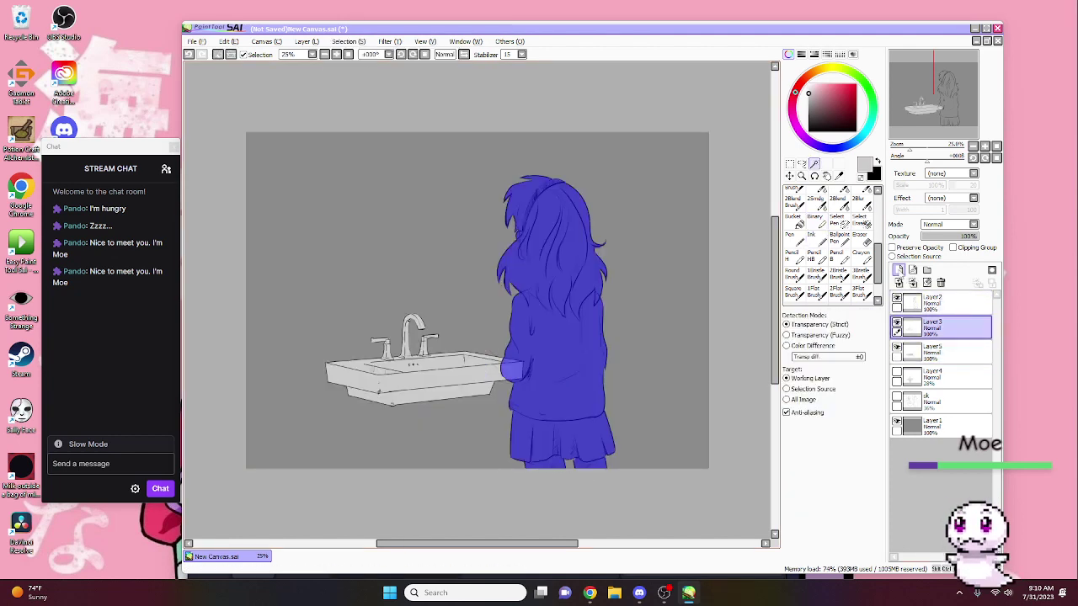
Step: Fill the selected girl with dark grey using a size 500 Ink brush and deselect
left_click(813, 237)
left_click(806, 111)
mouse_move(539, 194)
left_mouse_down()
mouse_move(555, 278)
mouse_move(655, 392)
left_mouse_up()
key("ctrl+d")
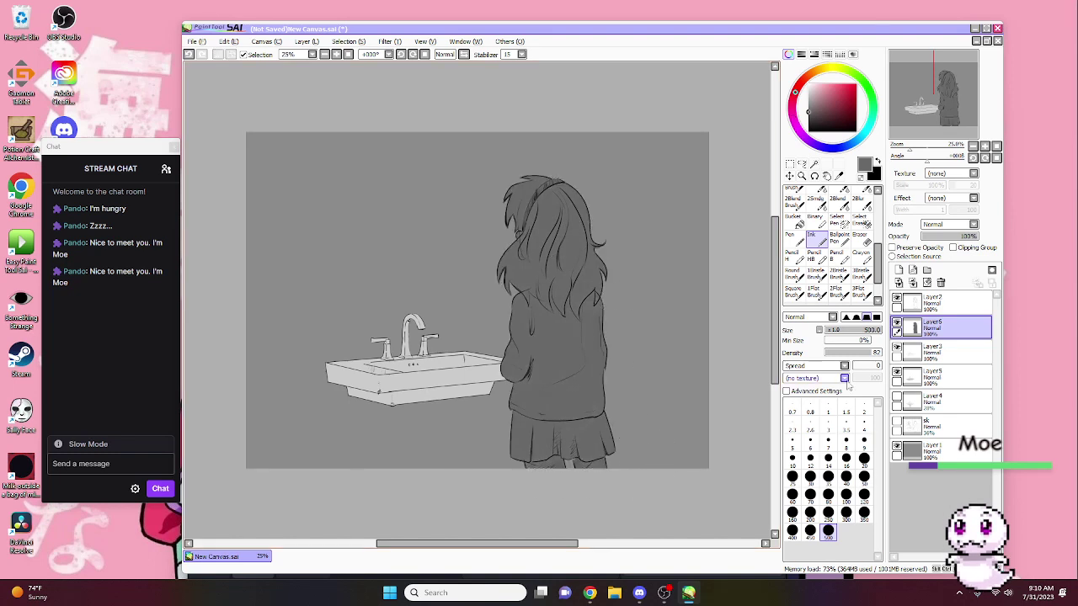
Step: Trace the mirror's outline over the rough sketch in black with a size 5 pencil, clearing the diagonal glare strokes inside it
left_click(897, 420)
key("n")
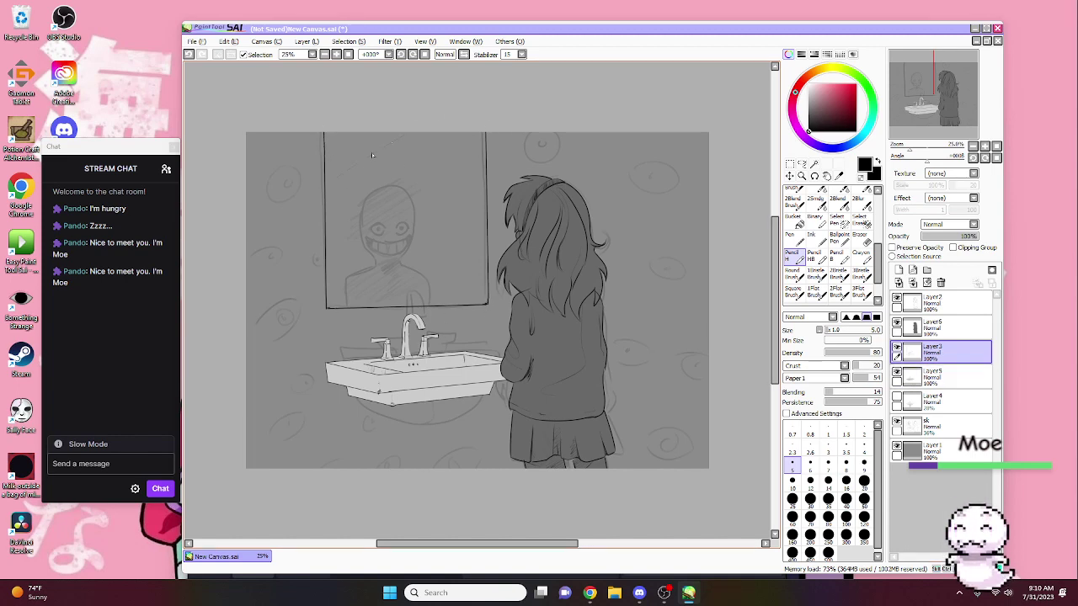
left_click(897, 422)
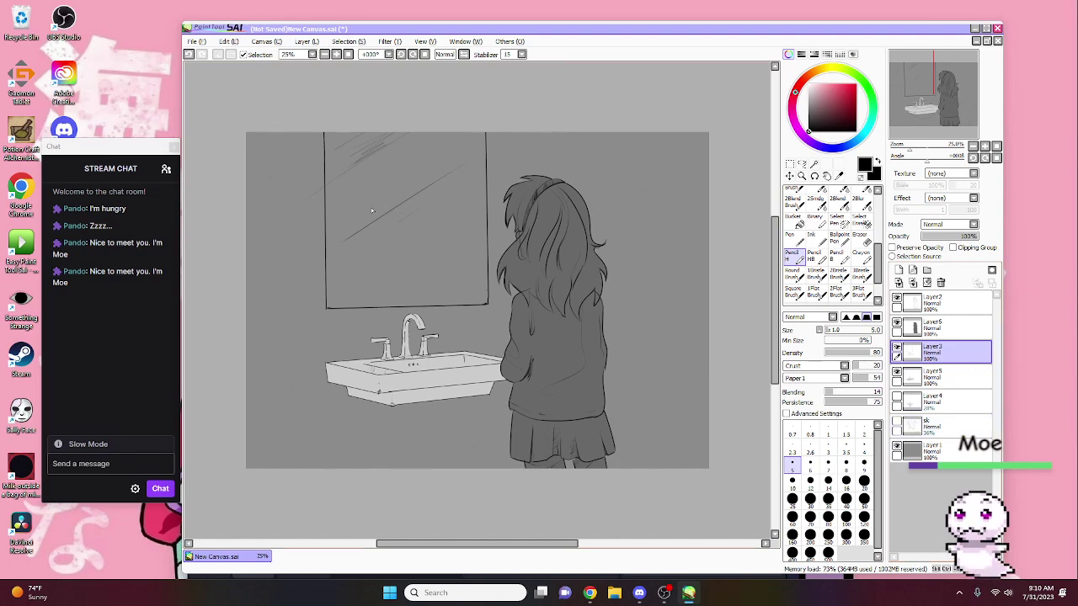
key("e")
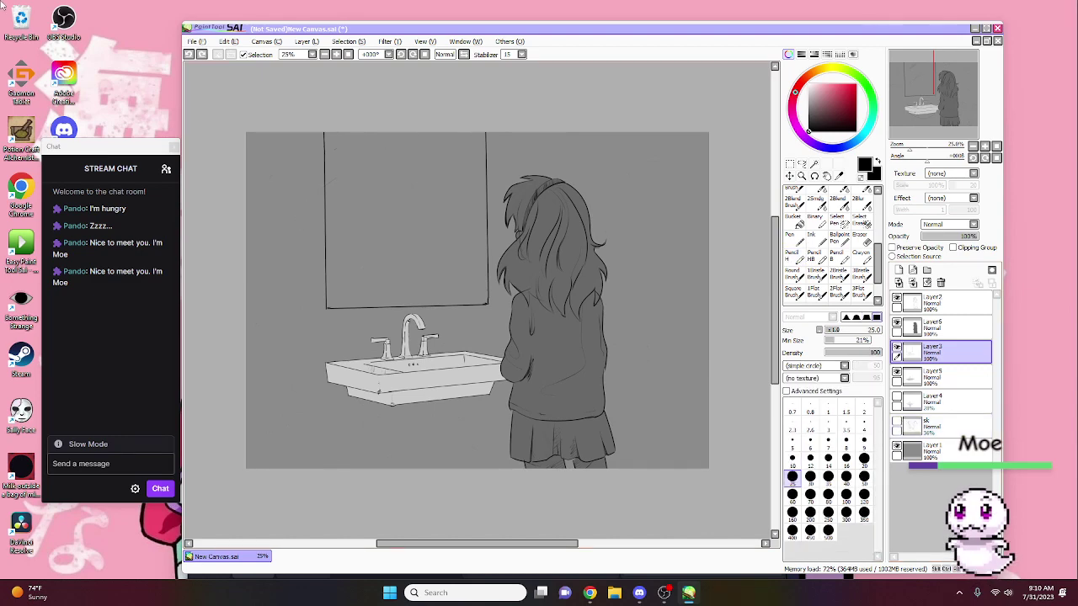
Step: Narrow the mirror outline with Free Deform, moving its right corners inward and raising the lower one
key("ctrl+t")
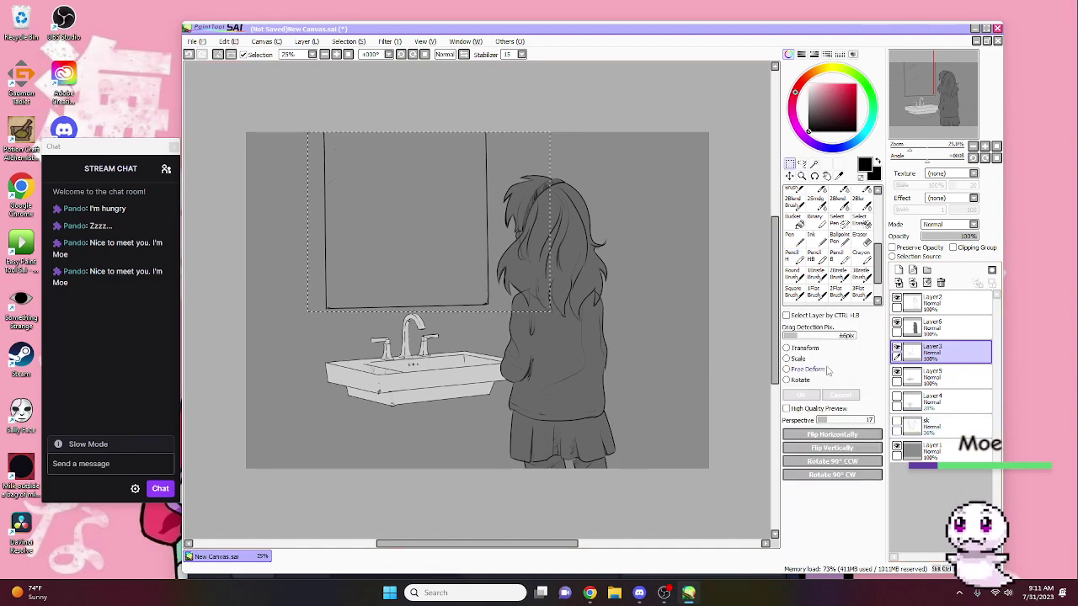
left_click_drag(489, 308, 474, 296)
left_click_drag(489, 132, 473, 131)
left_click(801, 395)
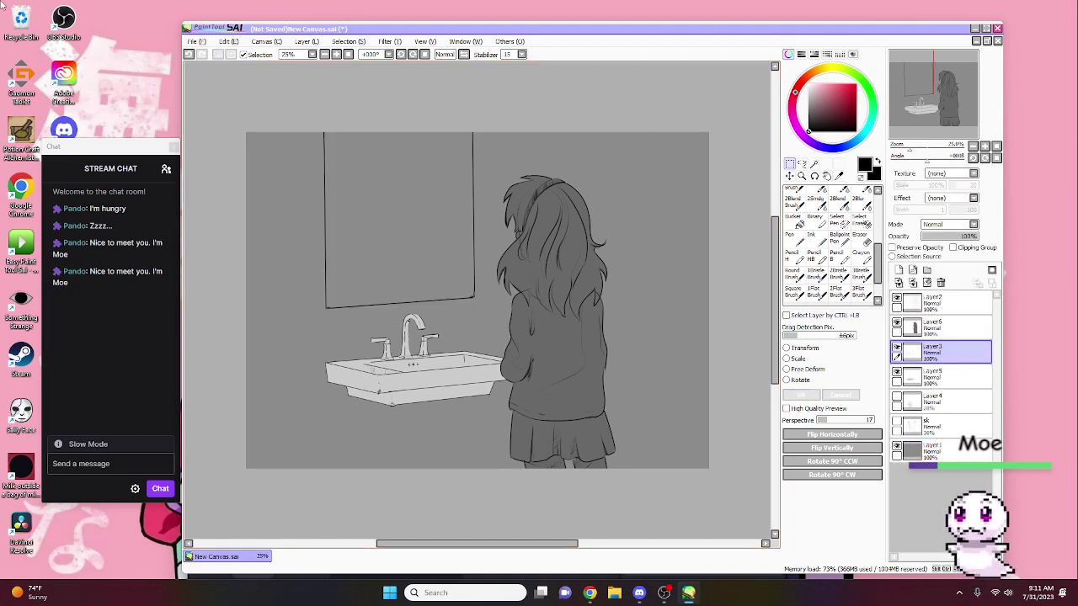
Step: Select the mirror's interior and fill it light grey on a new layer beneath the outline with a size 500 Ink brush
left_click(814, 164)
left_click(399, 219)
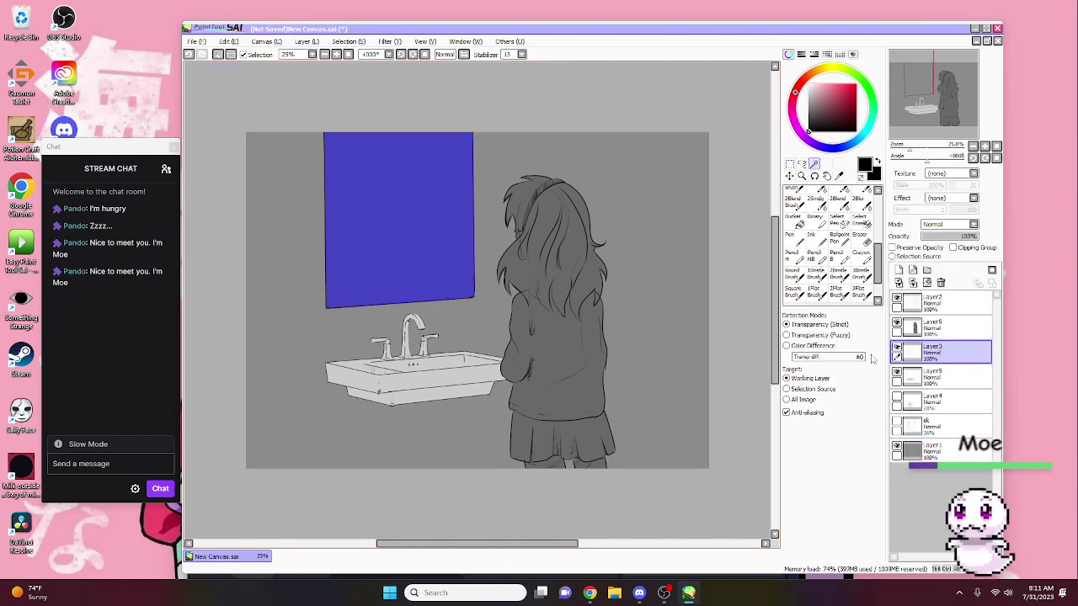
left_click(899, 269)
left_click(817, 238)
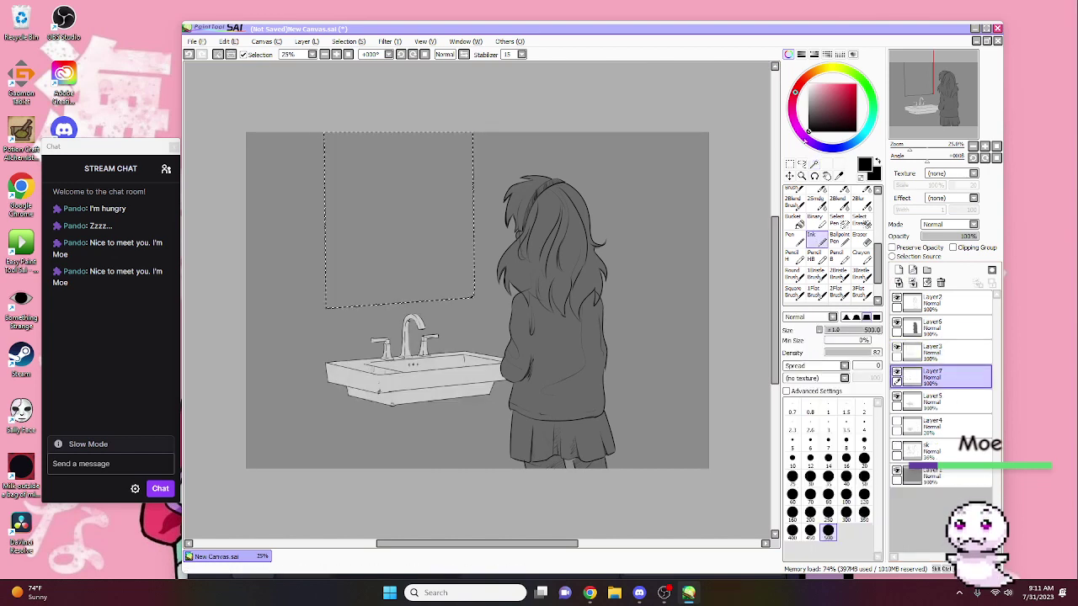
left_click(809, 92)
left_click(828, 530)
left_click_drag(404, 219, 312, 200)
key("ctrl+d")
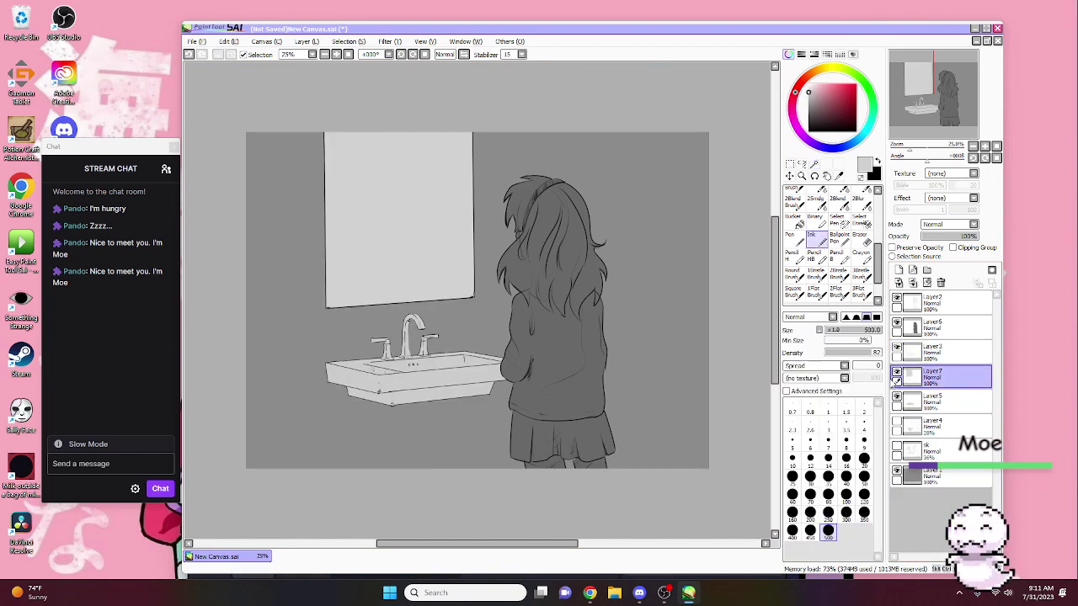
Step: Preserve the mirror fill's opacity, paint darker grey diagonal areas across it and smooth them with the 2Blend brush
left_click(891, 247)
left_click(809, 104)
mouse_move(471, 148)
left_mouse_down()
mouse_move(385, 97)
mouse_move(440, 265)
left_mouse_up()
left_click(838, 202)
mouse_move(455, 206)
left_mouse_down()
mouse_move(272, 315)
mouse_move(328, 277)
left_mouse_up()
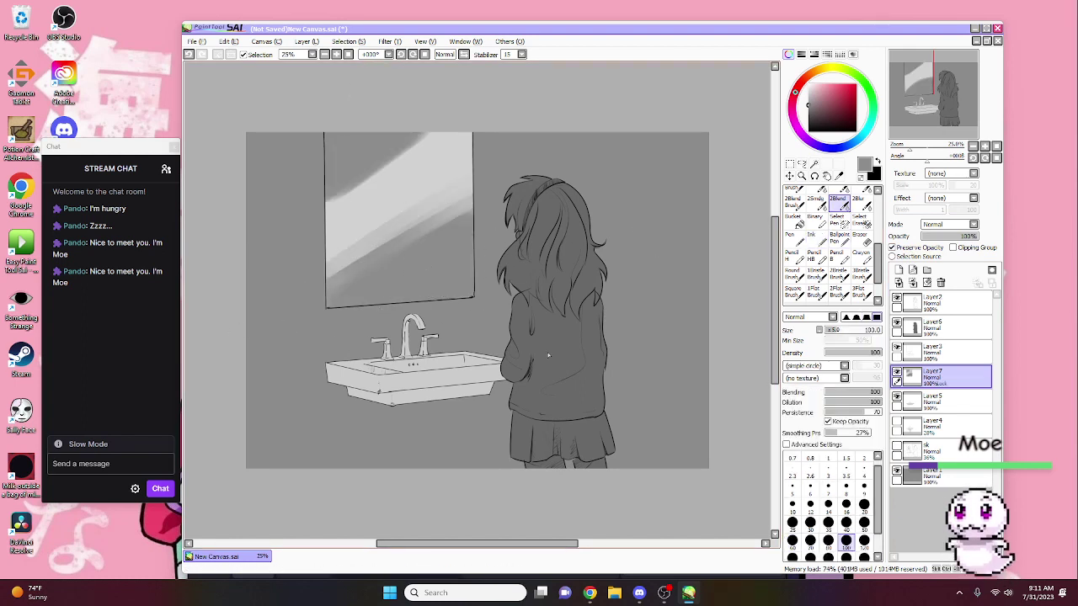
left_click_drag(459, 190, 328, 287)
mouse_move(421, 139)
left_mouse_down()
mouse_move(275, 210)
mouse_move(337, 202)
left_mouse_up()
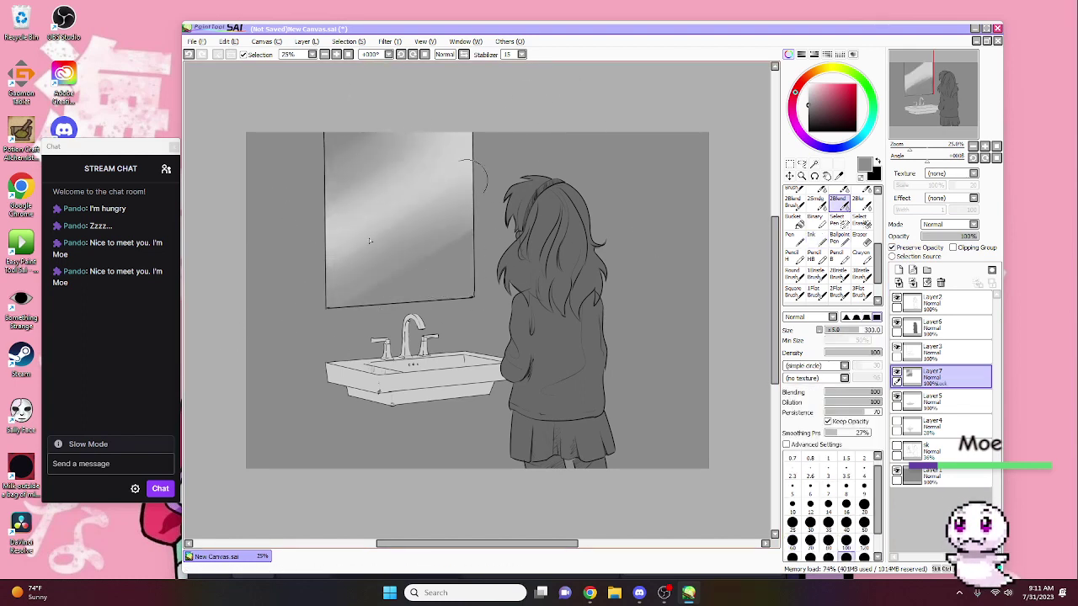
Step: Brush soft white highlights along the mirror's diagonal glare and undo the last stroke
left_click(808, 83)
left_click_drag(467, 139, 337, 261)
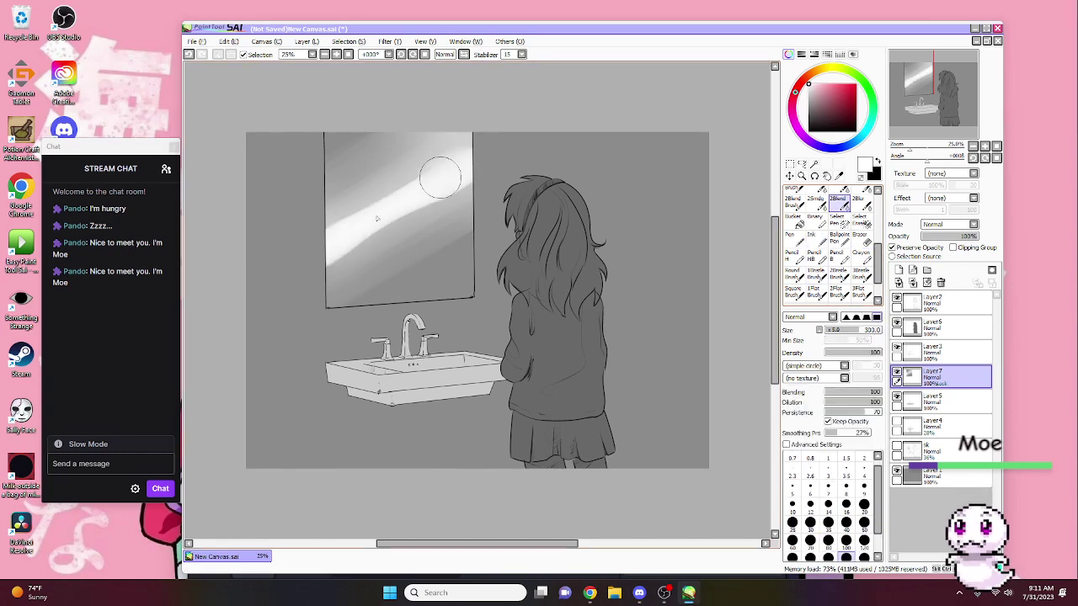
left_click_drag(455, 160, 337, 265)
key("ctrl+z")
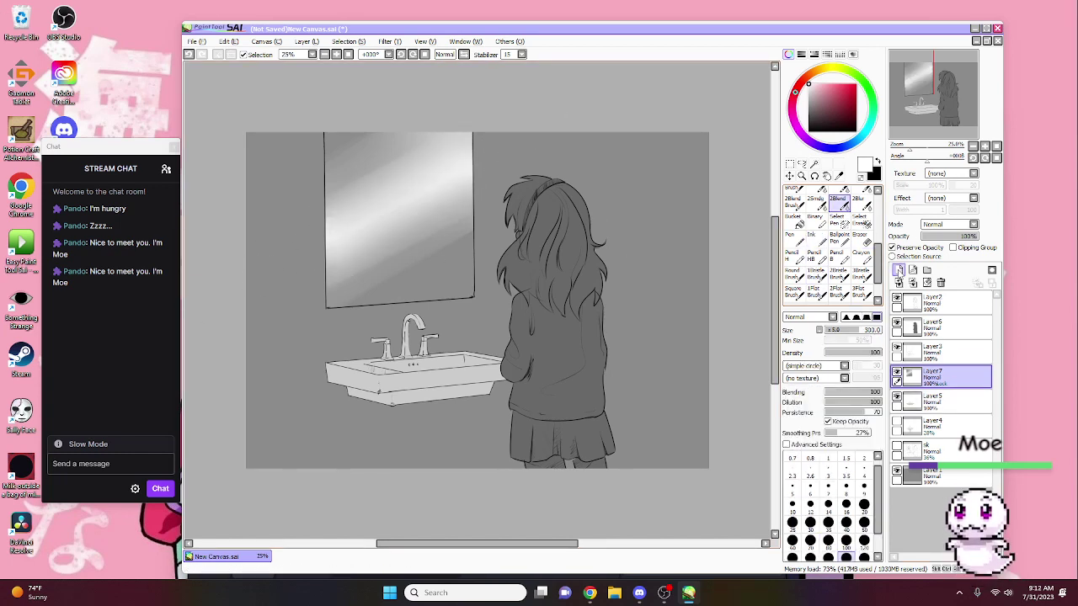
Step: Add a new layer clipped to the mirror fill and set the Pencil H to black
left_click(898, 270)
left_click(793, 256)
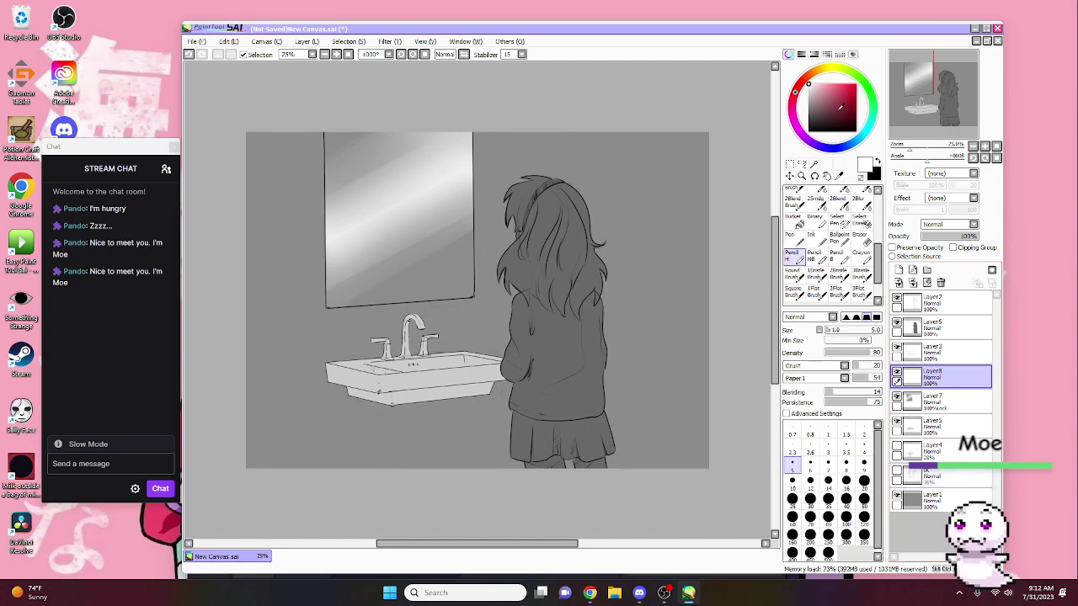
left_click(809, 131)
left_click_drag(918, 145, 936, 144)
left_click(792, 499)
left_click(953, 247)
Step: Outline the figure's head, neck and shoulders in the mirror in black with a size 14 pencil
mouse_move(406, 286)
left_mouse_down()
mouse_move(399, 199)
mouse_move(498, 190)
mouse_move(503, 285)
left_mouse_up()
key("ctrl+z")
left_click(828, 481)
mouse_move(402, 231)
left_mouse_down()
mouse_move(508, 219)
mouse_move(397, 217)
mouse_move(451, 292)
mouse_move(493, 261)
left_mouse_up()
key("ctrl+z")
mouse_move(395, 215)
left_mouse_down()
mouse_move(449, 292)
mouse_move(492, 261)
mouse_move(441, 318)
mouse_move(468, 323)
mouse_move(430, 325)
mouse_move(367, 371)
left_mouse_up()
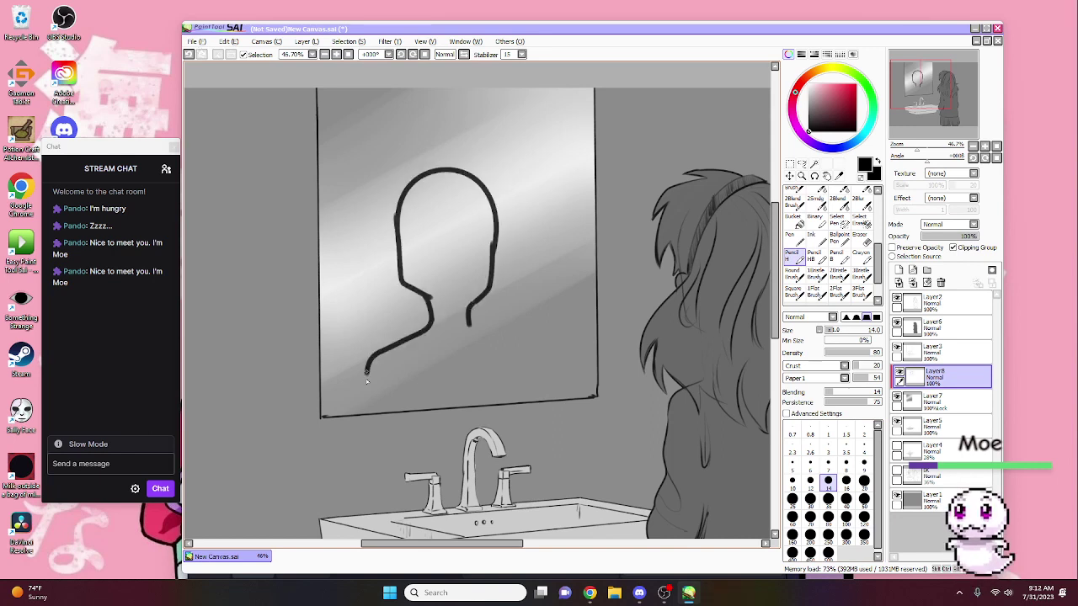
left_click_drag(476, 331, 514, 402)
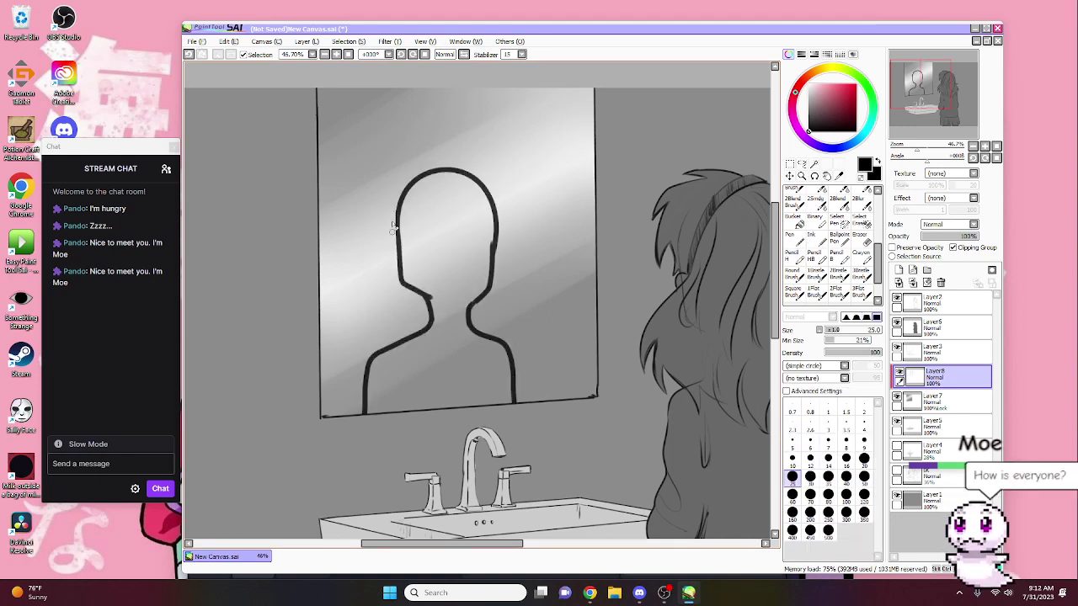
Step: Fill the mirror figure's silhouette solid black with a size 80 pencil
key("w")
left_click(466, 289)
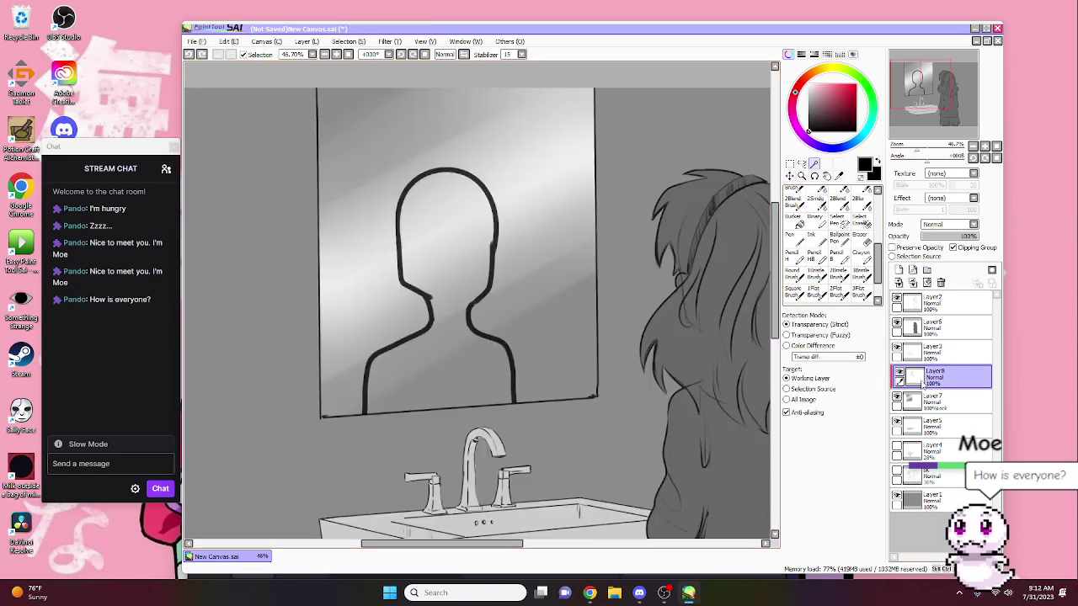
key("n")
mouse_move(442, 358)
left_mouse_down()
mouse_move(403, 397)
mouse_move(388, 358)
mouse_move(458, 396)
mouse_move(497, 385)
mouse_move(446, 337)
mouse_move(458, 332)
mouse_move(481, 236)
mouse_move(412, 192)
mouse_move(419, 272)
mouse_move(432, 265)
left_mouse_up()
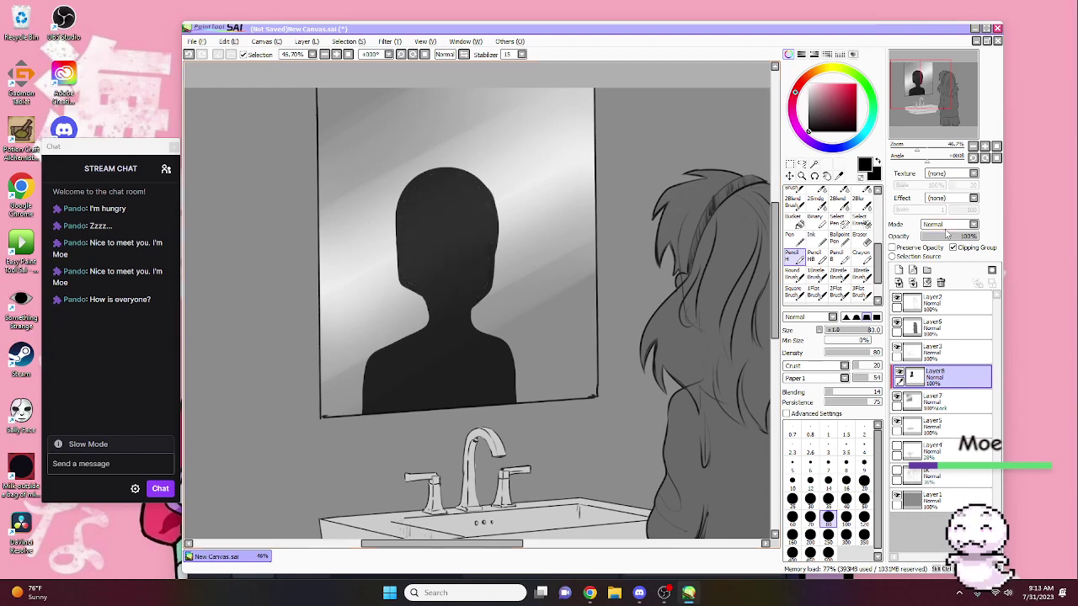
Step: Apply the Noise2 texture to the black silhouette's layer and increase the texture's scale
left_click(950, 174)
left_click(948, 396)
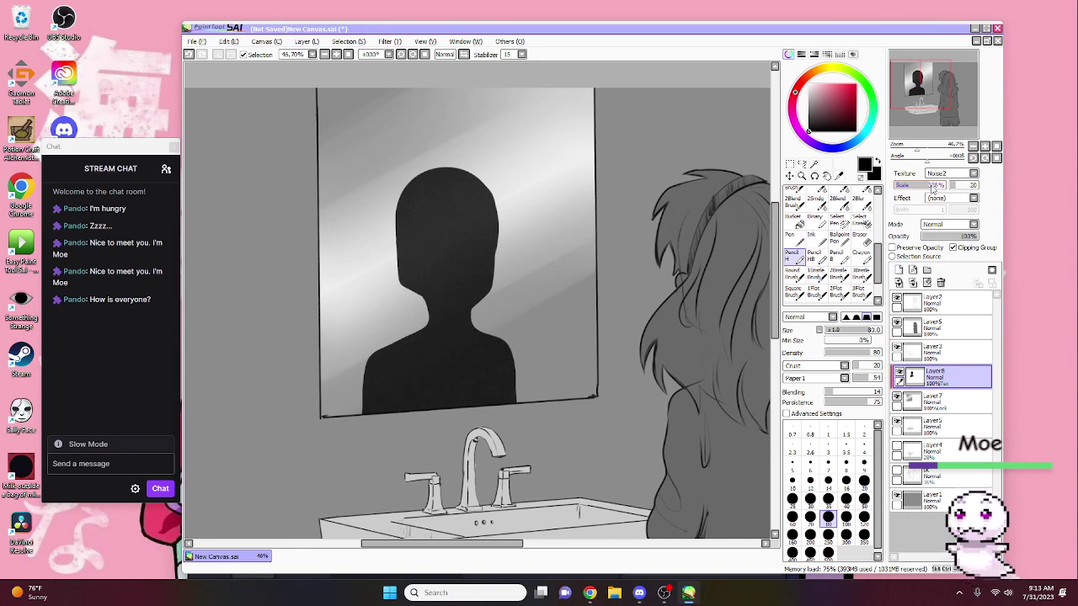
left_click(897, 349)
left_click(898, 348)
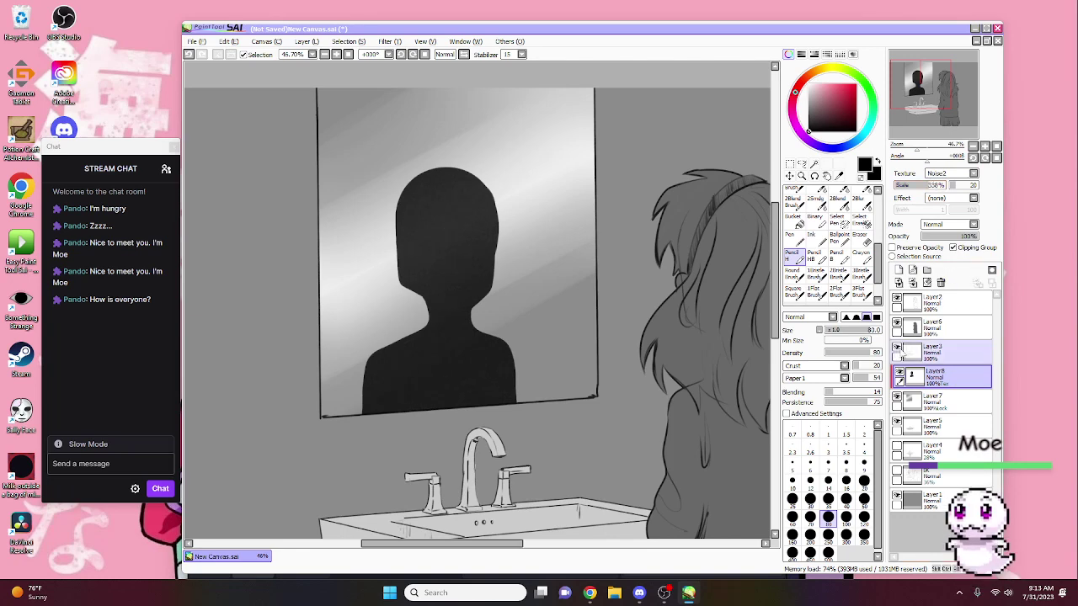
Step: Paint two white oval eyes on the mirror figure's face with a size 10 pencil
left_click_drag(917, 150, 935, 150)
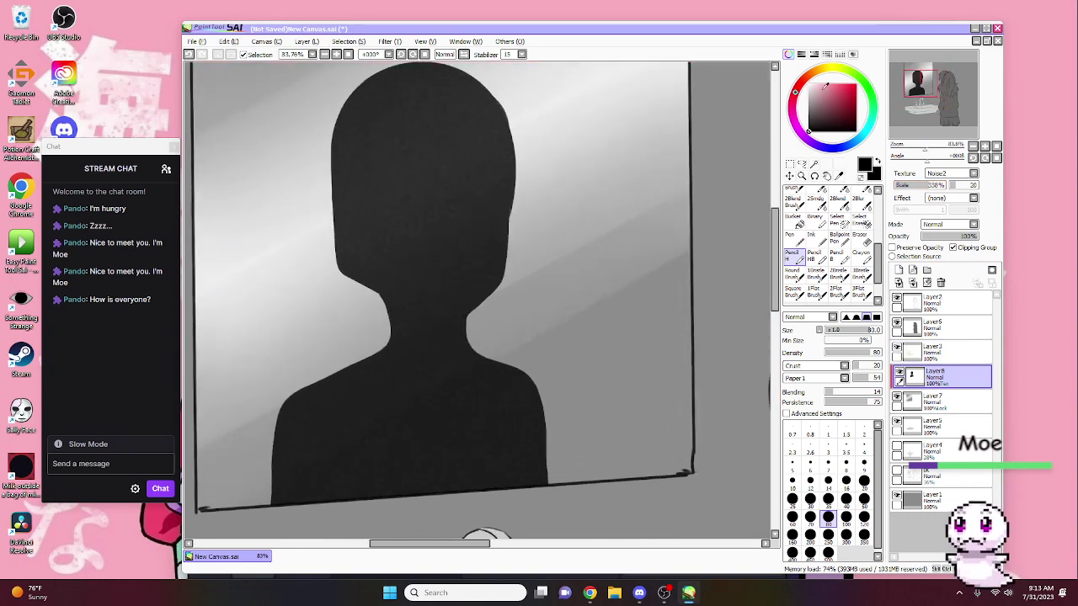
key("x")
left_click(791, 479)
mouse_move(385, 193)
left_mouse_down()
mouse_move(379, 226)
mouse_move(414, 204)
mouse_move(379, 204)
mouse_move(464, 213)
left_mouse_up()
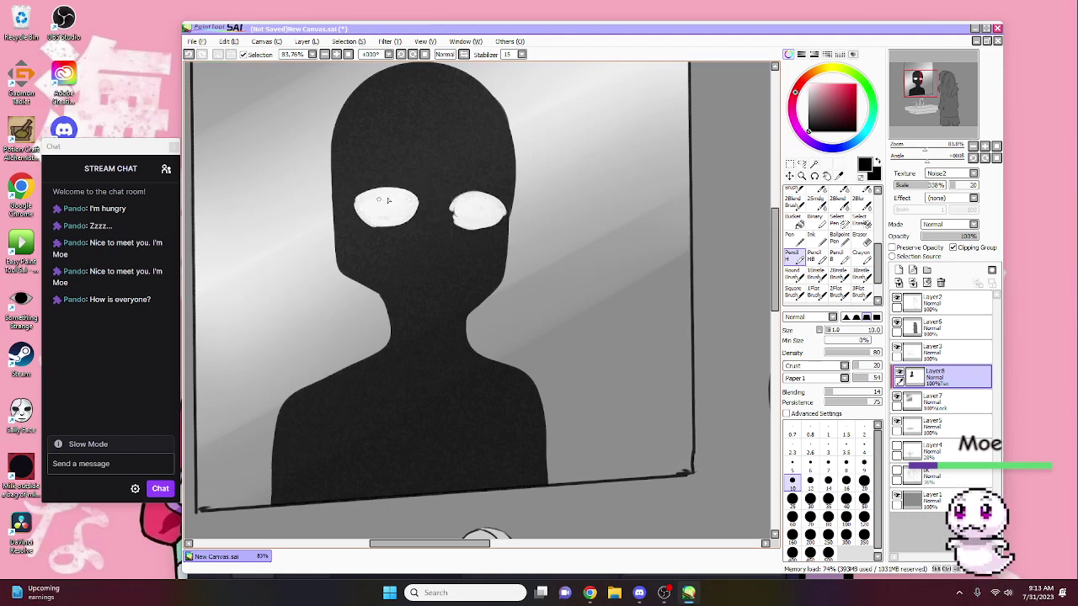
Step: Paint a black oval pupil in each of the mirror figure's white eyes
key("ctrl+z")
left_click_drag(388, 199, 380, 215)
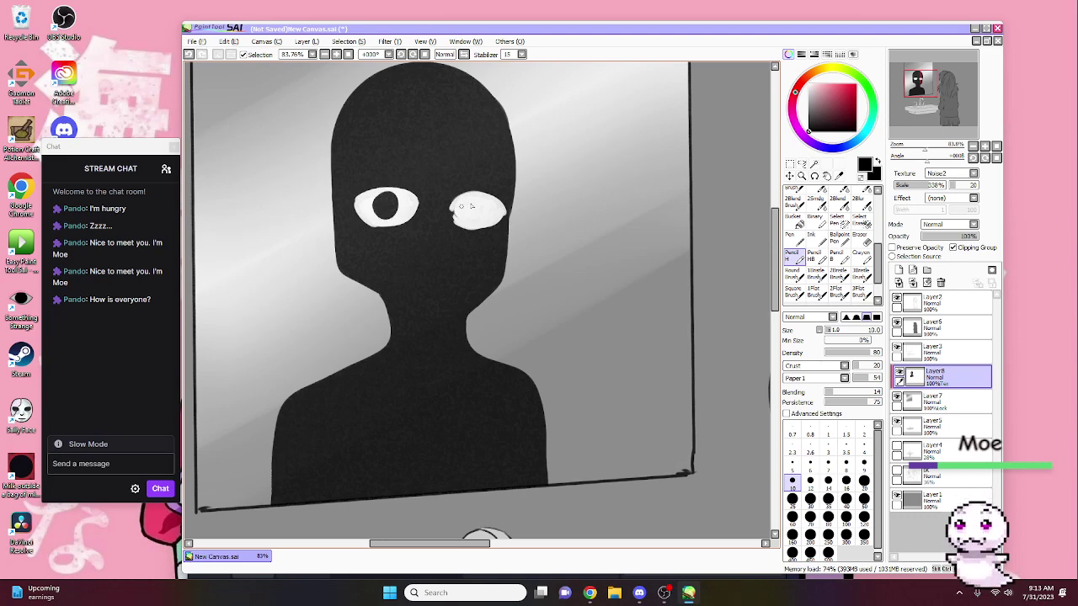
left_click_drag(472, 206, 478, 207)
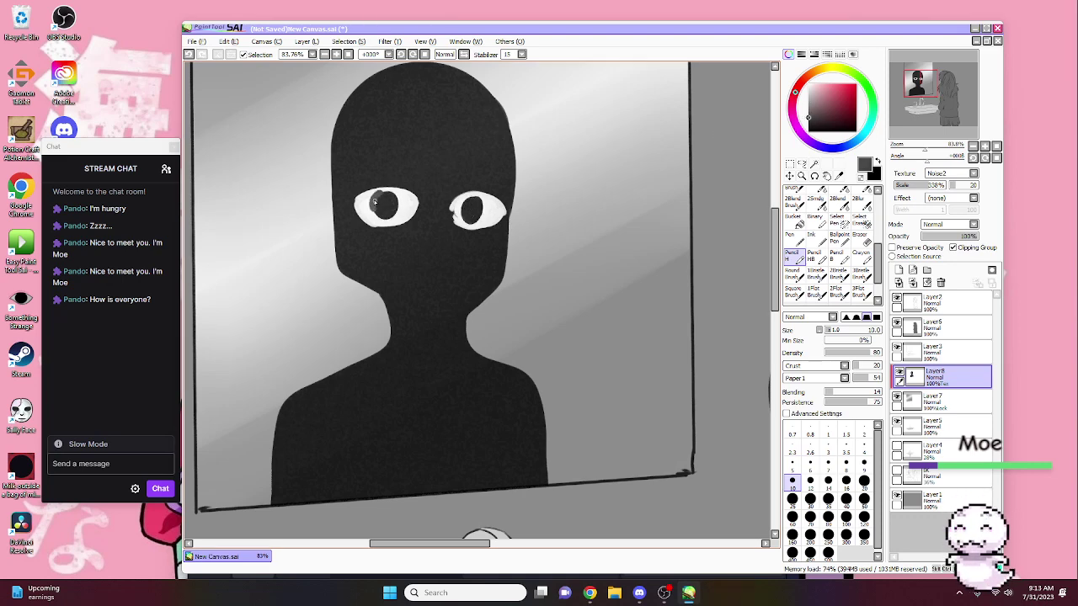
Step: Undo the grey stroke in the eye, paint dark red irises around the pupils and add white highlights
key("ctrl+z")
left_click(854, 99)
left_click_drag(374, 207, 383, 196)
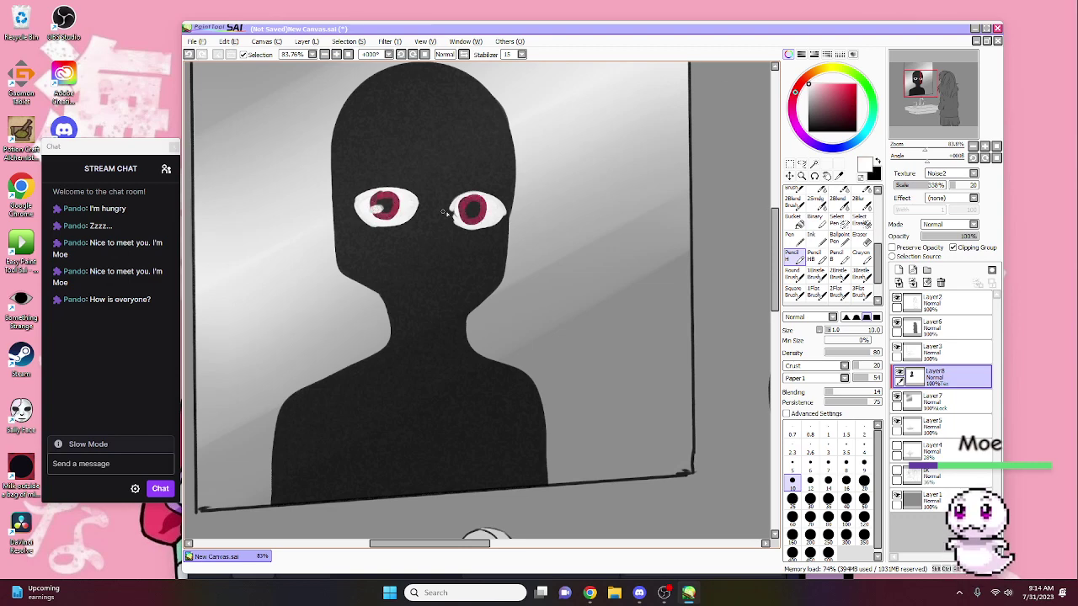
Step: Outline a wide grinning mouth in white beneath the mirror figure's eyes with a size 10 pencil
scroll(923, 154, "down", 3)
scroll(639, 292, "up", 5)
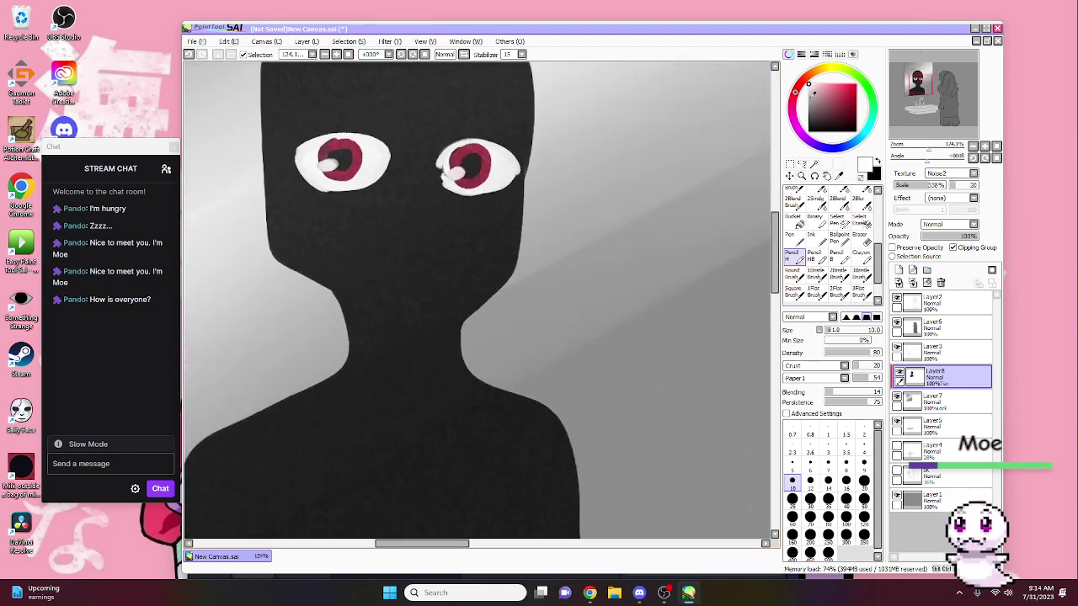
left_click_drag(375, 276, 506, 318)
key("ctrl+z")
left_click_drag(433, 272, 469, 273)
left_click_drag(364, 267, 471, 337)
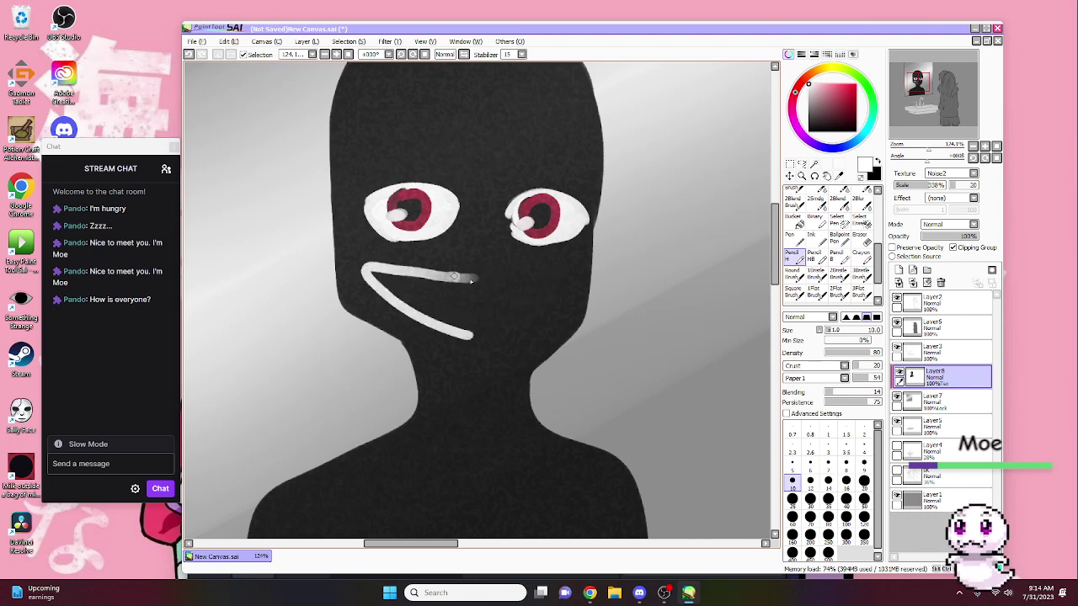
mouse_move(449, 274)
left_mouse_down()
mouse_move(550, 308)
mouse_move(472, 337)
left_mouse_up()
Step: Fill the grin solid white, enlarging the pencil to size 14
mouse_move(397, 272)
left_mouse_down()
mouse_move(437, 291)
mouse_move(415, 294)
mouse_move(418, 307)
mouse_move(418, 279)
mouse_move(554, 283)
mouse_move(441, 322)
mouse_move(456, 297)
mouse_move(537, 287)
mouse_move(488, 311)
mouse_move(546, 280)
mouse_move(371, 278)
left_mouse_up()
key("bracketright")
key("bracketright")
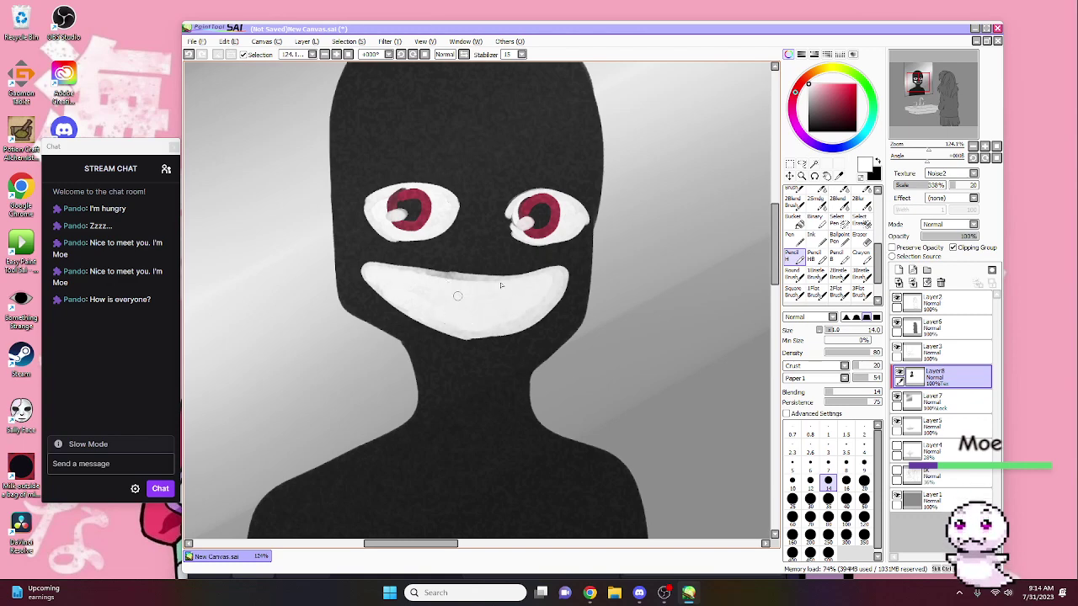
Step: Divide the mirror figure's white grin into upper and lower teeth with black lines using the size 10 pencil
key("x")
key("bracketleft")
key("bracketleft")
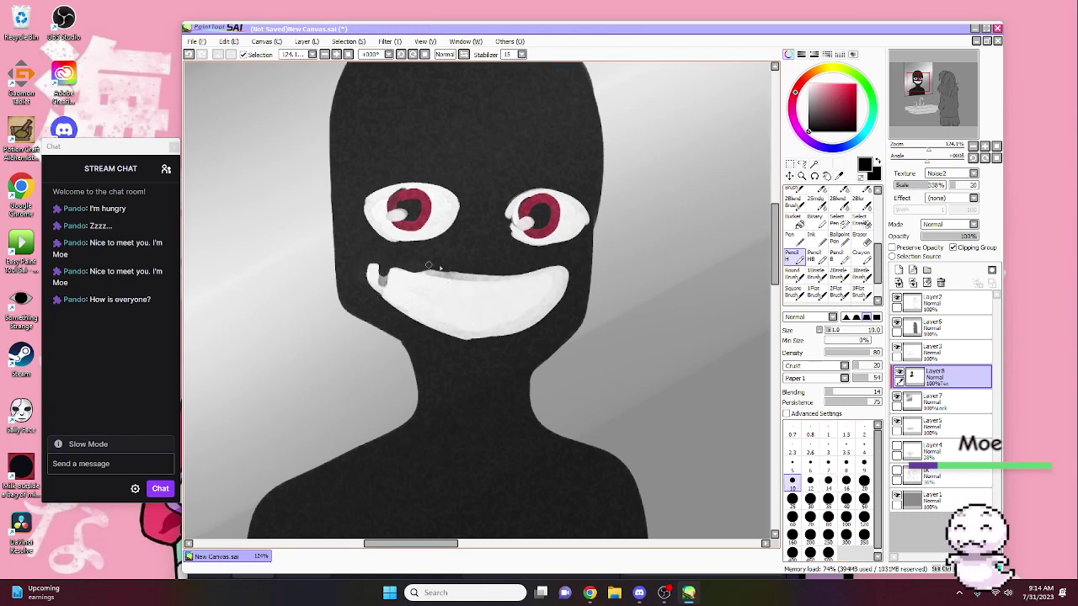
mouse_move(392, 288)
left_mouse_down()
mouse_move(472, 305)
mouse_move(450, 301)
left_mouse_up()
mouse_move(421, 268)
left_mouse_down()
mouse_move(421, 295)
mouse_move(478, 271)
mouse_move(556, 268)
mouse_move(576, 278)
left_mouse_up()
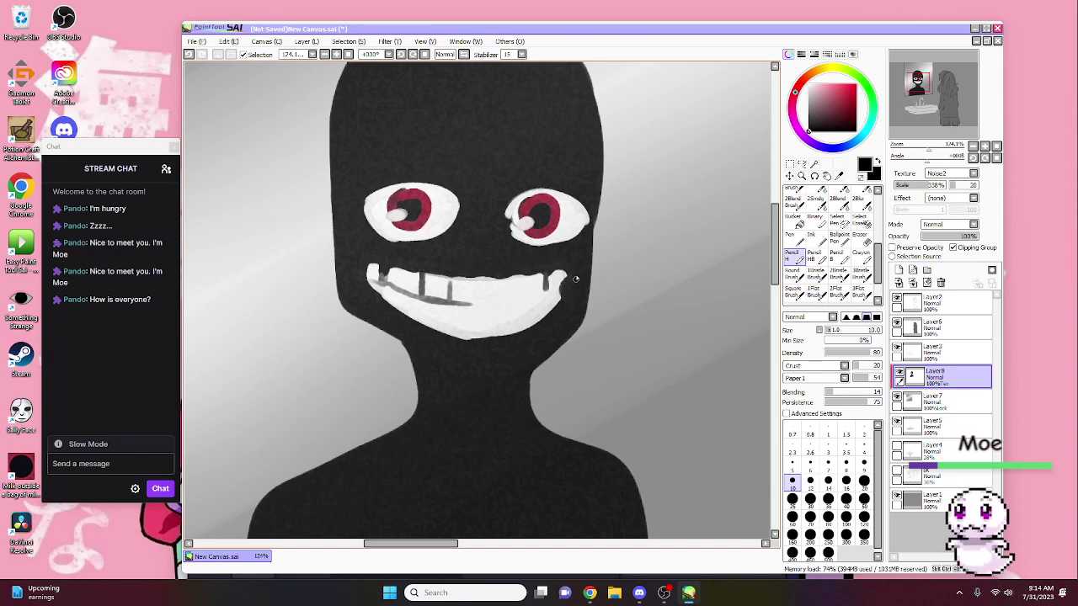
left_click_drag(396, 295, 401, 313)
mouse_move(413, 294)
left_mouse_down()
mouse_move(425, 317)
mouse_move(461, 328)
mouse_move(468, 308)
mouse_move(534, 300)
left_mouse_up()
left_click_drag(497, 280, 496, 304)
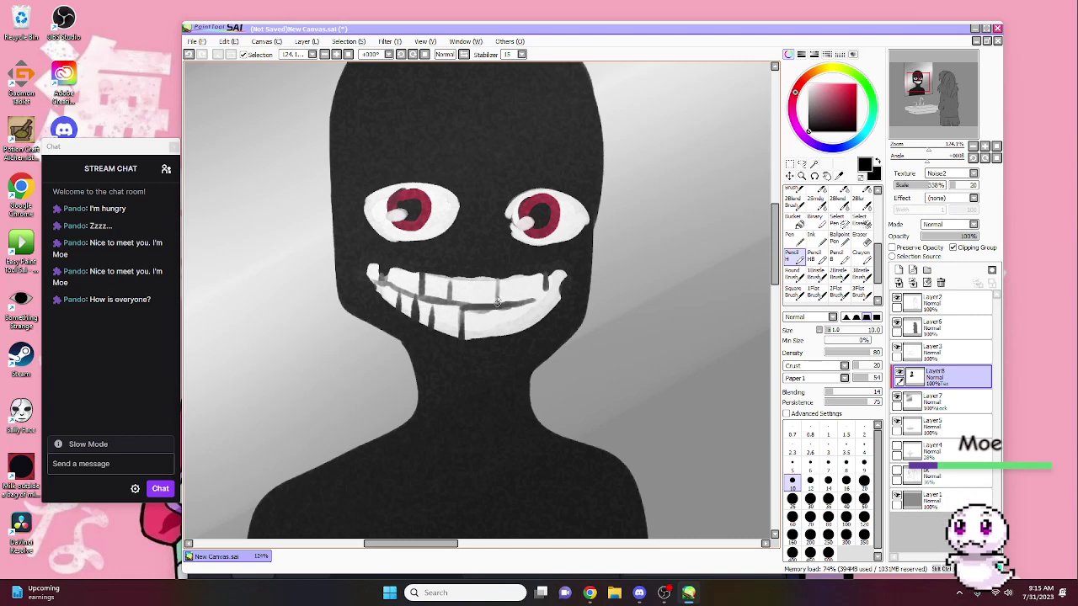
Step: Add finer black gaps between the lower teeth of the grin with the size 5 pencil
scroll(447, 339, "down", 4)
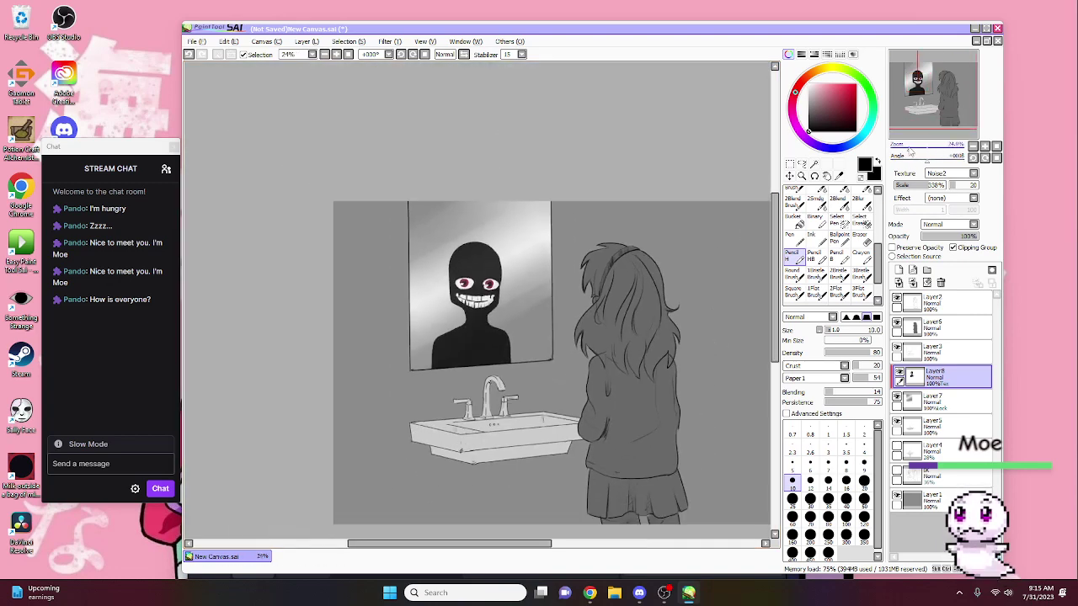
scroll(471, 353, "up", 6)
left_click(792, 463)
left_click_drag(489, 322, 490, 370)
left_click_drag(429, 338, 431, 362)
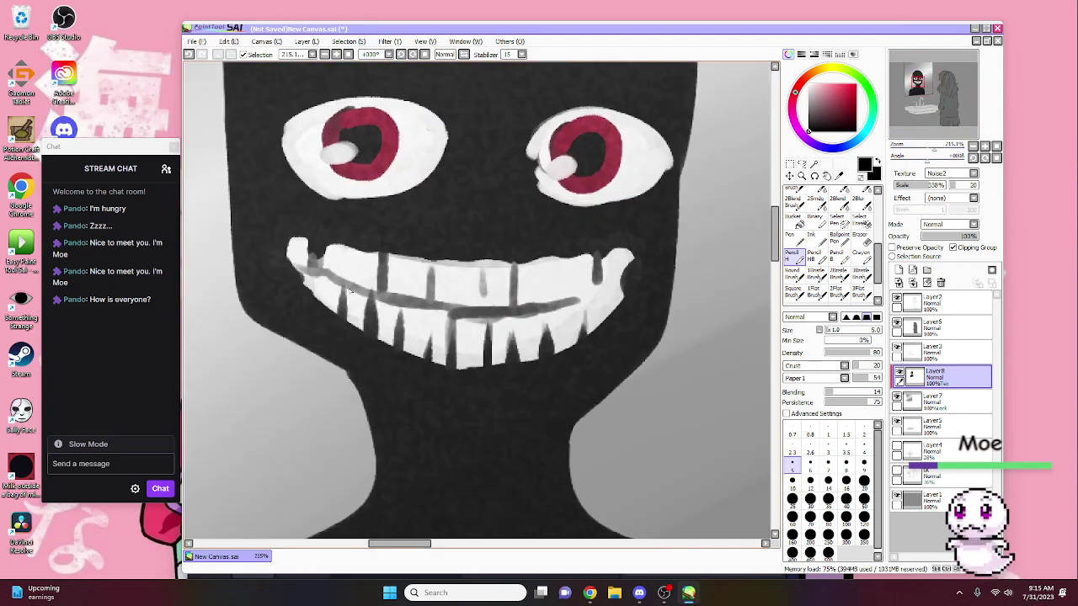
Step: Extend the dividing line between the tooth rows to both mouth corners and sharpen the gaps between the upper teeth
left_click_drag(617, 287, 511, 313)
left_click_drag(516, 262, 517, 303)
left_click_drag(595, 251, 594, 285)
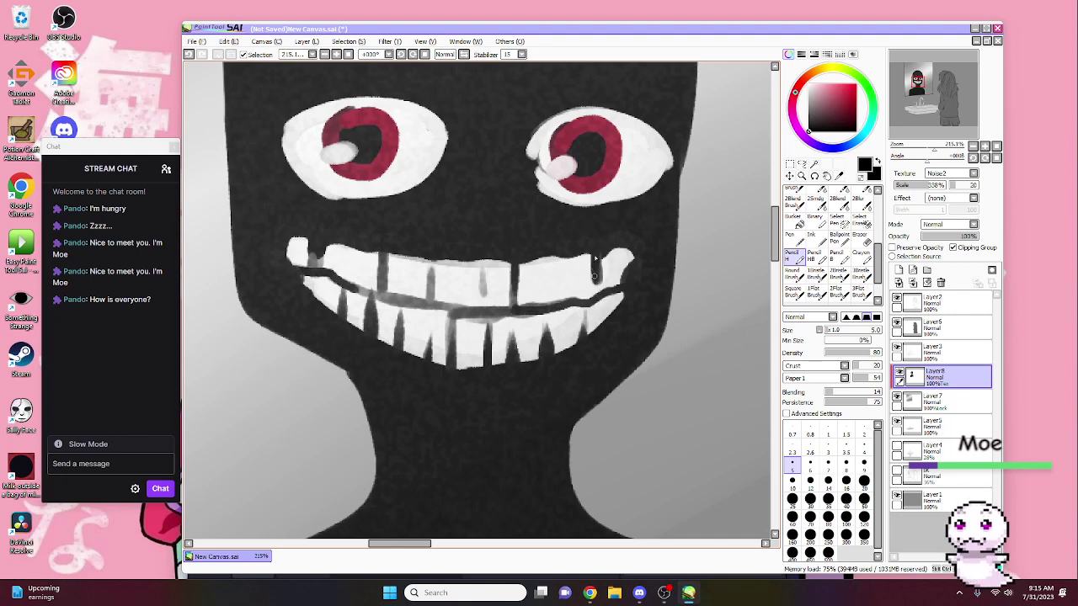
left_click_drag(482, 258, 484, 289)
left_click_drag(429, 258, 430, 286)
left_click_drag(386, 252, 386, 279)
scroll(942, 152, "down", 5)
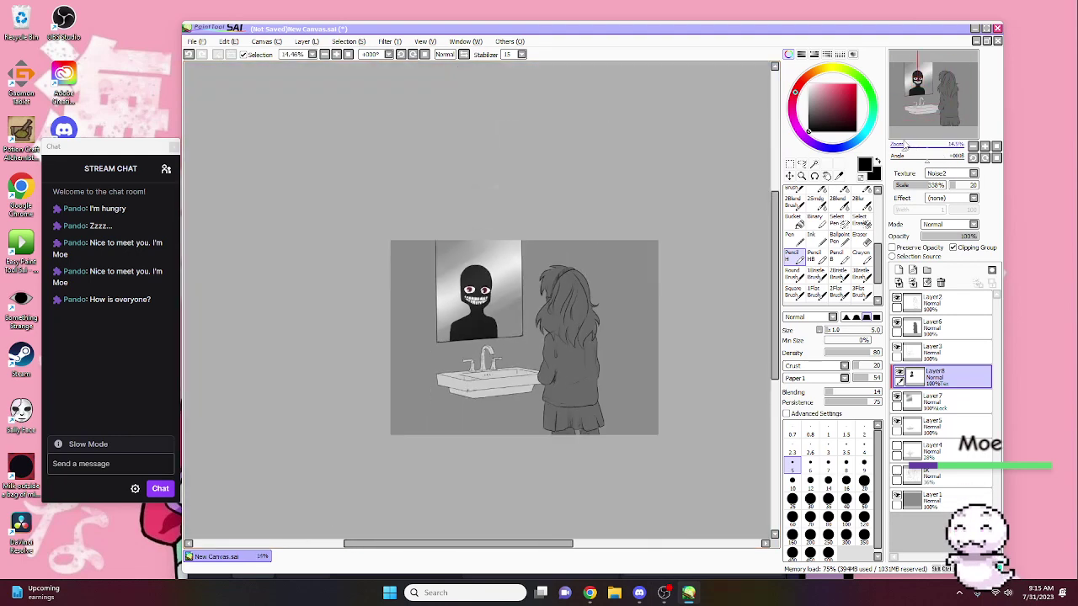
scroll(755, 236, "up", 3)
scroll(755, 236, "down", 2)
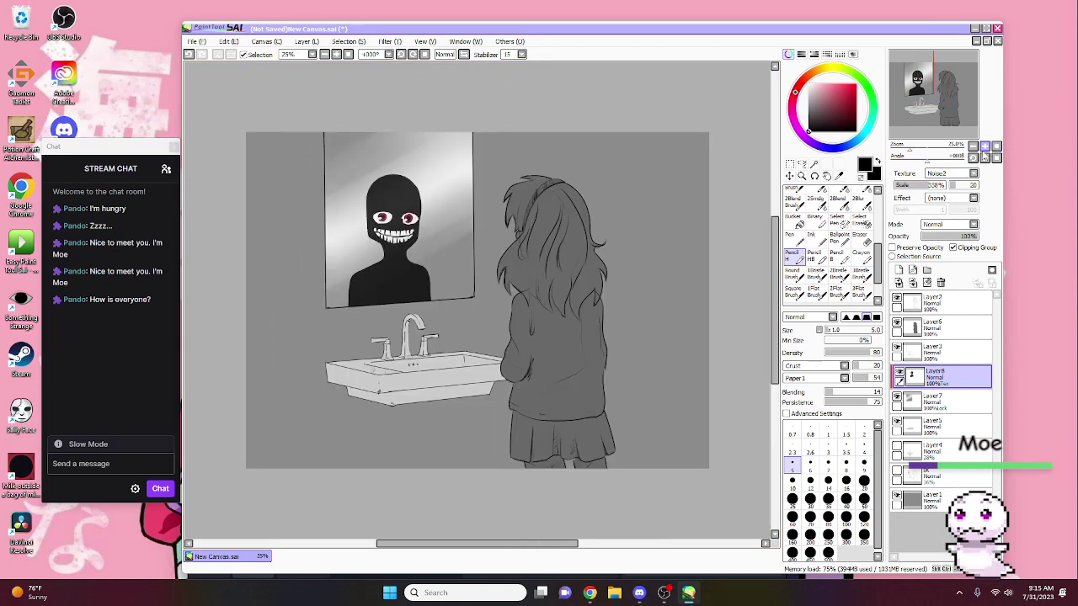
Step: Try to select the girl's hair on the Layer2 line art with the Magic Wand
left_click(933, 327)
scroll(925, 115, "up", 1)
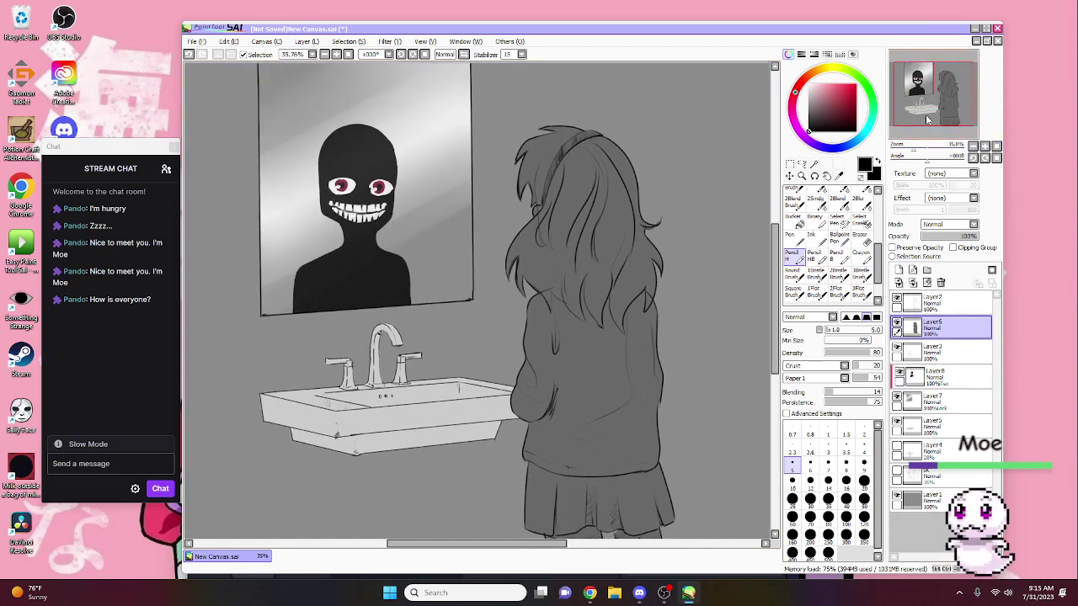
left_click(813, 163)
left_click(750, 333)
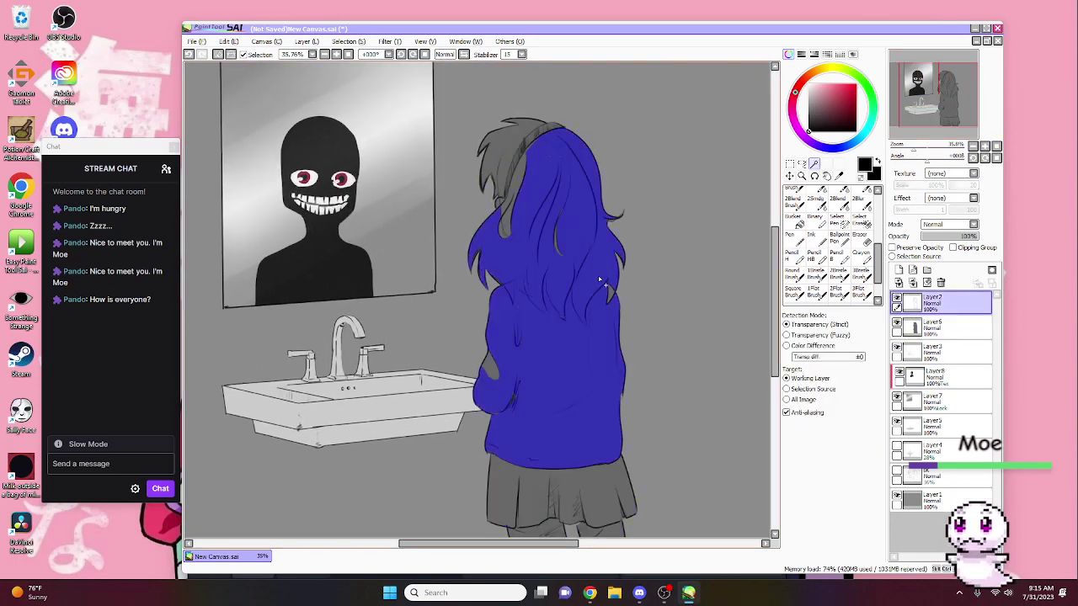
Step: Close the gaps between the girl's lower hair strands on Layer2 with black pencil lines at size 5
left_click(792, 252)
scroll(475, 289, "up", 4)
left_click_drag(514, 205, 495, 274)
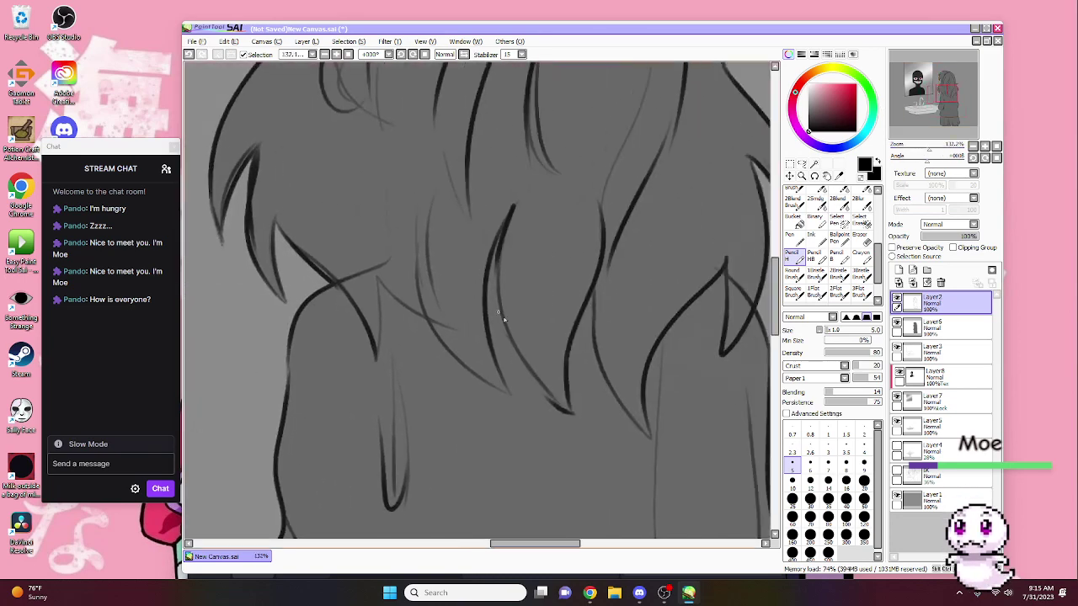
Step: Select the girl's hair areas on both sides of the headband with the Magic Wand
left_click(813, 163)
left_click(600, 450)
mouse_move(601, 450)
left_mouse_down()
mouse_move(378, 347)
mouse_move(435, 405)
mouse_move(427, 366)
left_mouse_up()
Step: Extend the selection over the edges and tips of the hair strands at the face with the Select Pen at size 25
left_click(838, 221)
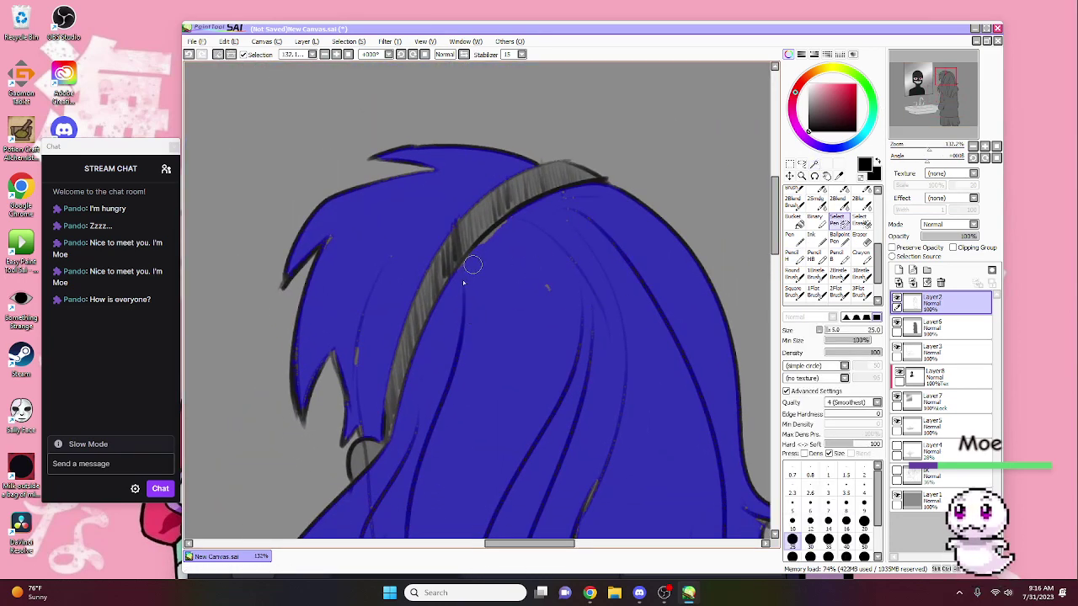
left_click_drag(410, 450, 414, 219)
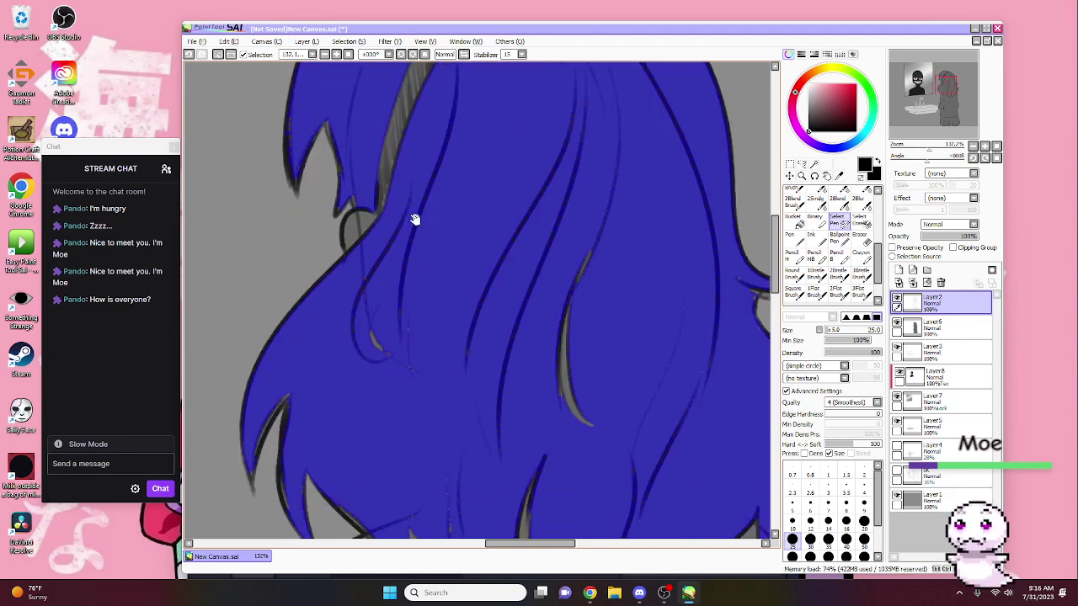
mouse_move(340, 128)
left_mouse_down()
mouse_move(347, 200)
mouse_move(286, 193)
left_mouse_up()
scroll(354, 126, "down", 2)
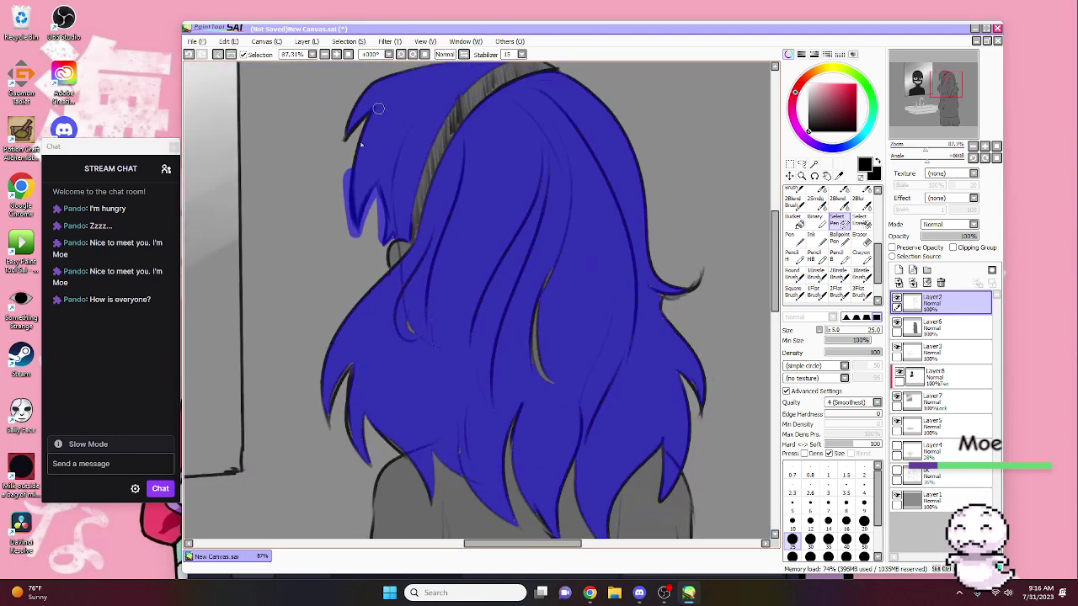
left_click_drag(354, 169, 408, 72)
left_click_drag(408, 128, 387, 165)
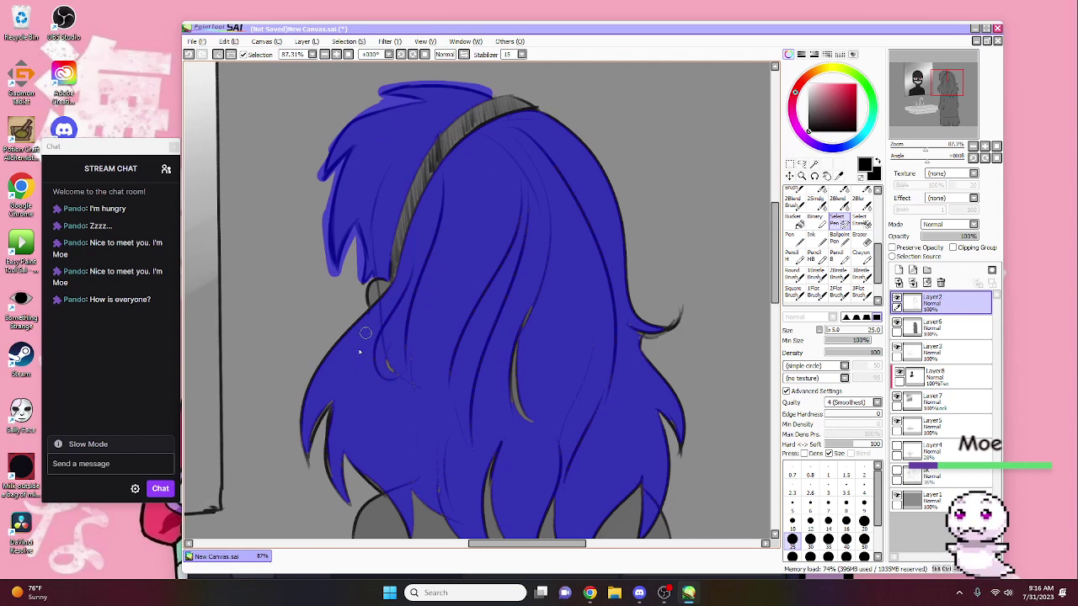
mouse_move(365, 332)
left_mouse_down()
mouse_move(310, 453)
mouse_move(366, 488)
left_mouse_up()
Step: Add the unselected inner gaps, flicked curl and outer hair edges with the size 40 Select Pen, and touch up the lower tips at size 12
left_click(845, 539)
left_click_drag(524, 312, 526, 417)
left_click_drag(657, 290, 665, 358)
left_click_drag(594, 144, 602, 179)
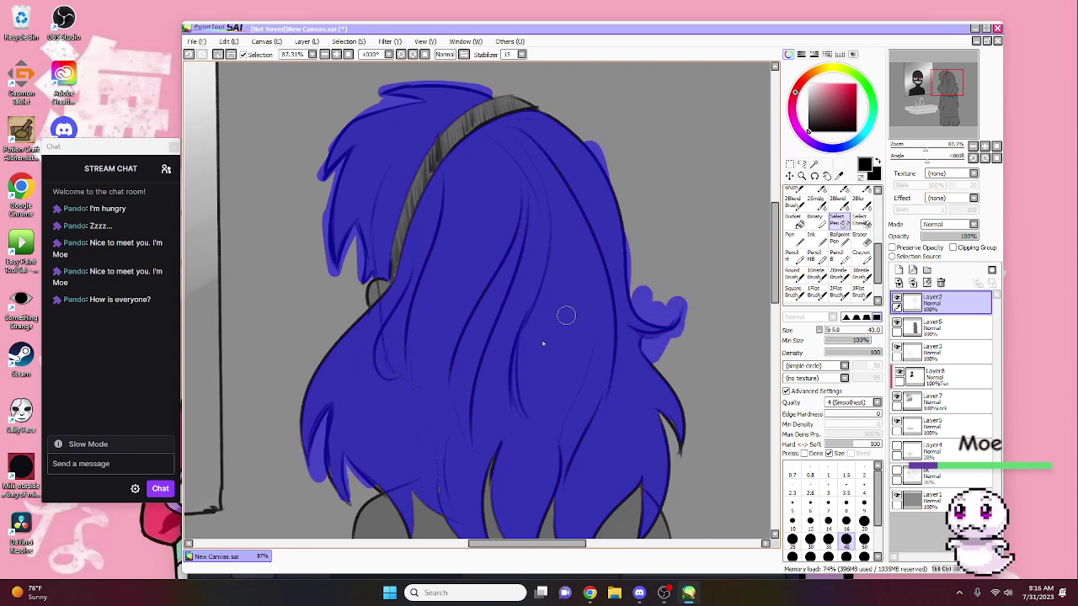
scroll(589, 337, "down", 3)
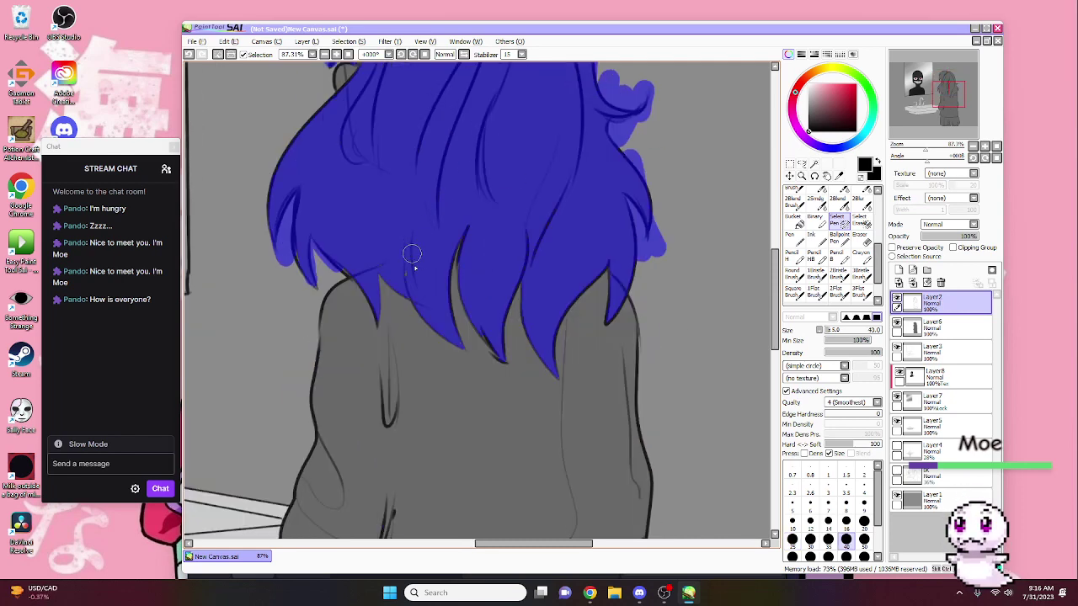
left_click(810, 523)
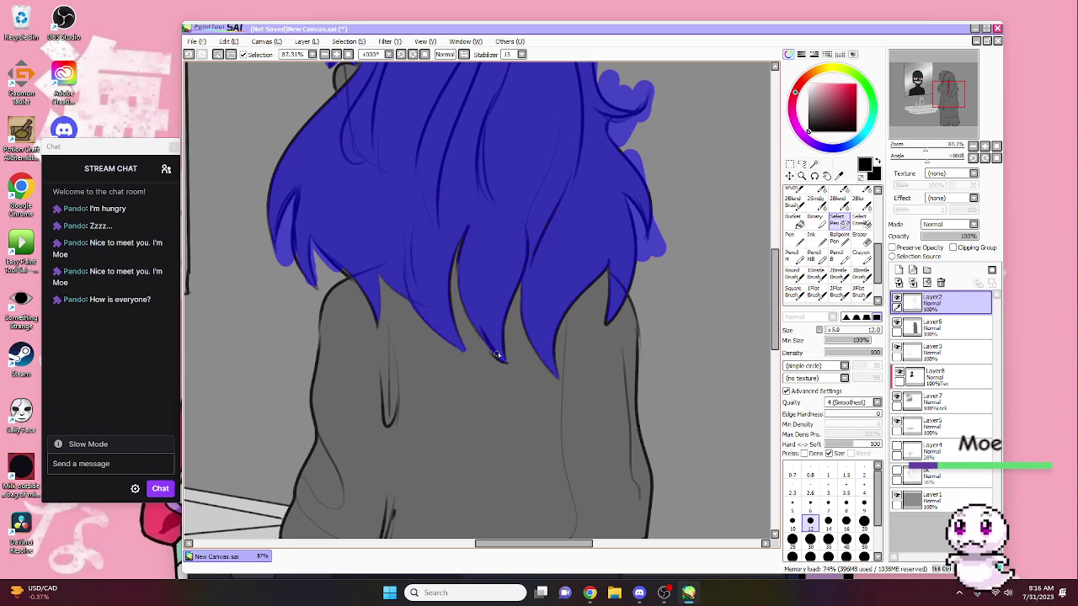
Step: Create a layer clipped to the girl's grey base and fill the selected hair with muted yellow using the Ink brush at size 500
scroll(538, 320, "up", 3)
left_click(898, 269)
left_click(825, 70)
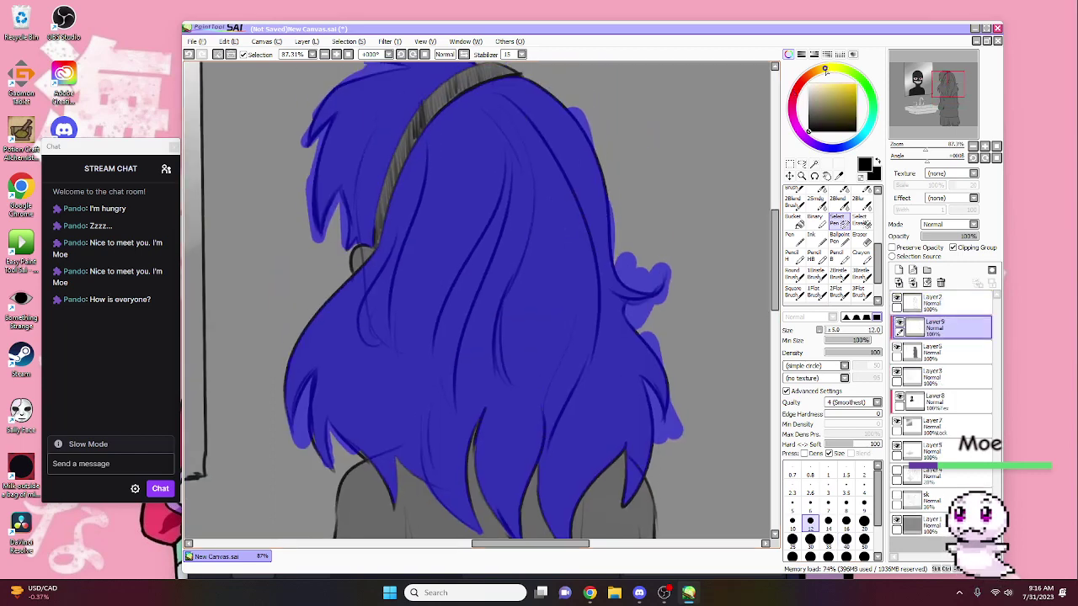
key("b")
key("minus")
key("minus")
mouse_move(698, 192)
left_mouse_down()
mouse_move(472, 278)
mouse_move(460, 342)
mouse_move(471, 253)
mouse_move(522, 336)
left_mouse_up()
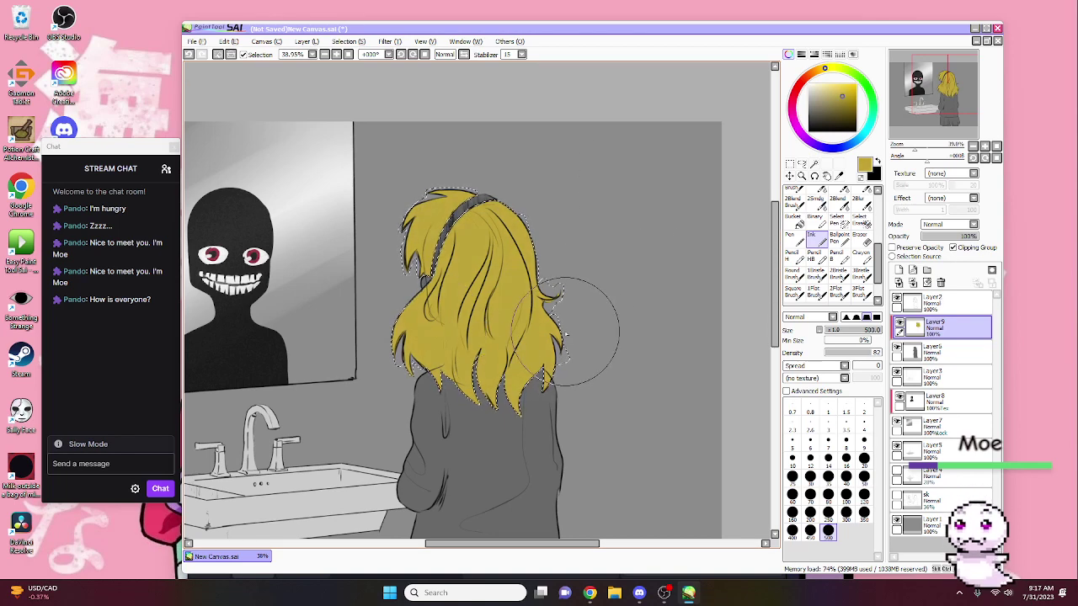
Step: Shade the lower and inner hair in a darker yellow and blend it into the base colour
left_click(849, 103)
left_click_drag(472, 252, 558, 360)
left_click(837, 202)
mouse_move(455, 353)
left_mouse_down()
mouse_move(472, 253)
mouse_move(480, 311)
left_mouse_up()
Step: Paint strand details in the girl's hair in muted yellow with the size 10 Ink brush and the size 14 pencil
left_click(811, 238)
left_click(840, 95)
left_click_drag(421, 371, 497, 396)
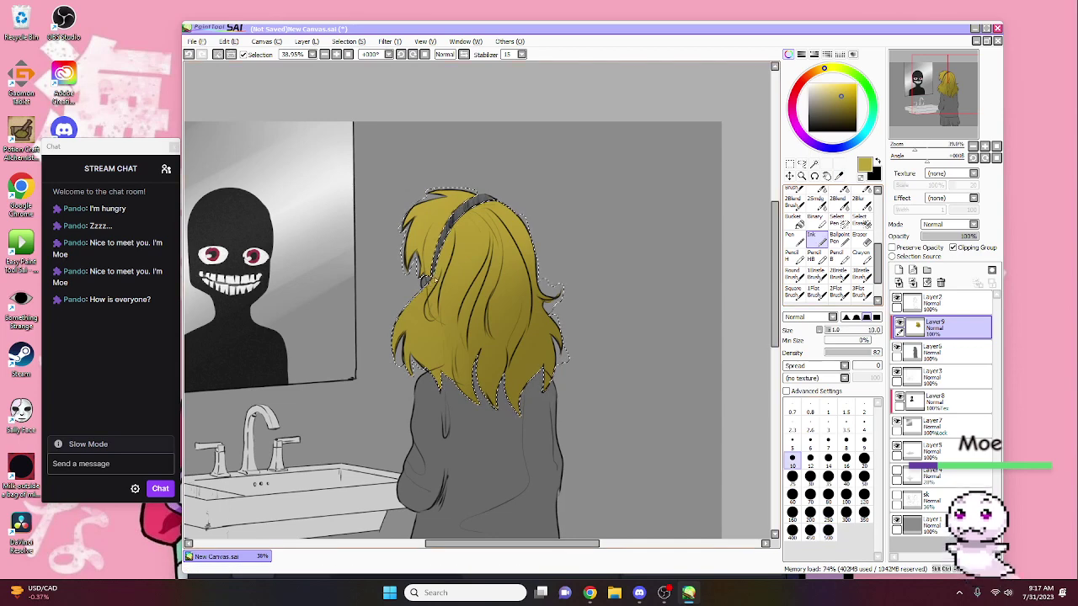
mouse_move(429, 235)
left_mouse_down()
mouse_move(471, 387)
mouse_move(421, 253)
left_mouse_up()
left_click(791, 251)
mouse_move(484, 362)
left_mouse_down()
mouse_move(417, 303)
mouse_move(404, 337)
mouse_move(461, 251)
mouse_move(476, 387)
left_mouse_up()
mouse_move(425, 270)
left_mouse_down()
mouse_move(475, 370)
mouse_move(425, 302)
left_mouse_up()
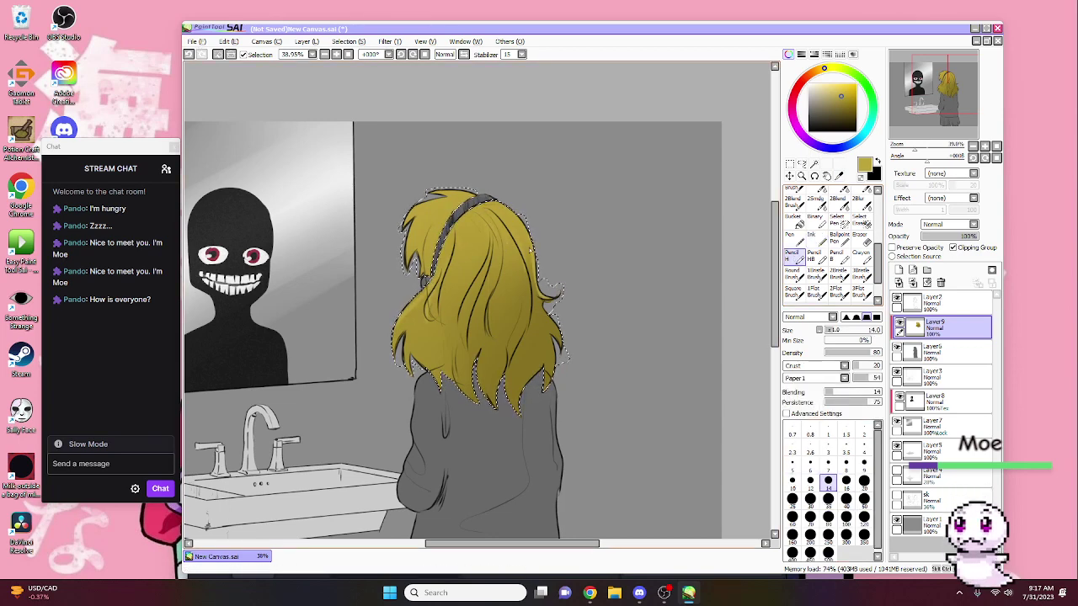
left_click_drag(497, 253, 484, 341)
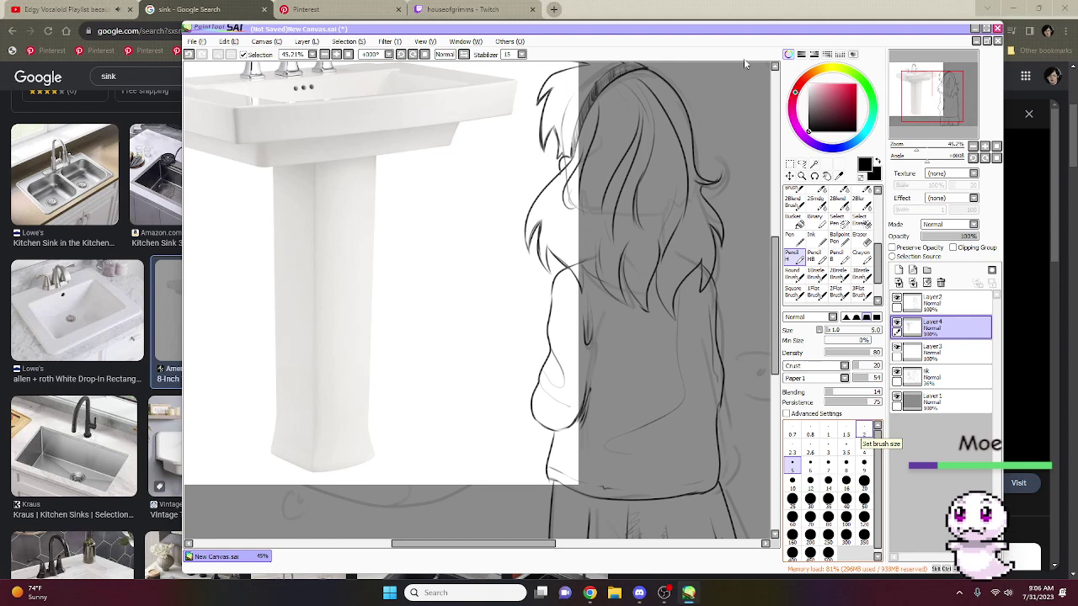
Step: Scale the pedestal sink reference photo down slightly and move it below the mirror figure beside the girl
scroll(444, 378, "down", 2)
key("ctrl+t")
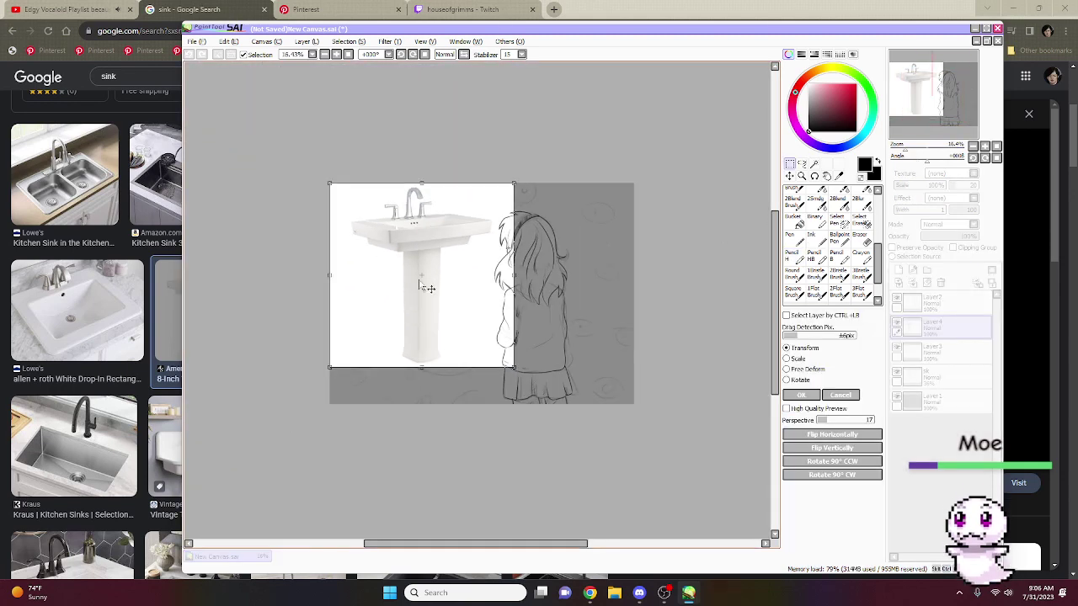
left_click_drag(438, 361, 456, 392)
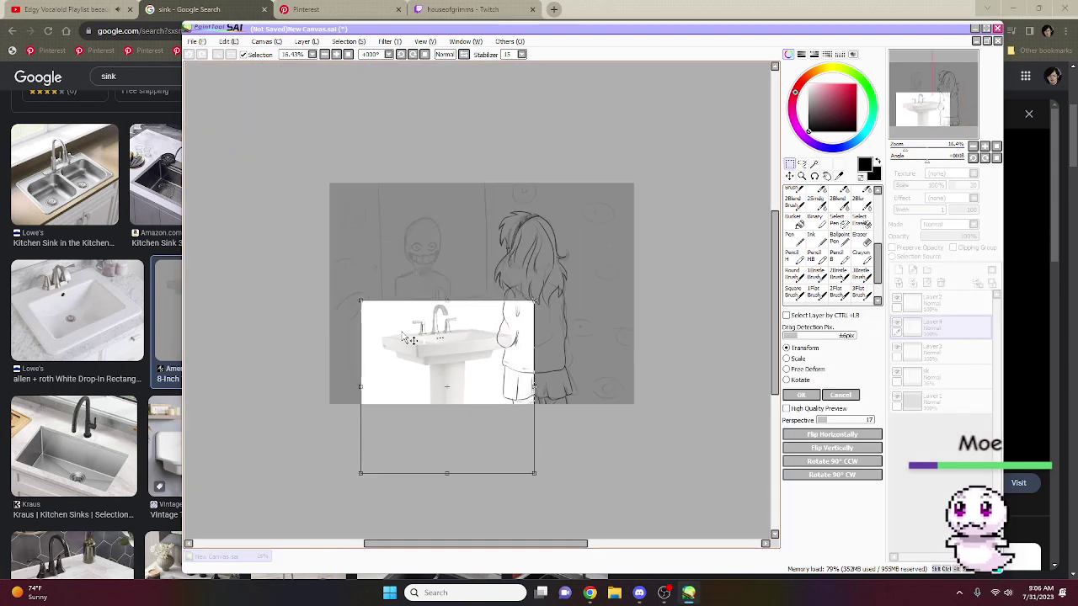
left_click(802, 395)
Step: Move the sink photo layer below Layer3, reduce its opacity to 28%, and make Layer3 the active layer
left_click_drag(950, 327, 947, 353)
left_click_drag(951, 244, 934, 244)
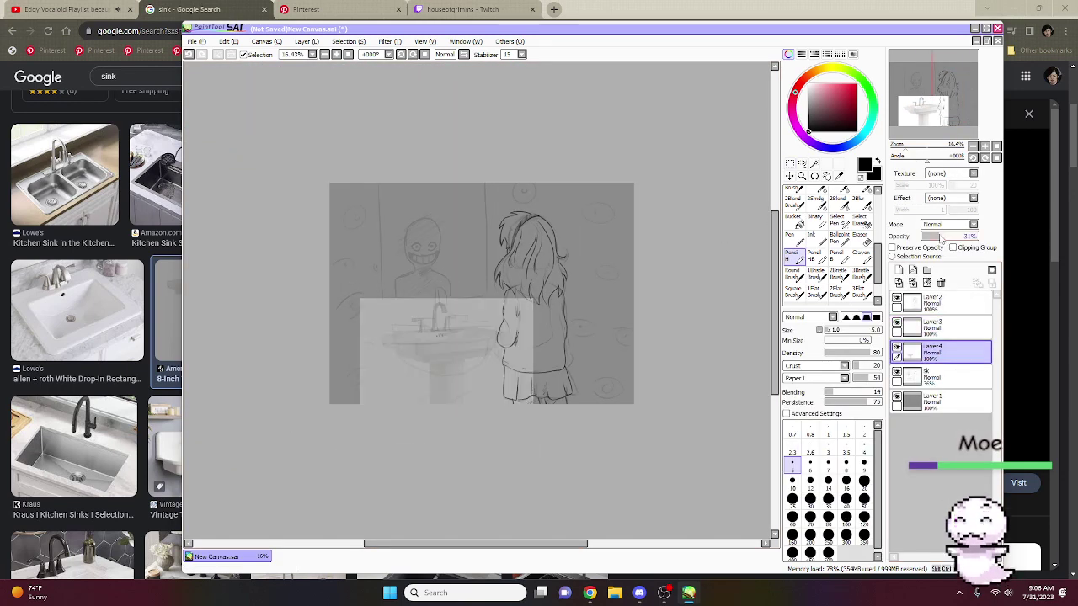
left_click(934, 327)
scroll(368, 327, "up", 5)
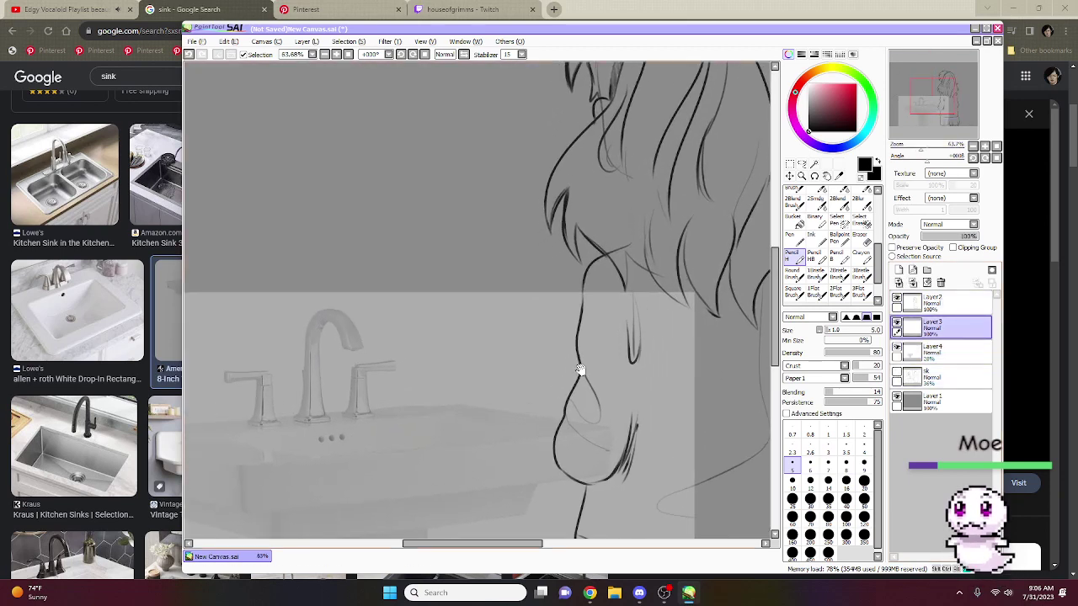
mouse_move(248, 337)
left_mouse_down()
mouse_move(595, 305)
mouse_move(744, 330)
left_mouse_up()
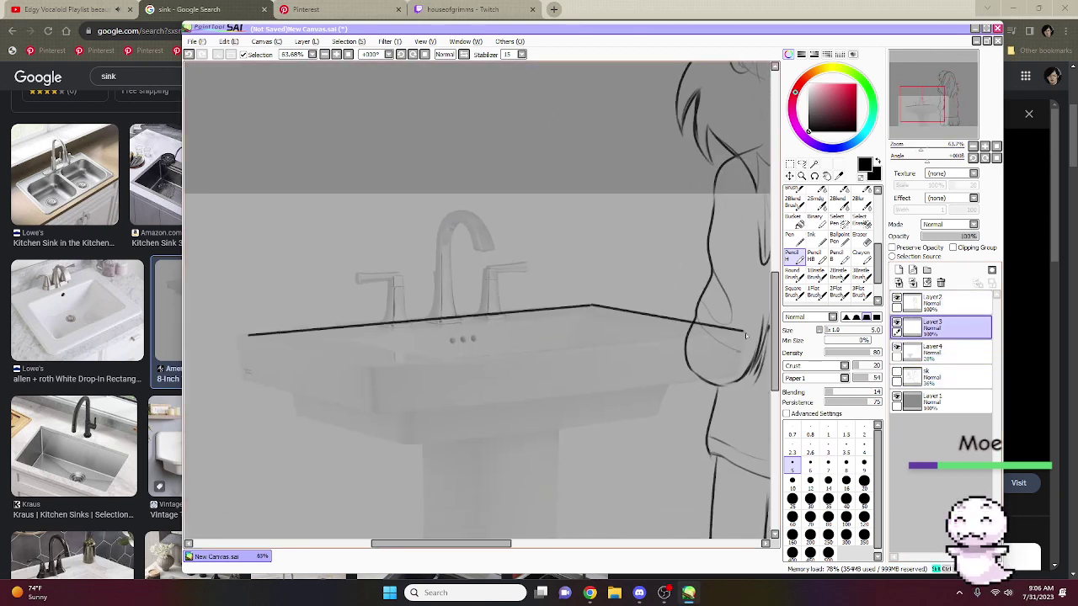
key("ctrl+z")
Step: Trace the outer top rim of the sink with straight black lines using the size 3.5 pencil
key("bracketleft")
key("ctrl+z")
left_click(593, 307, "shift")
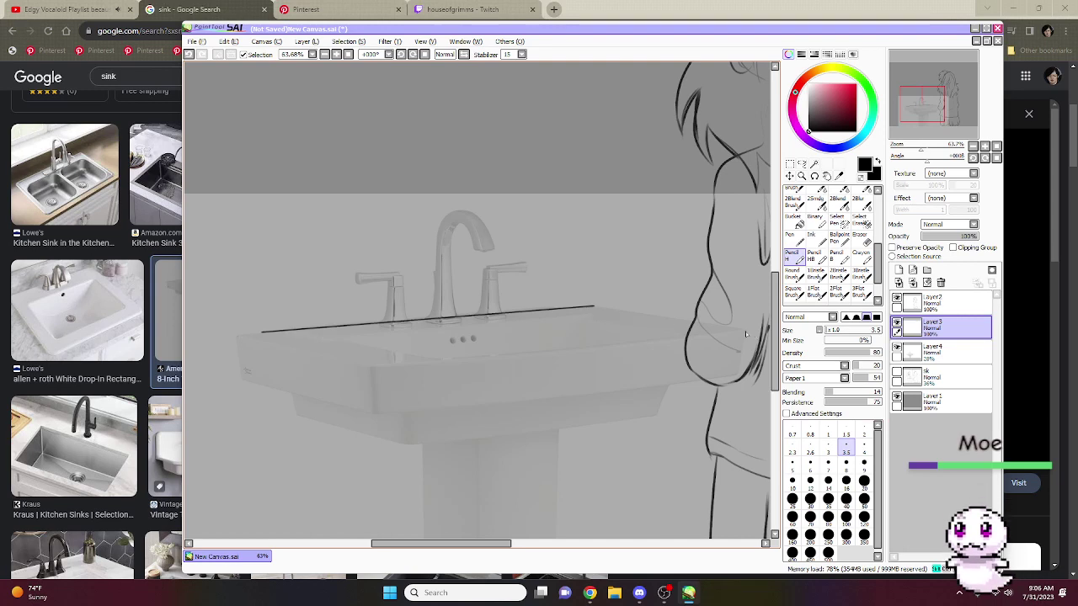
left_click(374, 365, "shift")
left_click(240, 336, "shift")
left_click(261, 332, "shift")
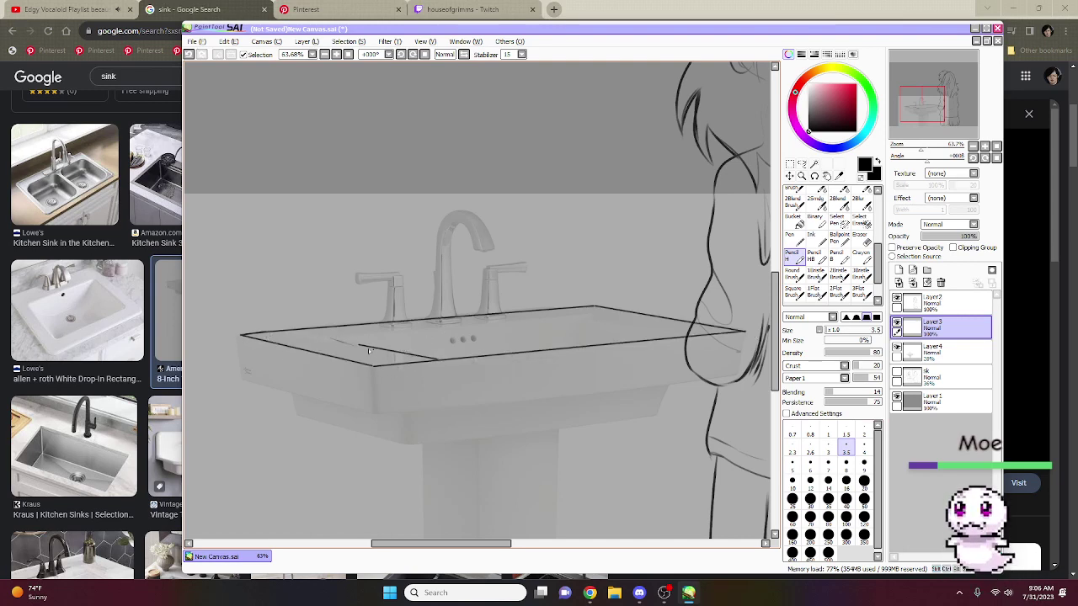
Step: Undo the last basin line and trace the inner edges and far corner of the sink basin with straight lines
key("ctrl+z")
left_click(338, 339)
left_click(591, 318, "shift")
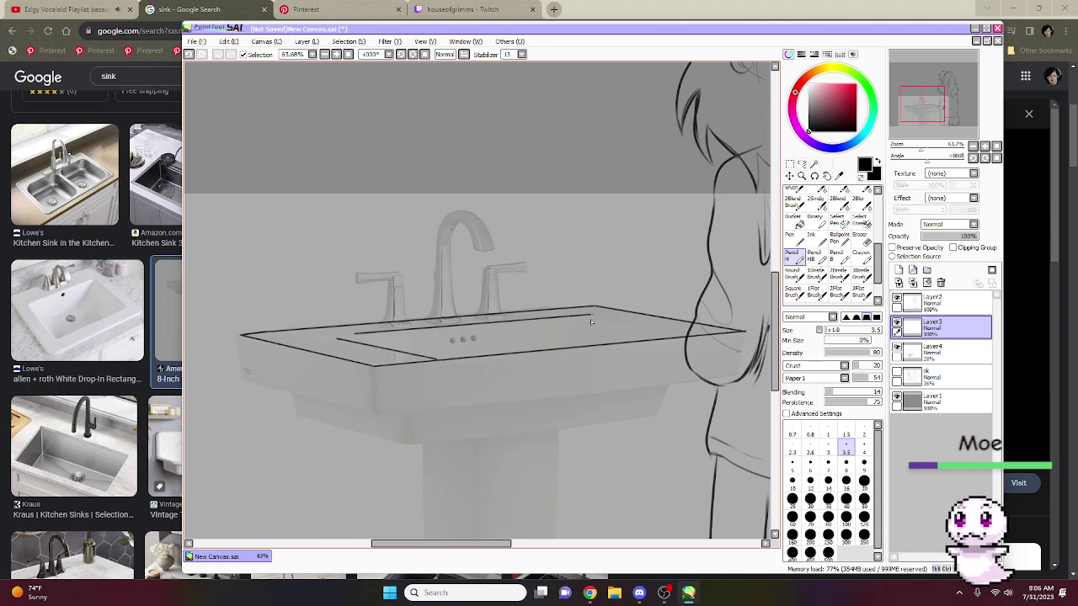
left_click_drag(594, 329, 594, 334)
Step: Bring up the YouTube tab in the browser and minimize the browser window
left_click(76, 9)
left_click(1031, 5)
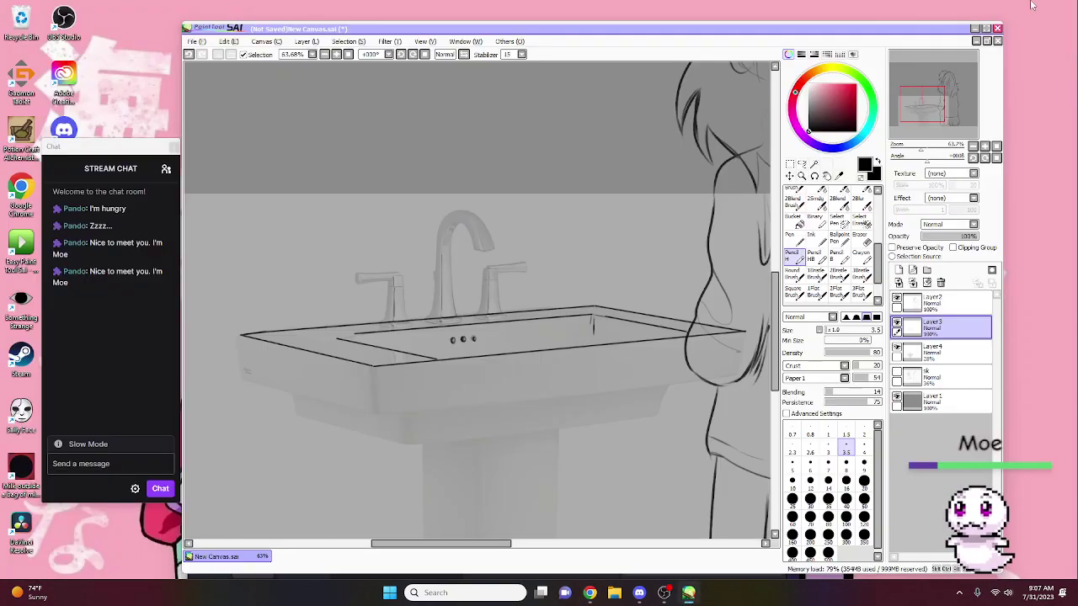
Step: Trace the side and lower edges of the sink's thick outer rim with straight black lines over the photo
left_click_drag(404, 307, 428, 234)
left_click(265, 263)
left_click(269, 313, "shift")
left_click(403, 342, "shift")
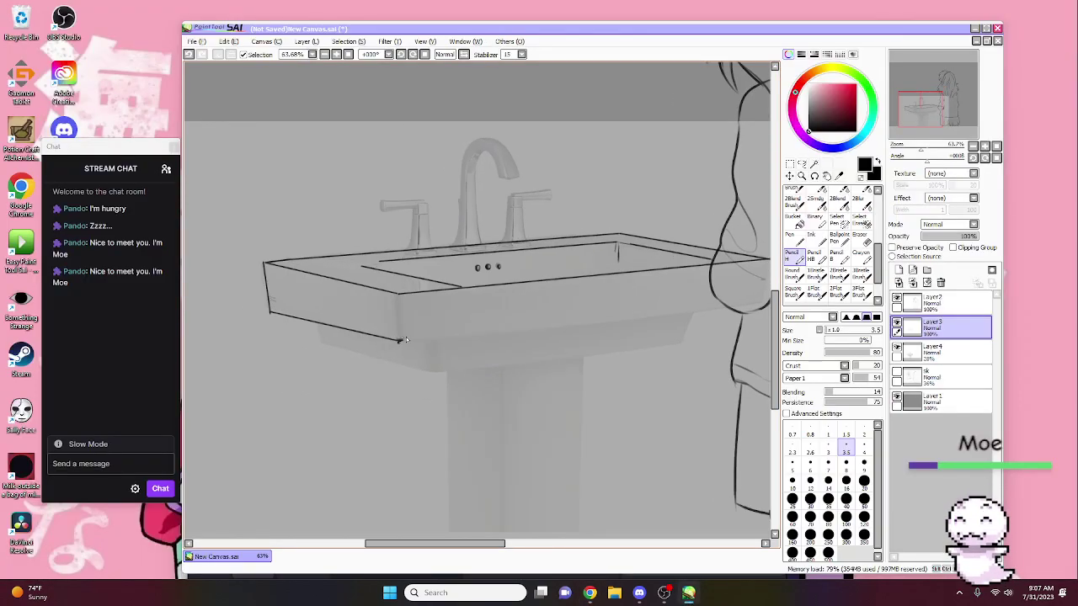
left_click(742, 308, "shift")
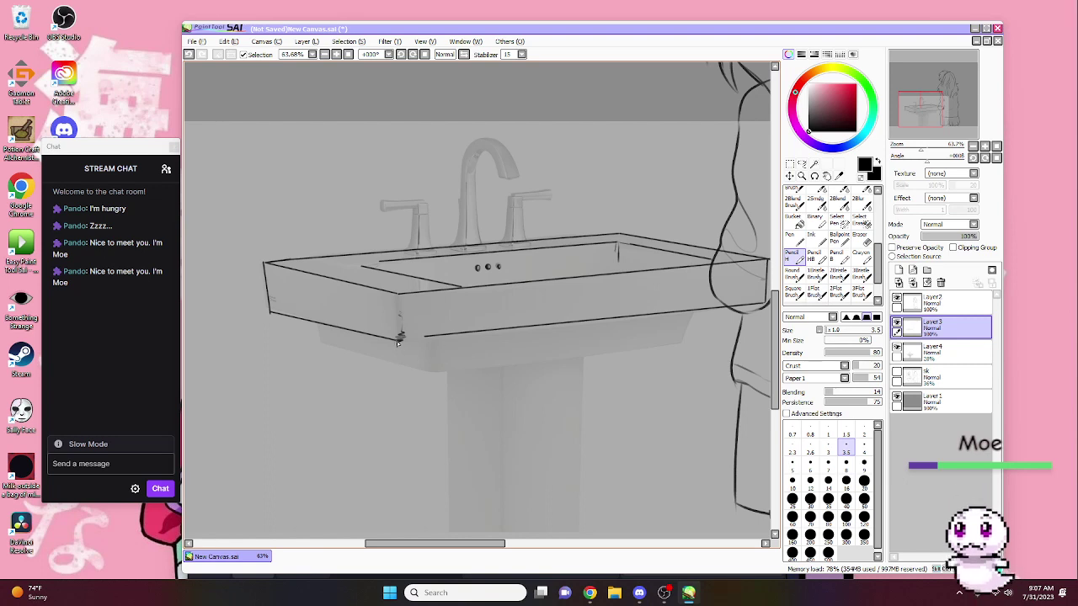
scroll(315, 301, "down", 1)
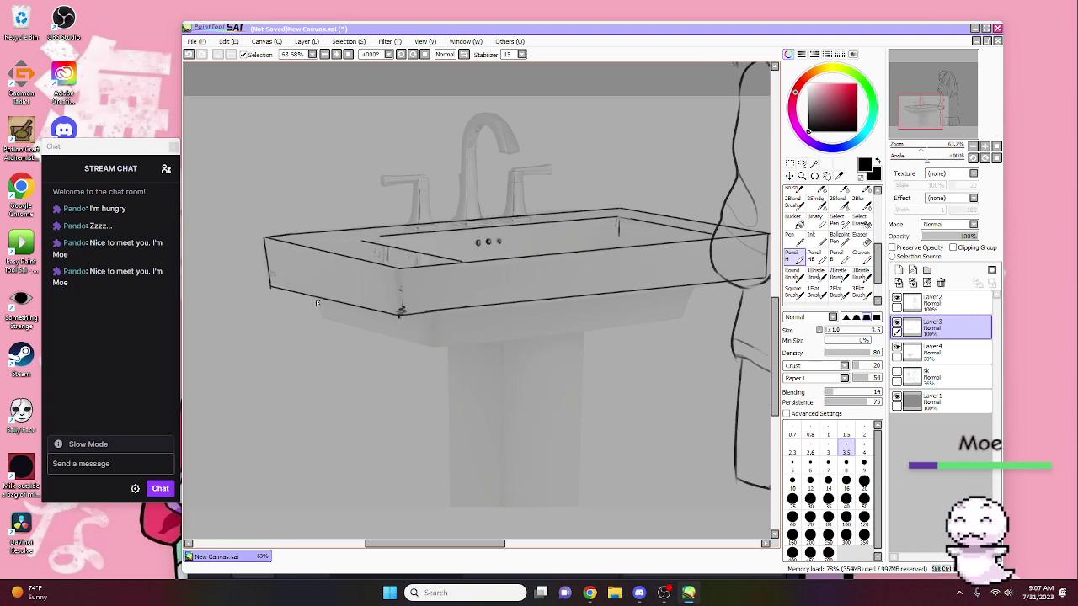
Step: Trace the tapered underside of the sink with straight black lines over the reference photo
left_click(683, 320, "shift")
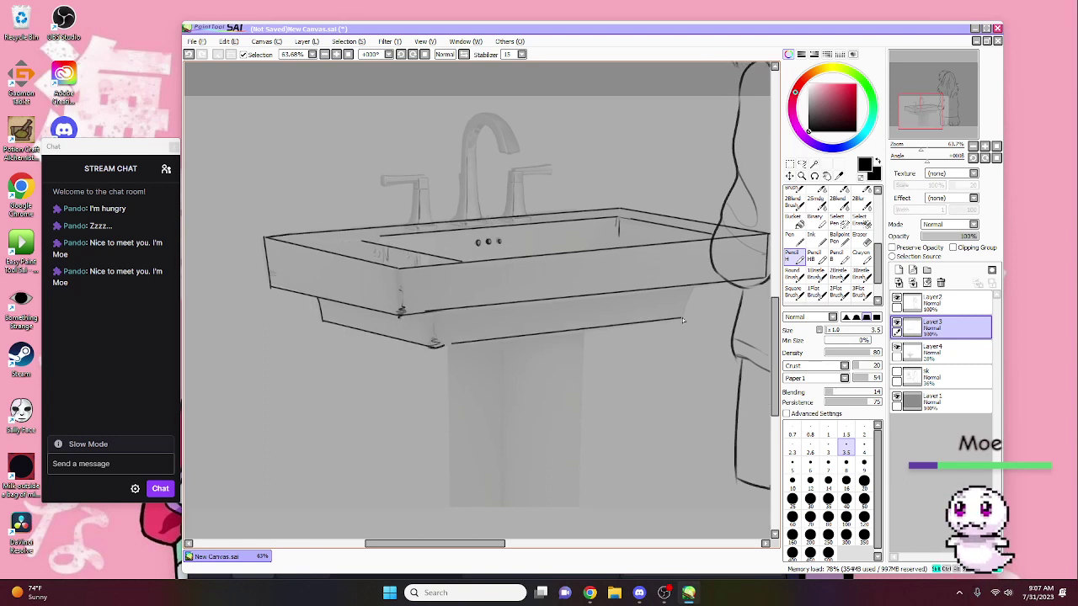
scroll(484, 331, "down", 1)
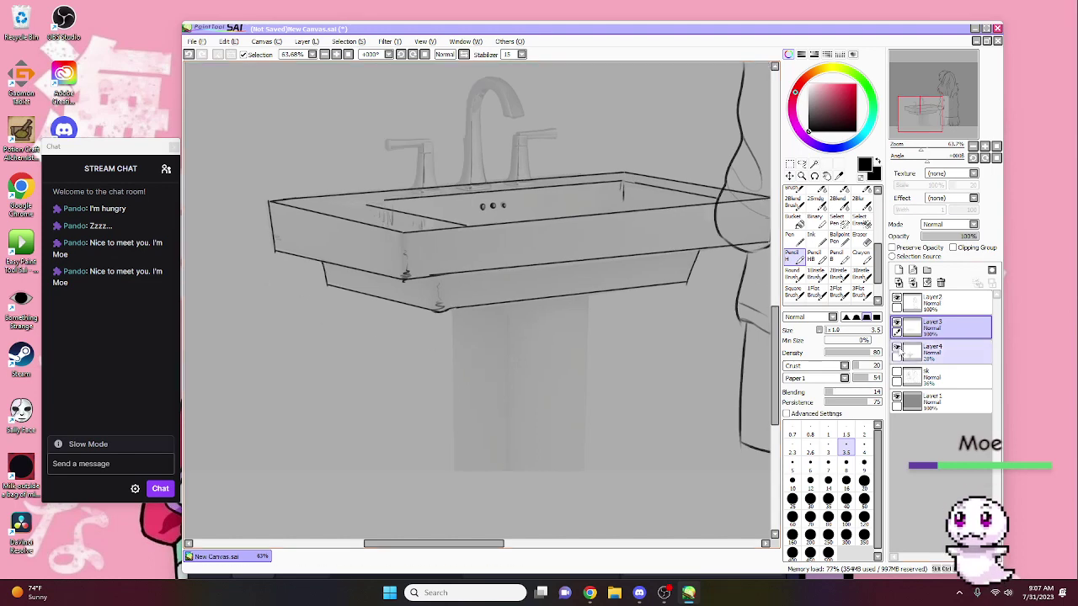
left_click(897, 348)
left_click(897, 348)
Step: Trace the left faucet handle and its flared base with the size 3.5 pencil, cleaning up the base with the size 25 eraser
scroll(602, 329, "up", 5)
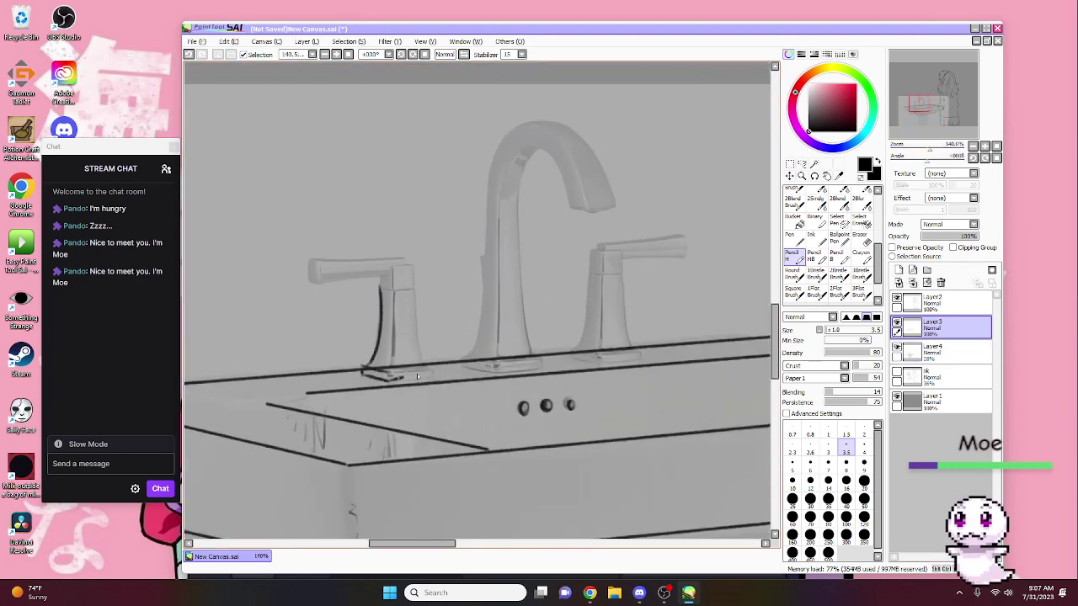
left_click_drag(383, 288, 418, 291)
key("e")
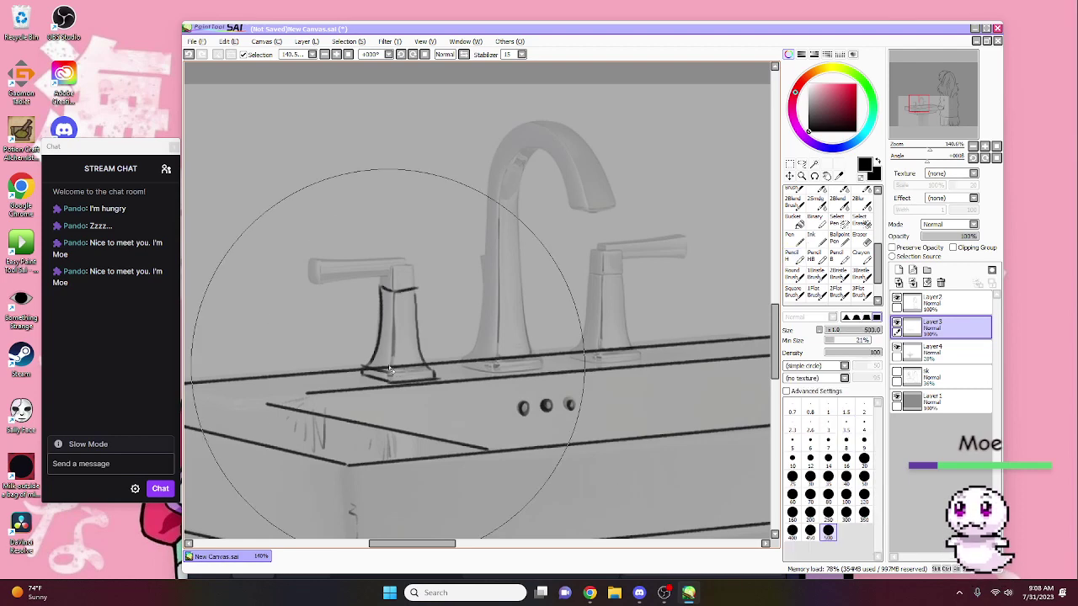
left_click(791, 477)
mouse_move(396, 370)
left_mouse_down()
mouse_move(364, 369)
mouse_move(412, 370)
left_mouse_up()
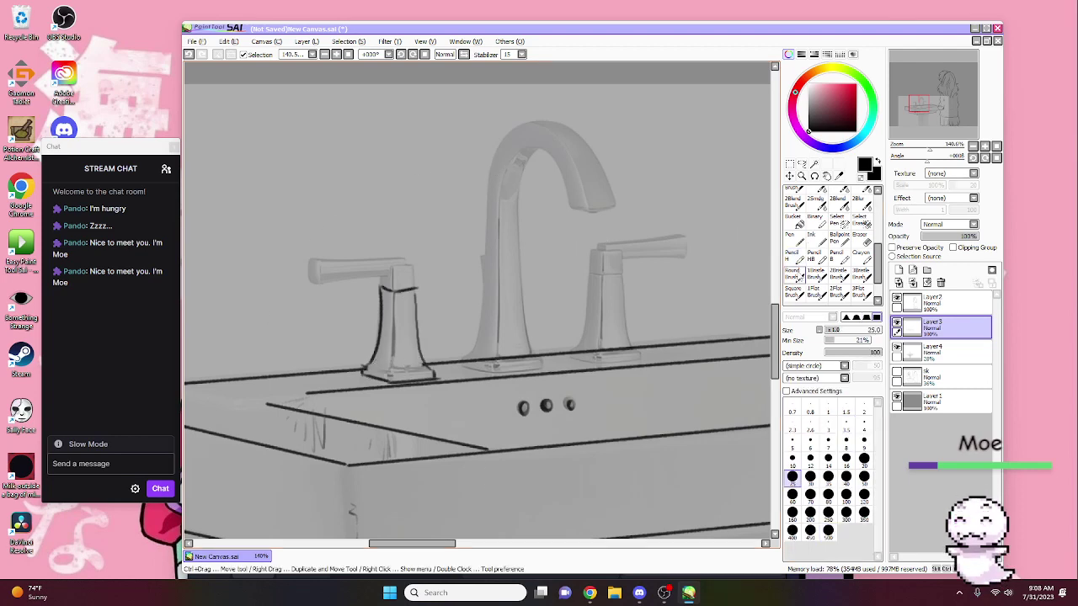
key("n")
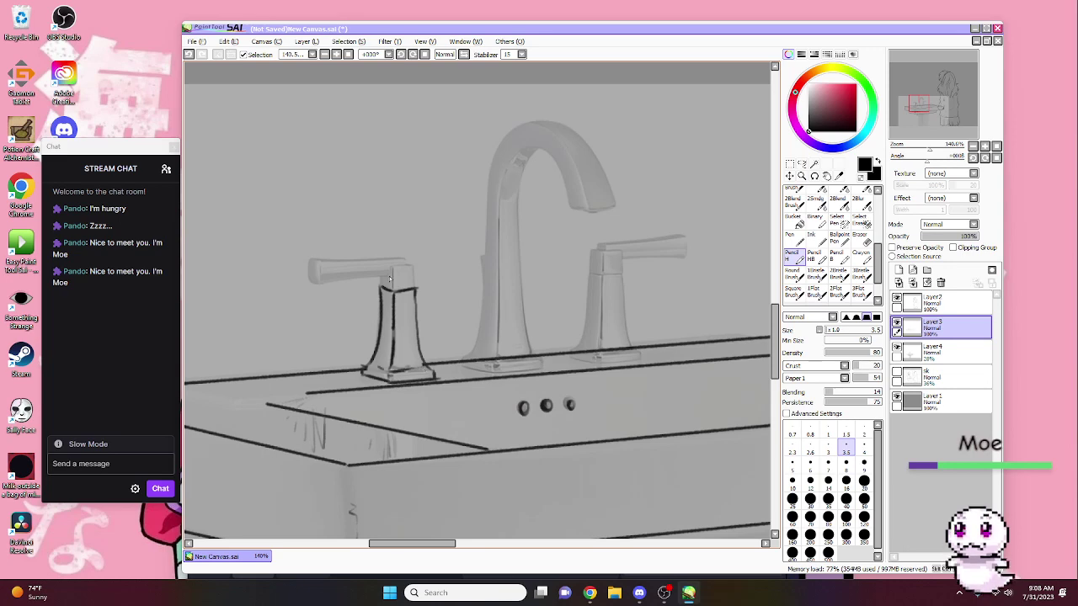
left_click_drag(402, 258, 310, 260)
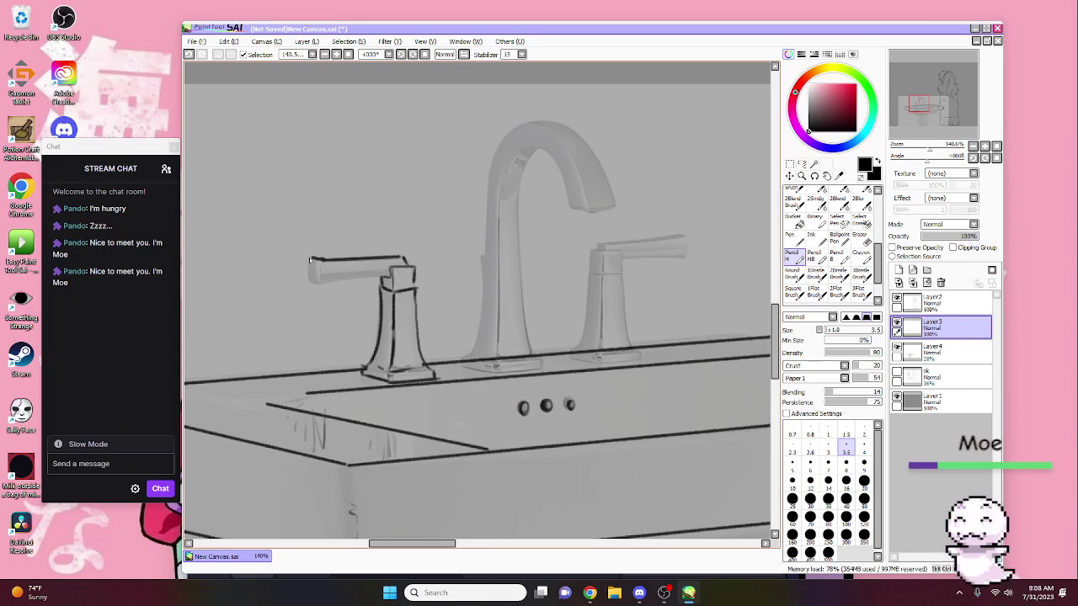
left_click_drag(466, 243, 413, 239)
Step: Erase the sink rim line where it crosses the bases of the spout and faucet handles
key("e")
left_click_drag(408, 360, 476, 355)
left_click_drag(547, 352, 522, 352)
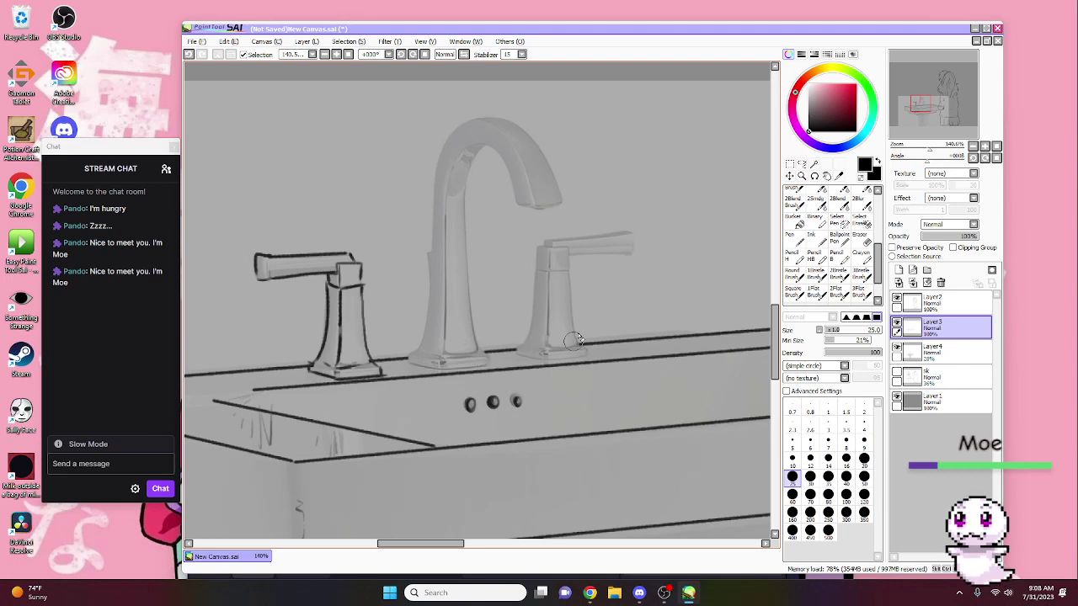
Step: Trace the curved faucet spout and the right handle with the size 3.5 pencil, redoing the spout's inner line
key("n")
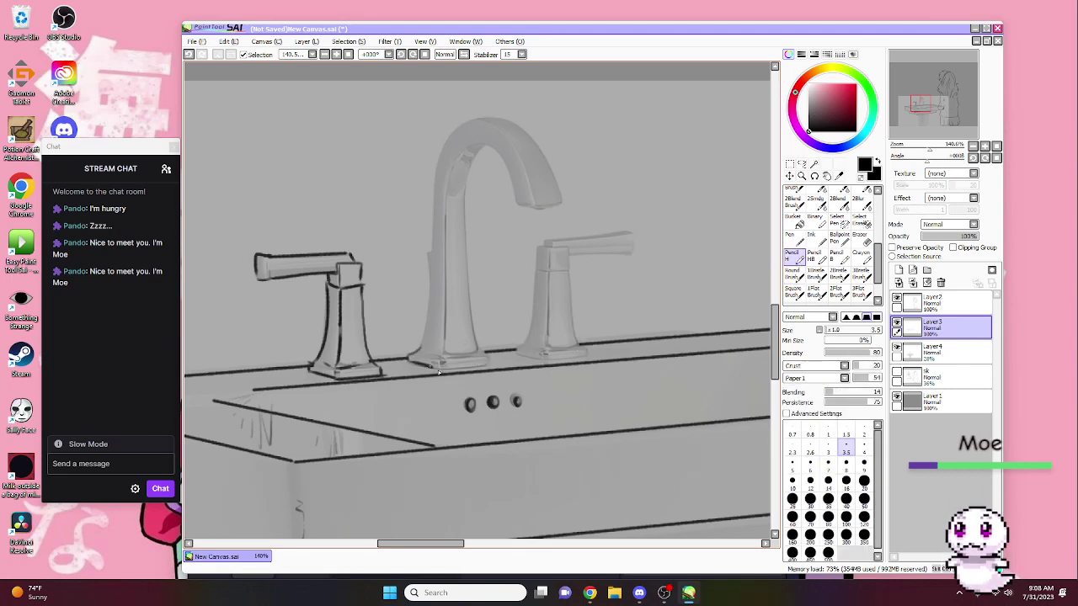
left_click_drag(437, 266, 423, 348)
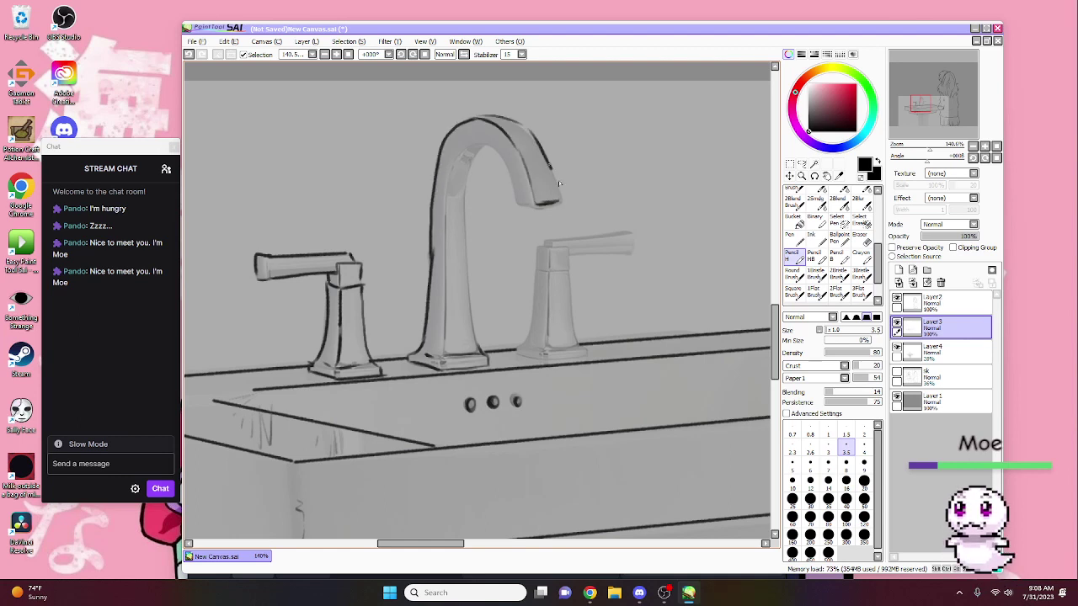
left_click_drag(517, 125, 559, 200)
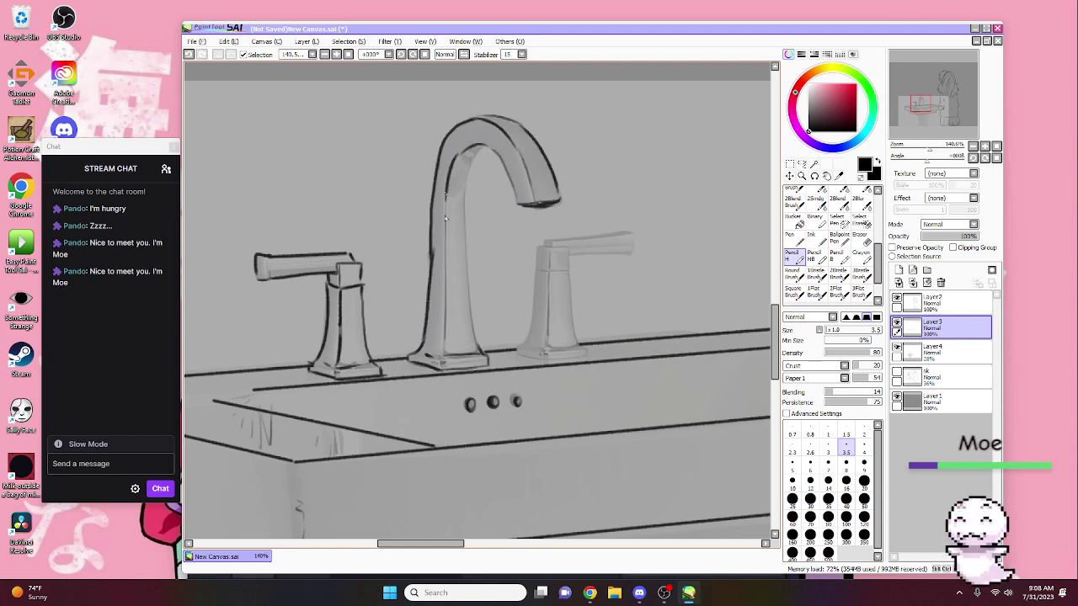
key("ctrl+z")
mouse_move(483, 150)
left_mouse_down()
mouse_move(466, 237)
mouse_move(473, 338)
left_mouse_up()
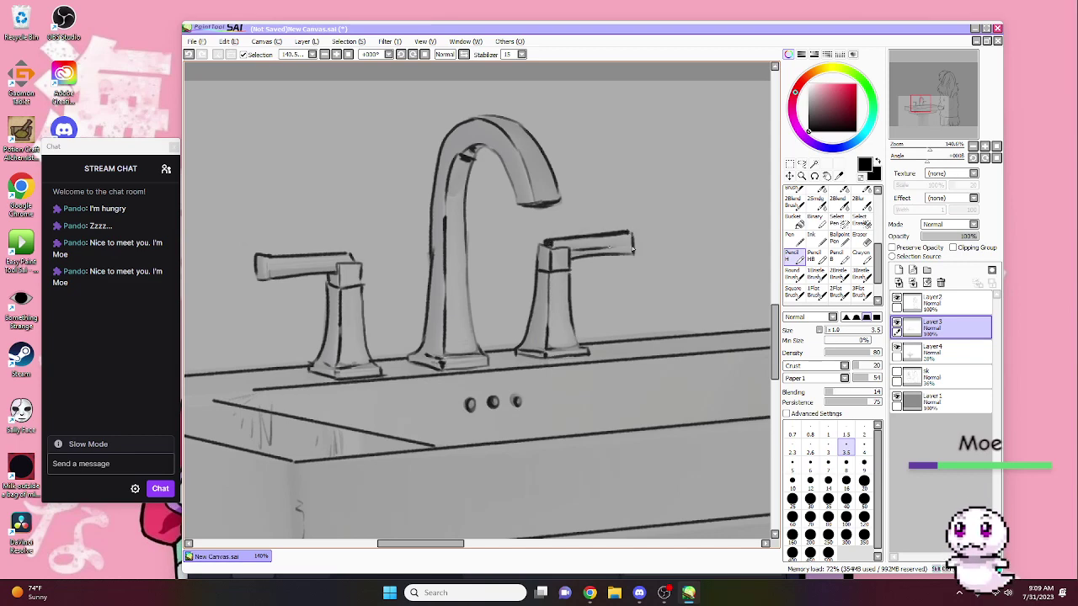
Step: Hide the reference photo layer and touch up the line art of the right faucet handle
left_click(897, 348)
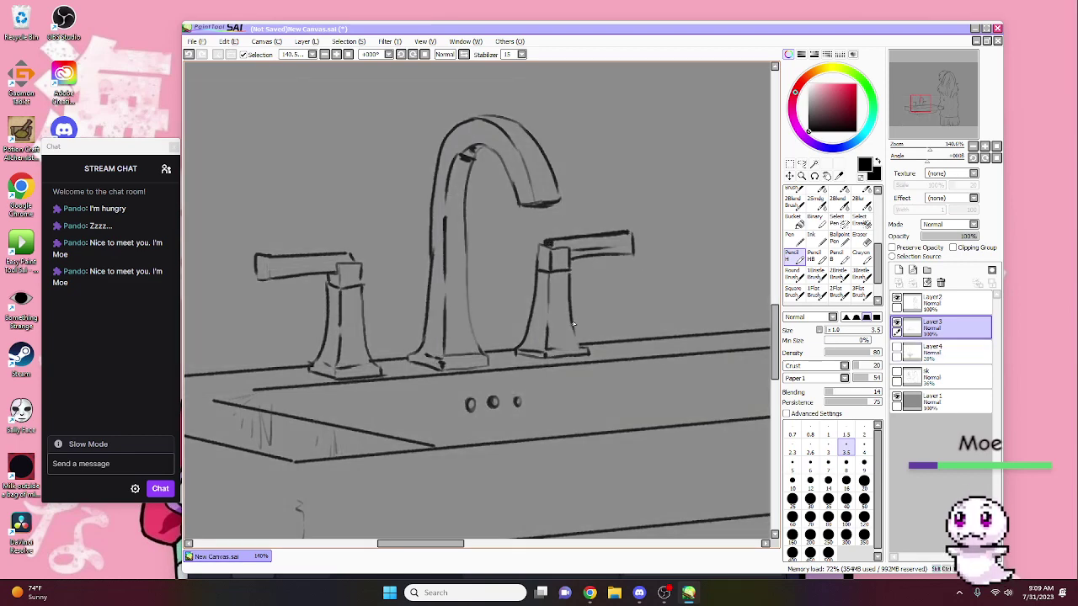
mouse_move(352, 268)
left_mouse_down()
mouse_move(503, 144)
mouse_move(623, 231)
mouse_move(553, 248)
mouse_move(584, 283)
left_mouse_up()
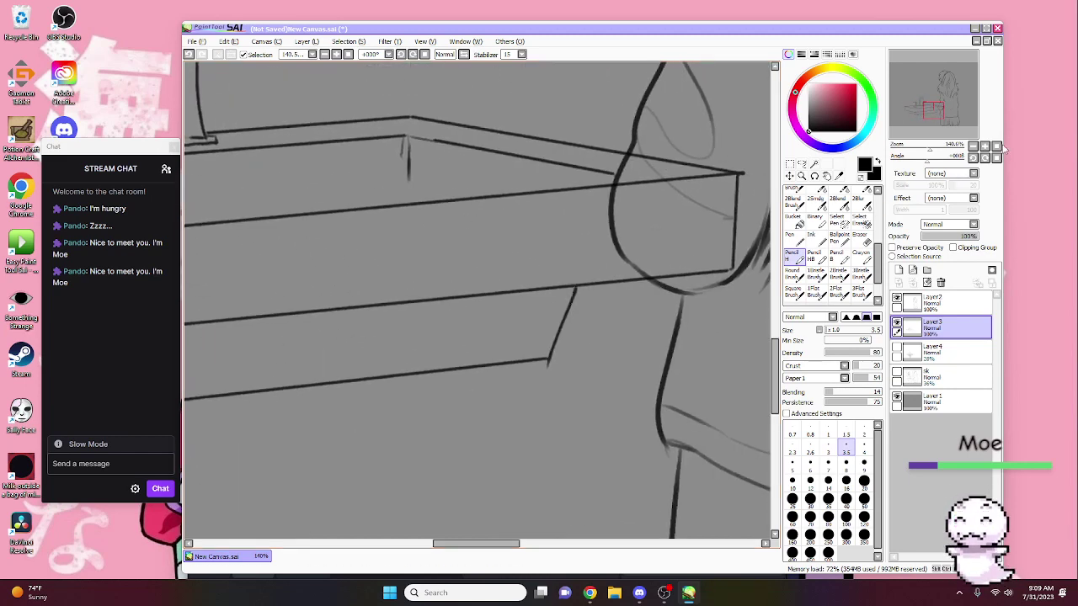
scroll(565, 246, "down", 3)
scroll(565, 246, "up", 5)
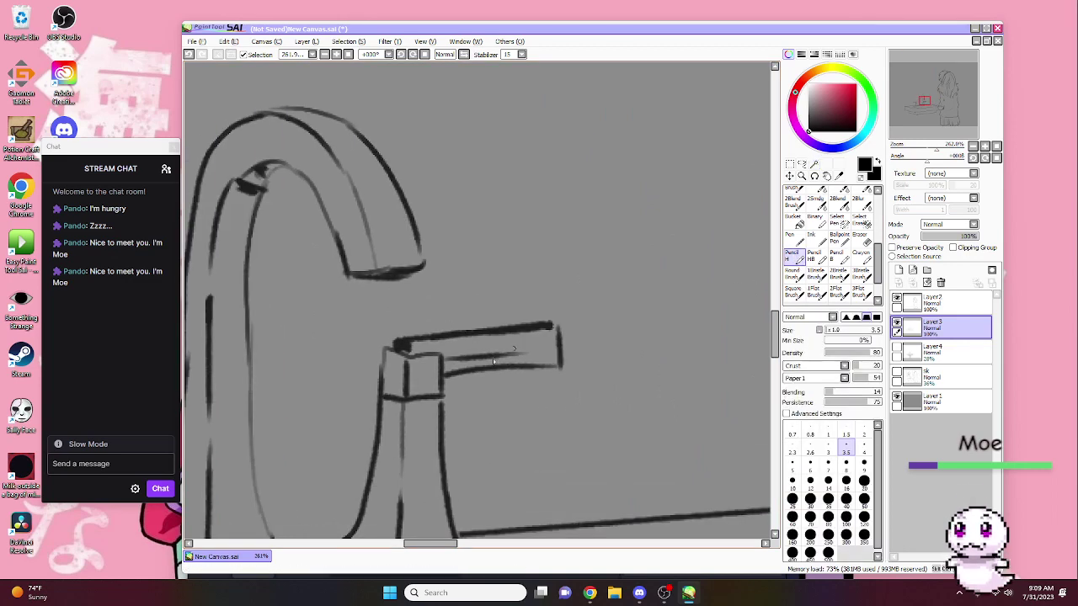
Step: Select the whole sink and faucet shape and fill it light grey on a new layer beneath the lines using size 500 Ink
scroll(519, 368, "down", 10)
left_click(814, 164)
left_click(558, 233)
left_click(421, 371)
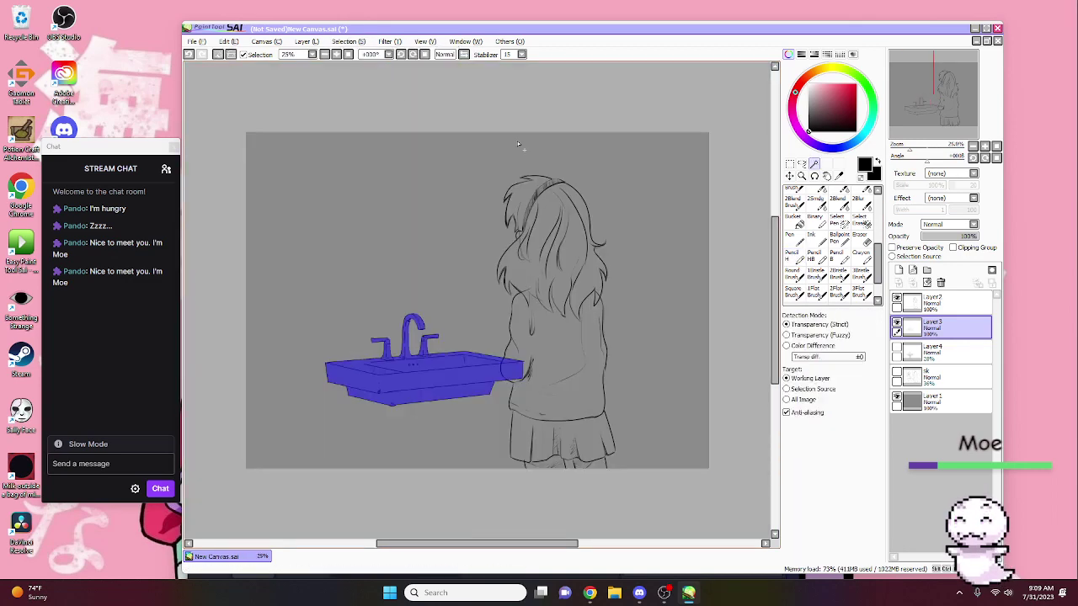
left_click(935, 350)
left_click(899, 270)
key("x")
left_click(814, 241)
left_click(829, 530)
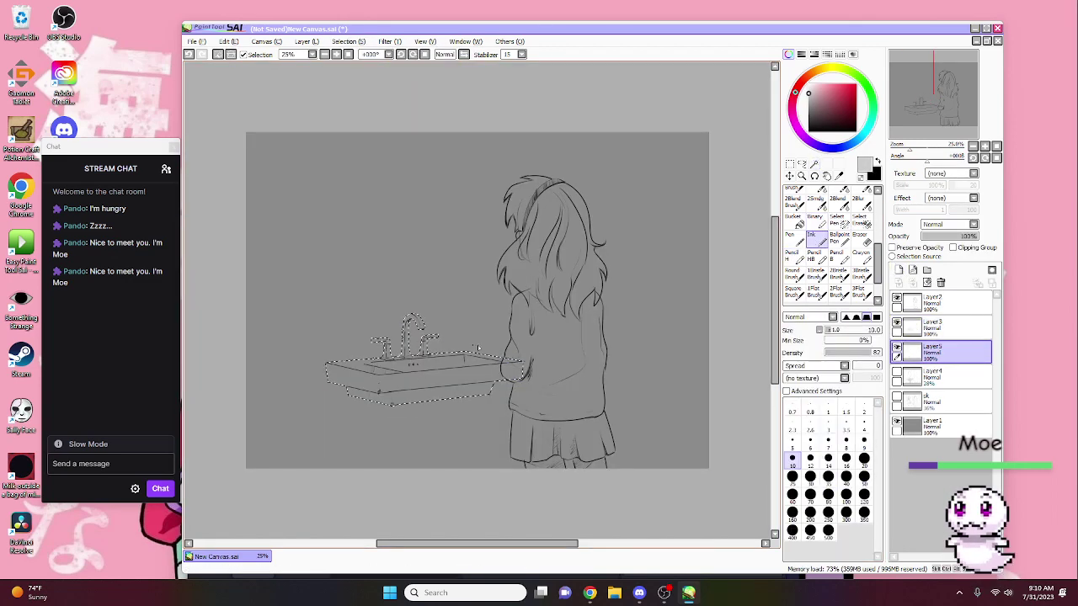
left_click_drag(396, 337, 430, 406)
Step: Select the girl's silhouette by inverting the background selection and fill it dark grey on a new layer below her line art
left_click(935, 303)
left_click(814, 163)
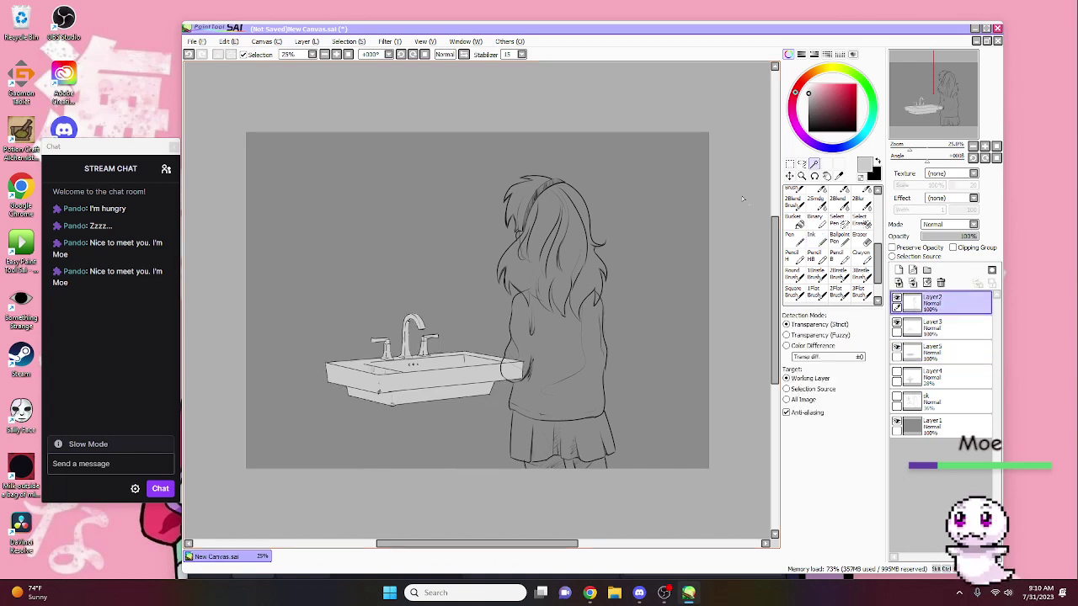
left_click(292, 118)
key("ctrl+i")
left_click(935, 324)
left_click(899, 269)
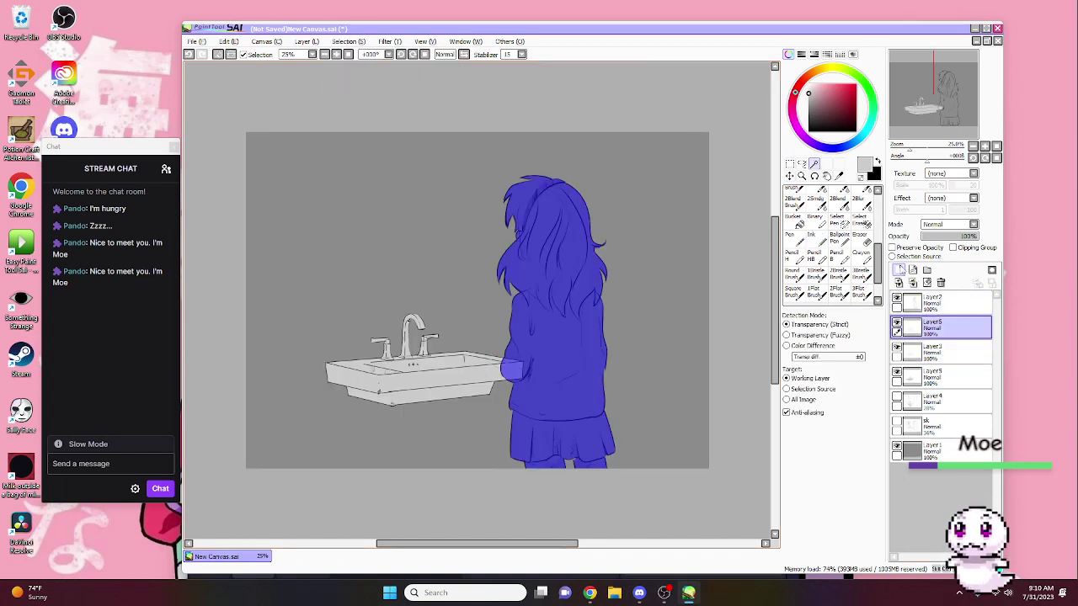
left_click(813, 241)
left_click(807, 111)
mouse_move(539, 194)
left_mouse_down()
mouse_move(547, 269)
mouse_move(638, 452)
left_mouse_up()
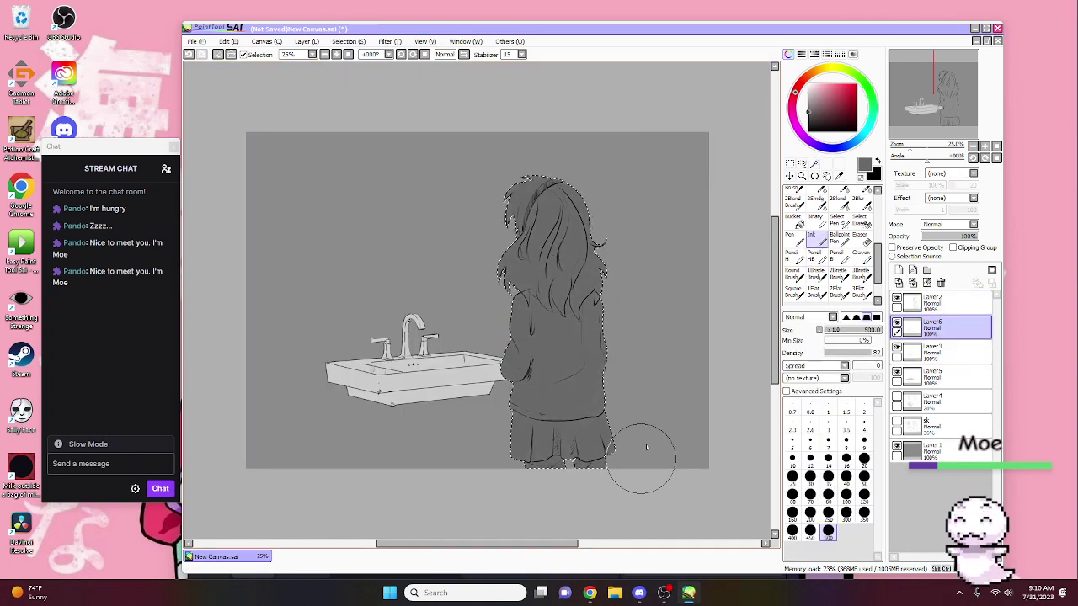
Step: Deselect, show the rough sketch, and trace the mirror frame on Layer3 with straight black lines using the size 5 pencil
left_click(897, 425)
key("ctrl+d")
left_click(897, 350)
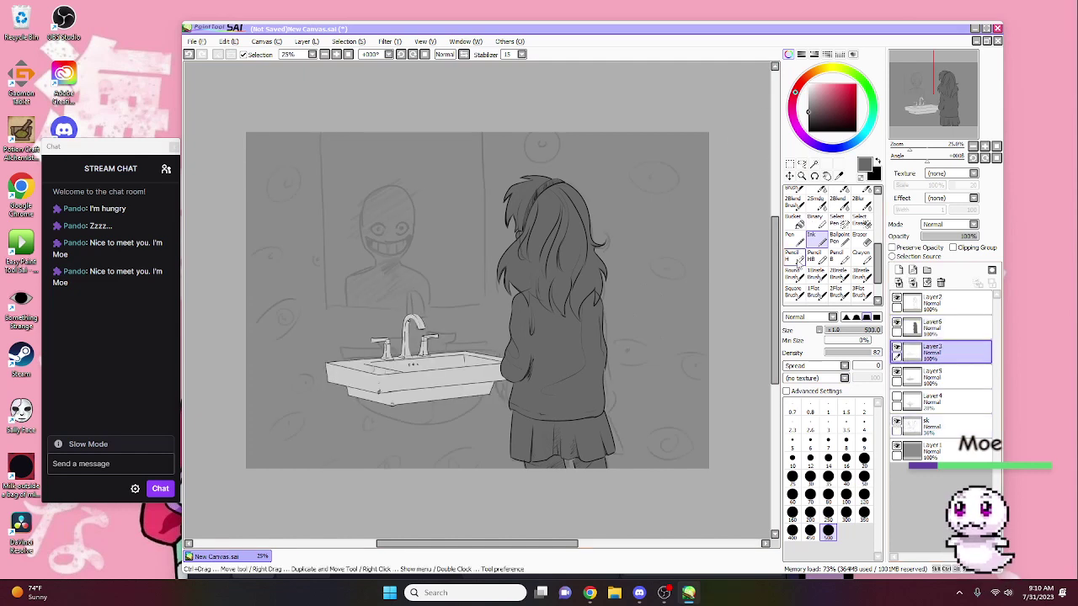
left_click(793, 256)
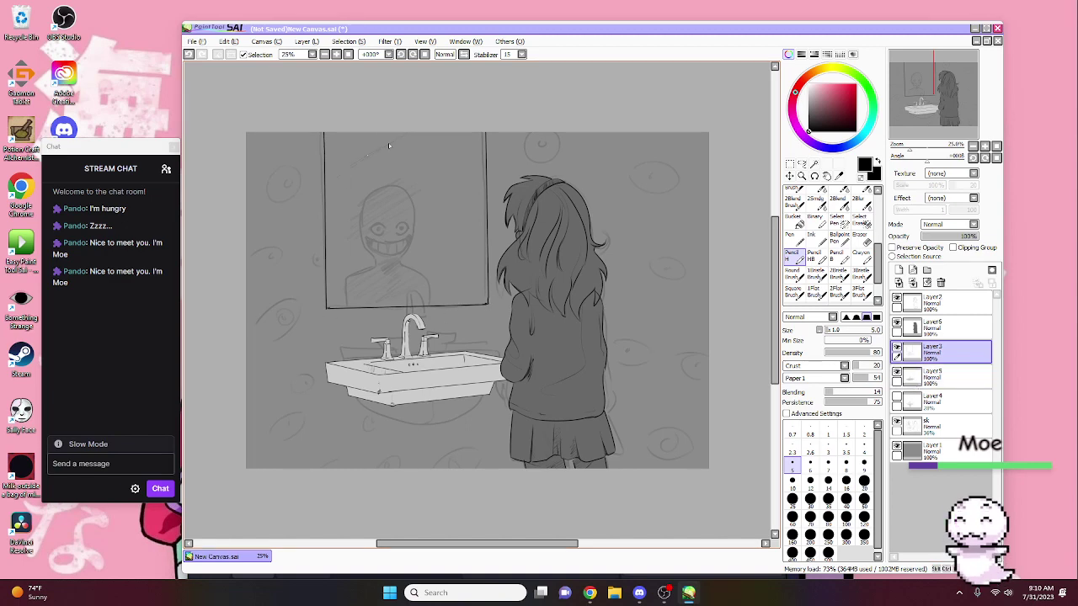
key("e")
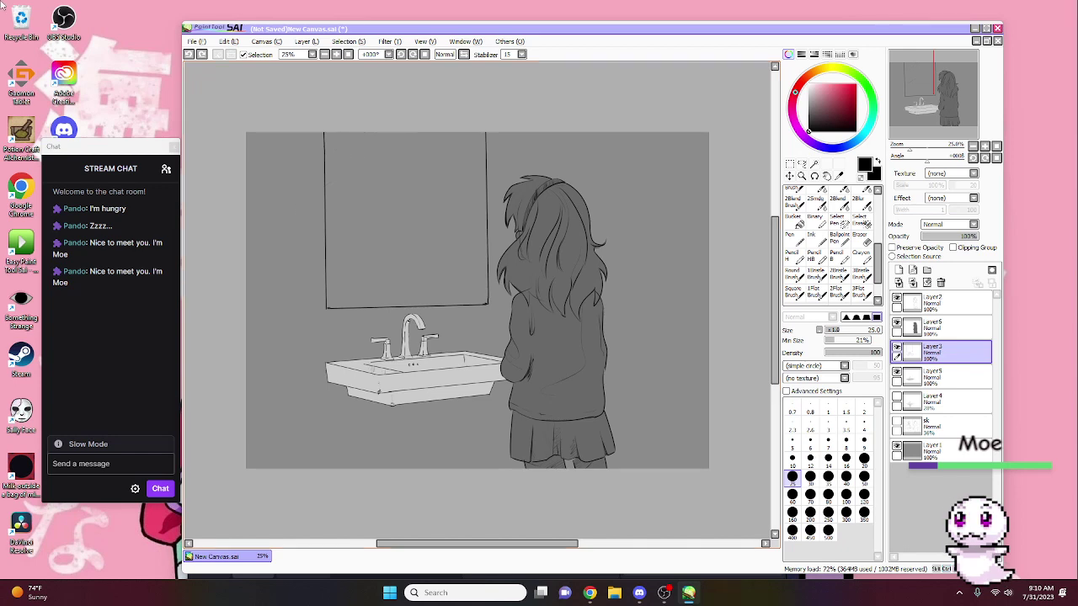
Step: Transform the mirror outline to make it narrower, bringing its right edge away from the girl
key("ctrl+t")
left_click_drag(543, 328, 476, 299)
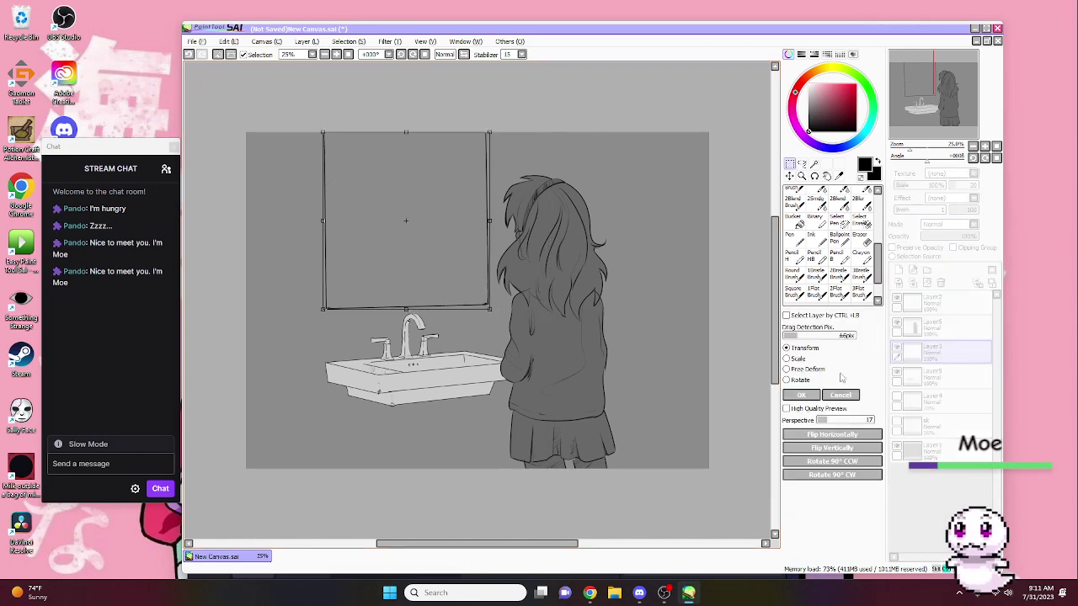
left_click_drag(543, 132, 479, 128)
left_click(800, 396)
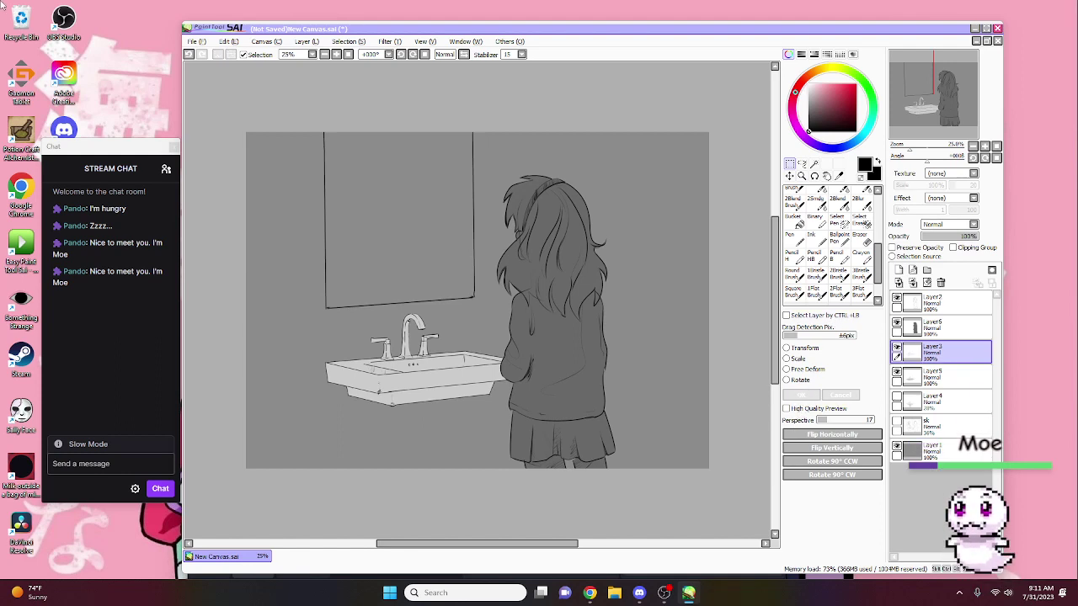
Step: Select the inside of the mirror, fill it light grey on a new layer with size 500 Ink, and deselect
left_click(814, 163)
left_click(420, 229)
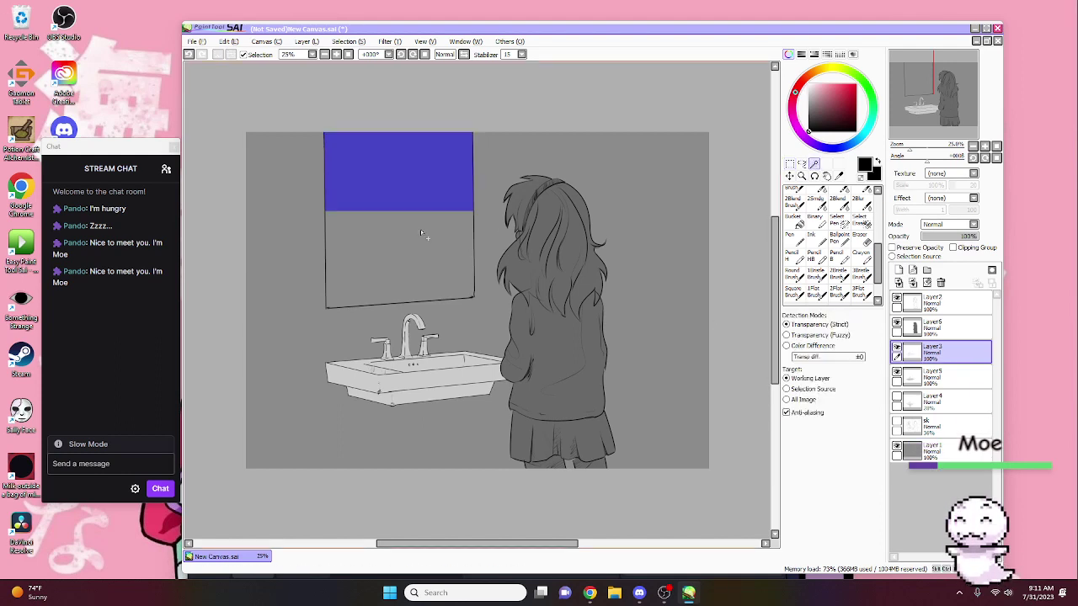
left_click(958, 381)
left_click(899, 270)
left_click(816, 240)
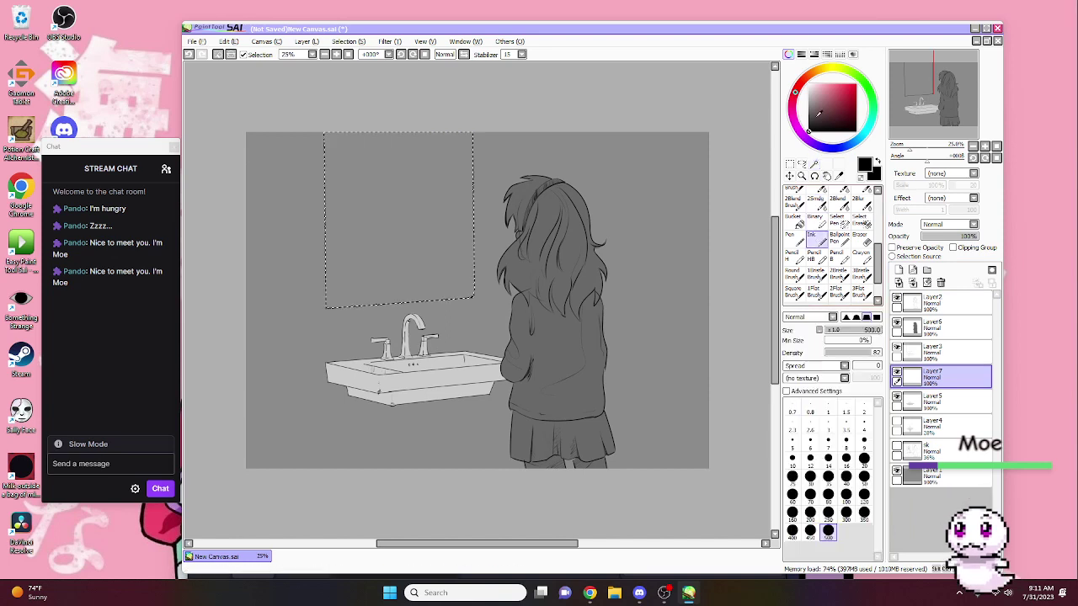
key("x")
left_click_drag(471, 303, 316, 172)
key("ctrl+d")
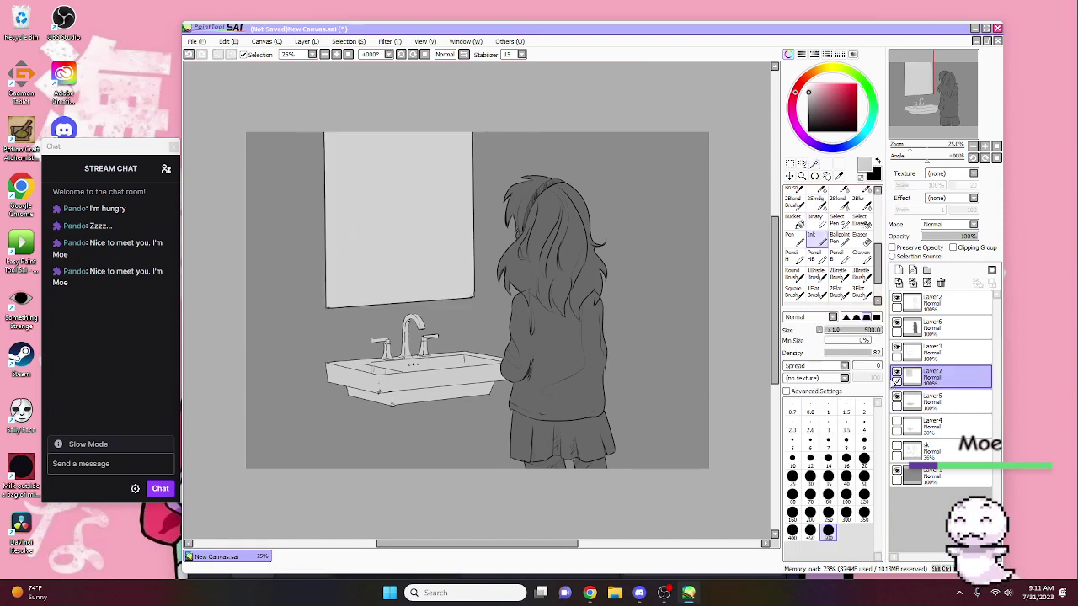
Step: Shade the mirror's opposite corners darker grey with opacity preserved, and blend the diagonal edges with the blend brush at sizes 100 and 300
mouse_move(396, 93)
left_mouse_down()
mouse_move(357, 182)
mouse_move(505, 278)
left_mouse_up()
left_click(839, 202)
left_click(845, 538)
mouse_move(472, 206)
left_mouse_down()
mouse_move(381, 252)
mouse_move(437, 210)
left_mouse_up()
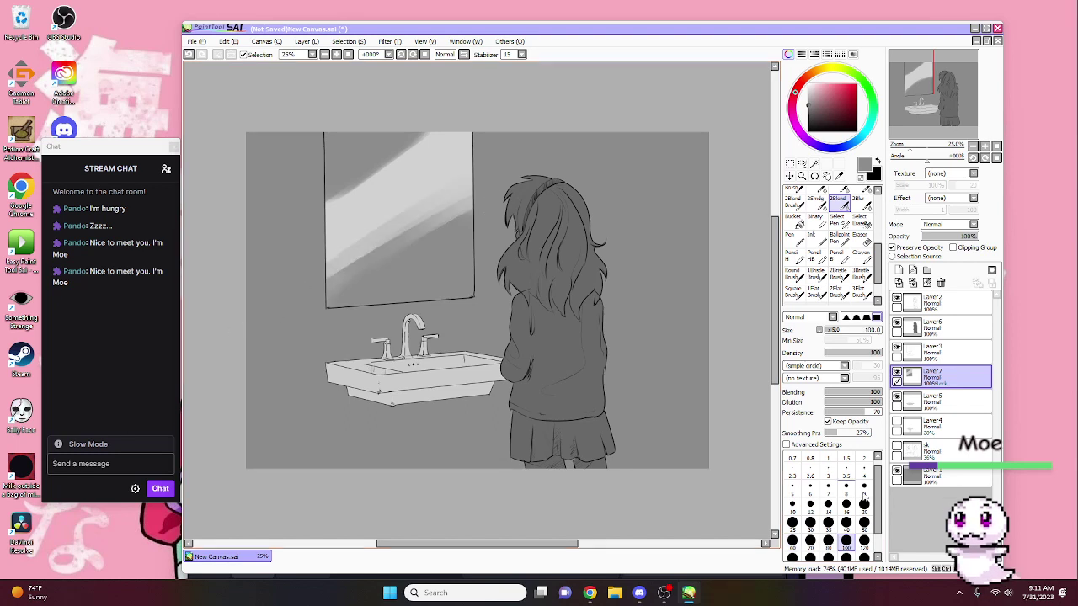
left_click(845, 556)
mouse_move(354, 185)
left_mouse_down()
mouse_move(455, 244)
mouse_move(540, 75)
left_mouse_up()
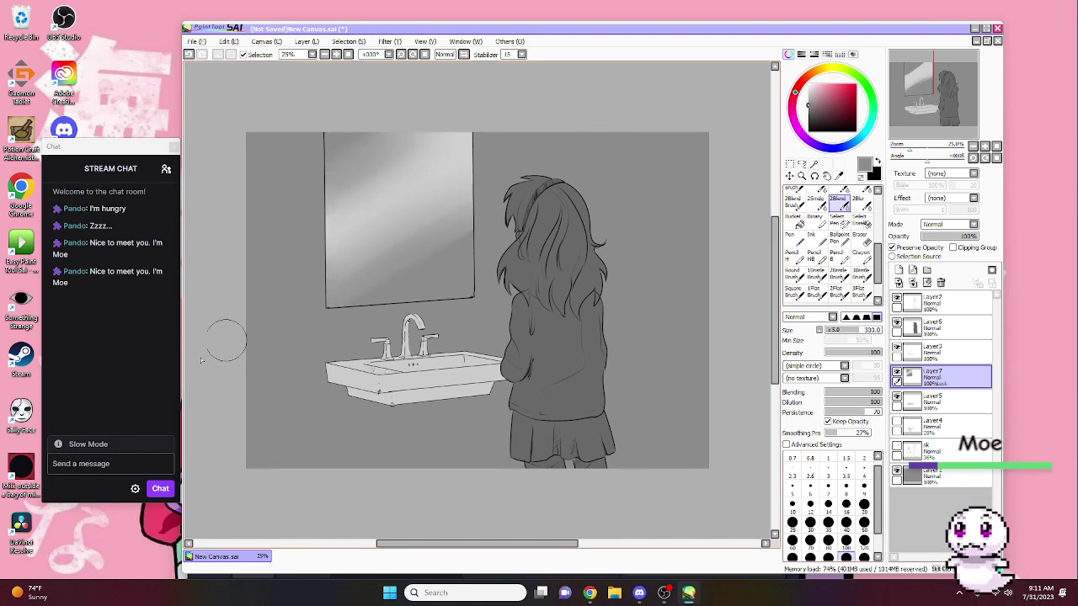
Step: Paint a diagonal white reflection across the mirror and soften it with the size 300 blend brush
left_click(809, 85)
left_click(806, 238)
mouse_move(459, 161)
left_mouse_down()
mouse_move(333, 257)
mouse_move(286, 268)
left_mouse_up()
left_click(839, 202)
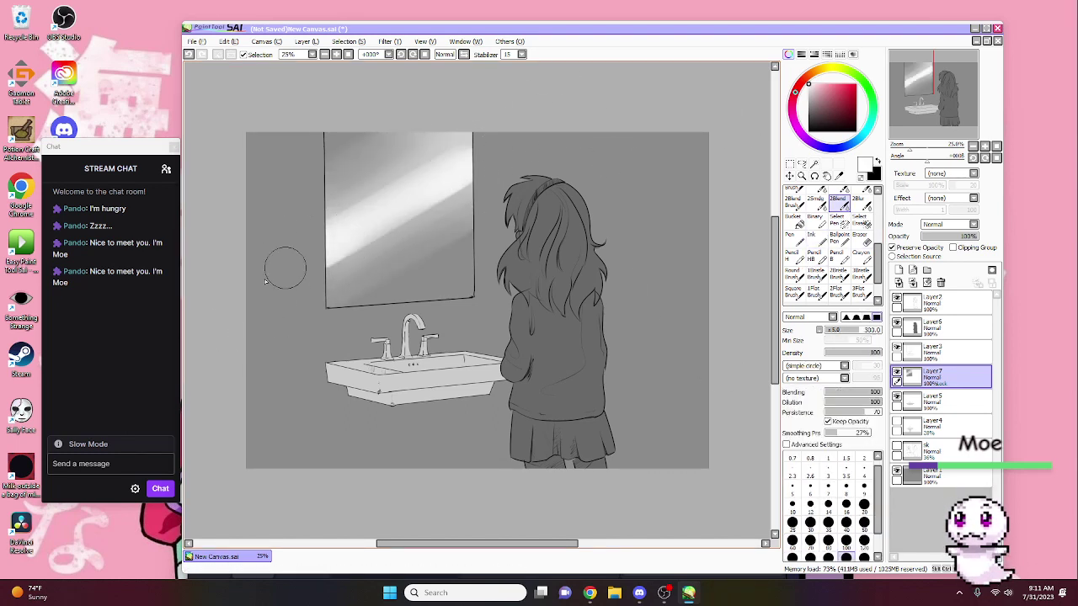
left_click_drag(506, 172, 336, 278)
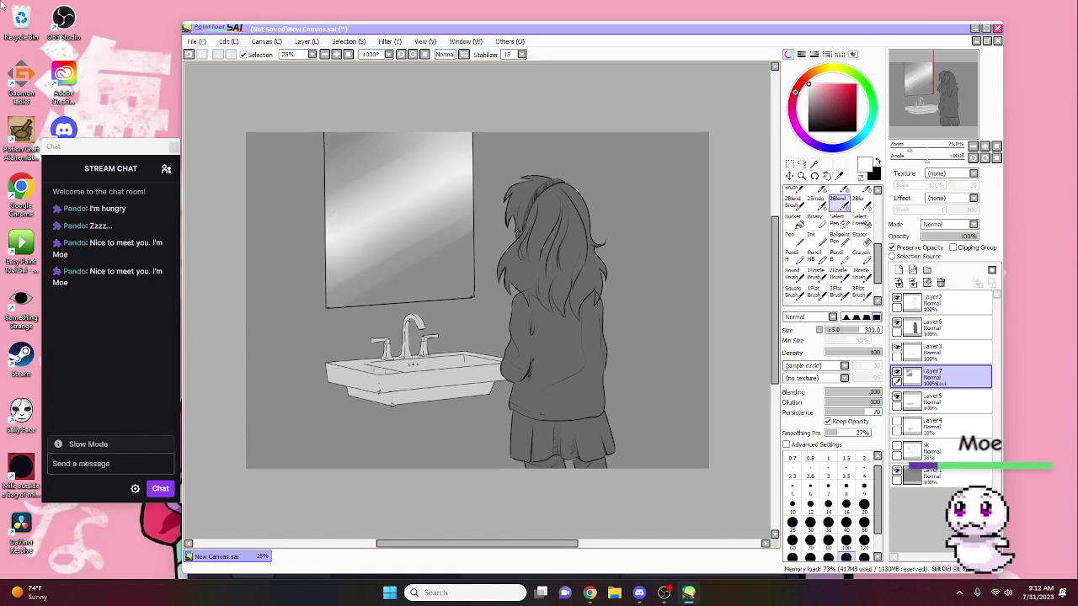
Step: On a new layer clipped to the mirror fill, outline a figure's head, neck and shoulders in black with the size 14 Pencil H
left_click(898, 271)
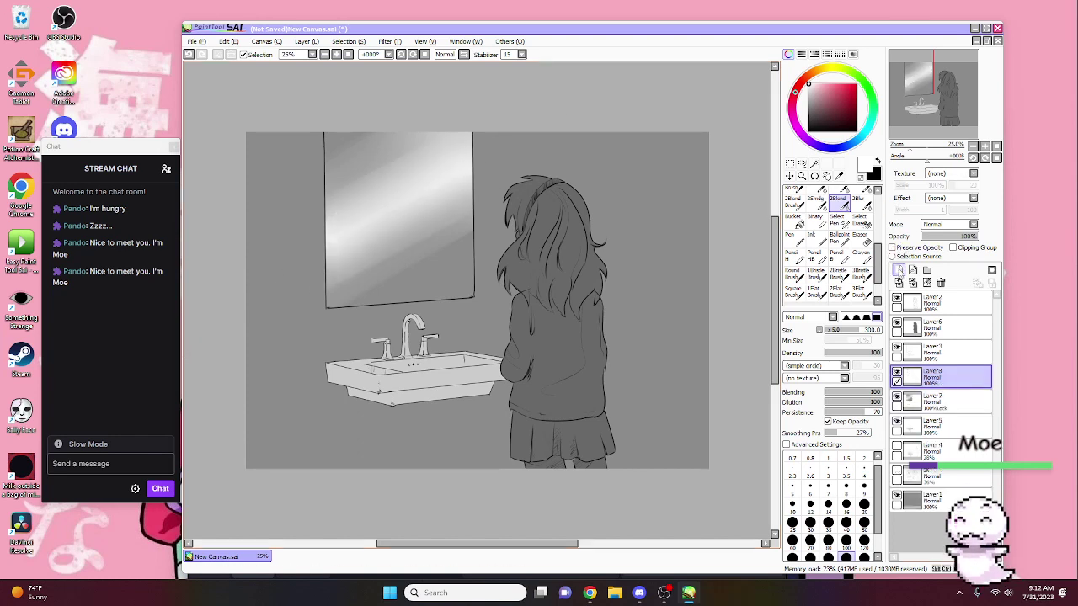
left_click(897, 472)
left_click(872, 177)
left_click(793, 253)
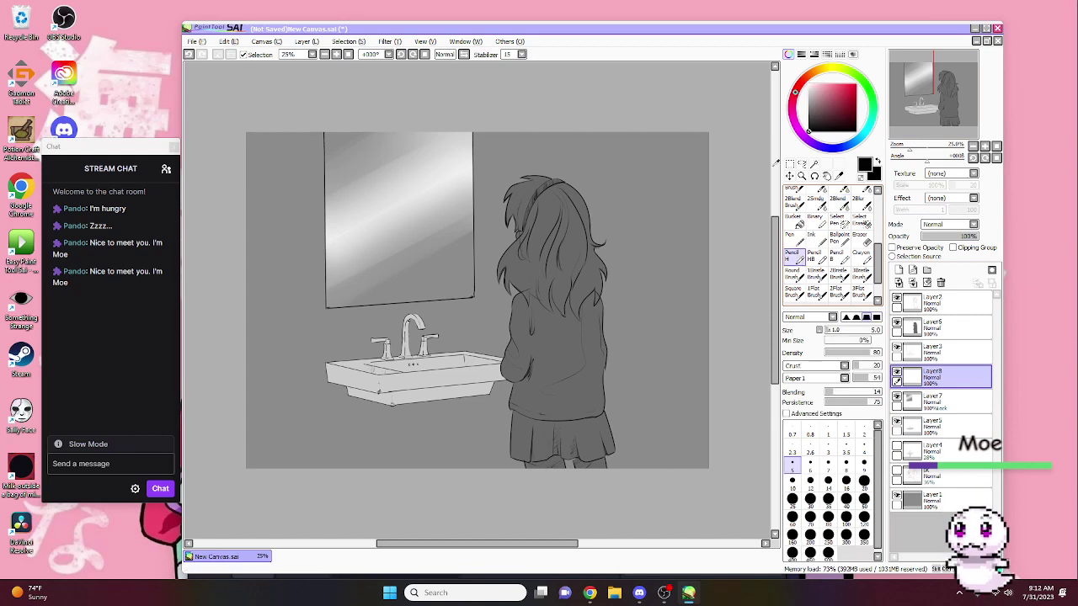
scroll(341, 194, "up", 3)
left_click_drag(645, 379, 648, 387)
left_click(792, 500)
mouse_move(404, 286)
left_mouse_down()
mouse_move(419, 179)
mouse_move(505, 283)
left_mouse_up()
key("ctrl+z")
left_click(827, 480)
mouse_move(400, 227)
left_mouse_down()
mouse_move(501, 261)
mouse_move(492, 257)
left_mouse_up()
key("ctrl+z")
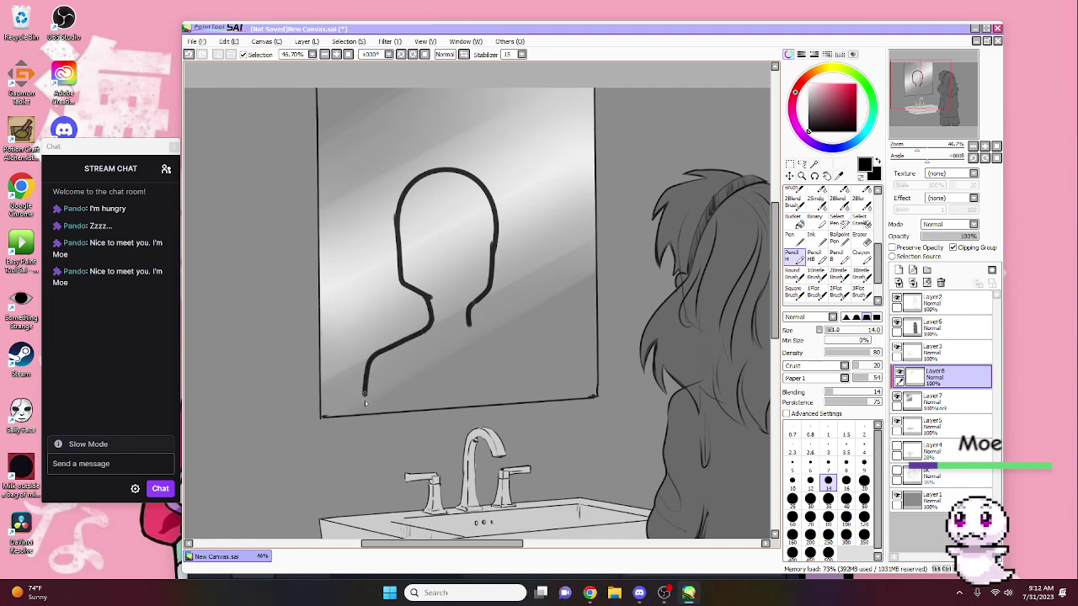
Step: Fill the mirror figure's silhouette black with the size 80 Pencil H and apply the Noise2 texture to its layer
left_click(811, 237)
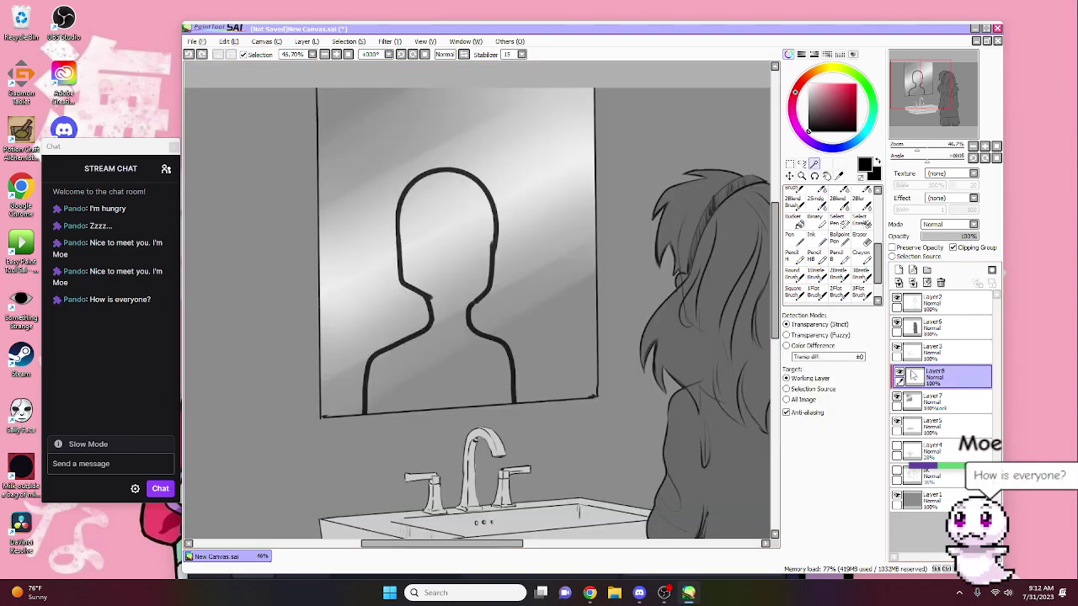
left_click(792, 253)
left_click(828, 517)
mouse_move(438, 353)
left_mouse_down()
mouse_move(378, 401)
mouse_move(391, 363)
mouse_move(404, 382)
mouse_move(460, 405)
mouse_move(493, 397)
mouse_move(492, 355)
mouse_move(468, 360)
mouse_move(446, 331)
mouse_move(441, 294)
mouse_move(464, 354)
mouse_move(458, 311)
mouse_move(476, 284)
mouse_move(482, 221)
mouse_move(454, 187)
mouse_move(414, 217)
mouse_move(416, 271)
mouse_move(427, 281)
mouse_move(451, 261)
mouse_move(433, 265)
mouse_move(438, 236)
left_mouse_up()
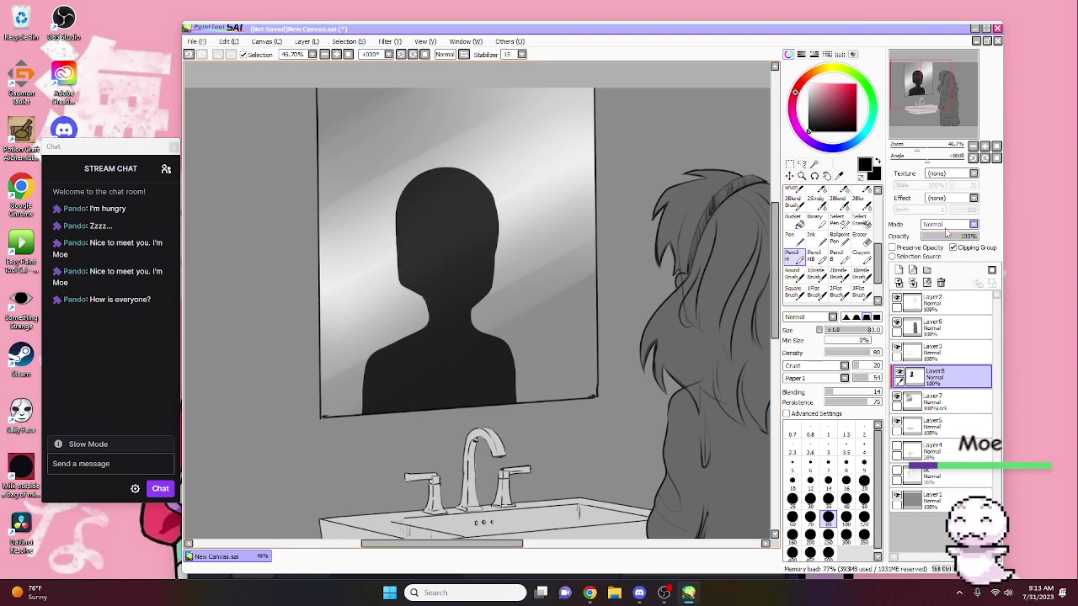
left_click(952, 173)
left_click(949, 349)
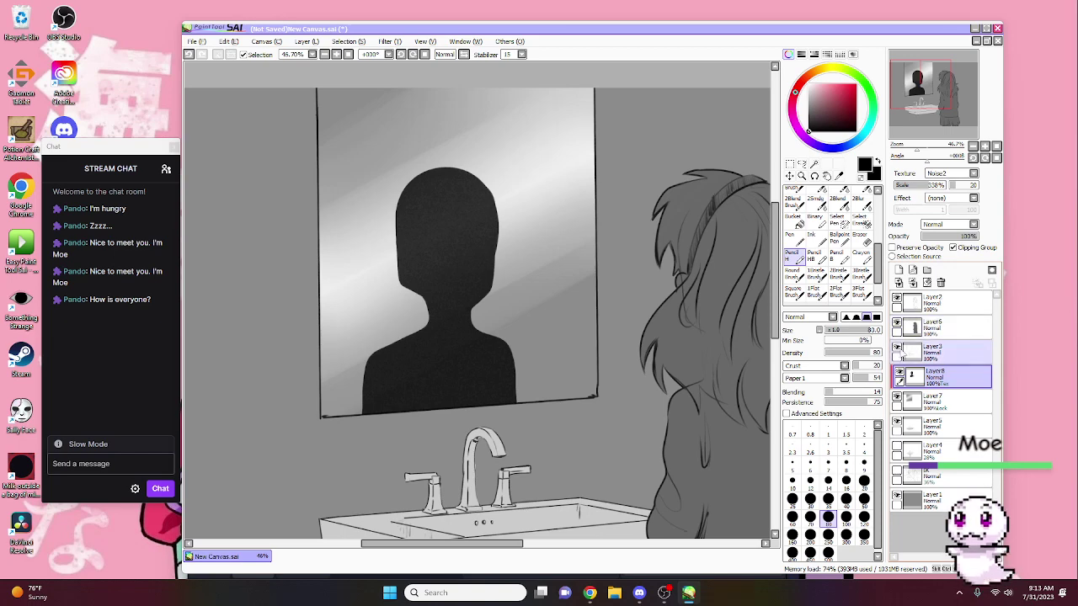
Step: Paint two white oval eyes on the dark figure's face with the size 10 Pencil H
key("x")
scroll(398, 198, "up", 3)
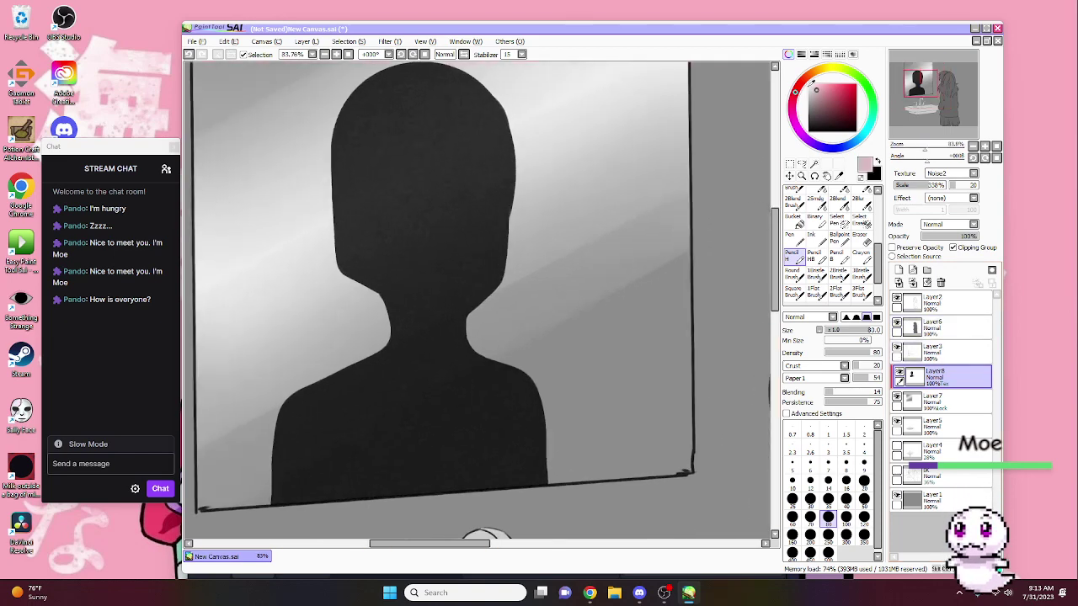
left_click(792, 480)
mouse_move(357, 206)
left_mouse_down()
mouse_move(414, 199)
mouse_move(362, 221)
mouse_move(395, 210)
mouse_move(372, 216)
left_mouse_up()
mouse_move(464, 209)
left_mouse_down()
mouse_move(503, 209)
mouse_move(457, 217)
mouse_move(478, 216)
left_mouse_up()
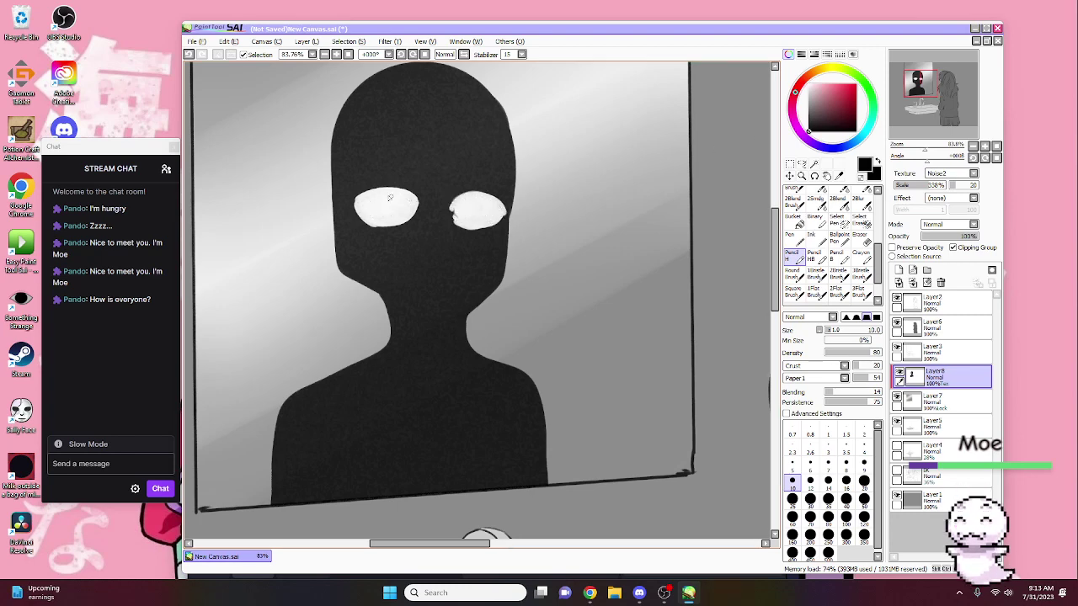
Step: Add black pupils, dark red irises and white highlights to the figure's eyes
key("ctrl+z")
left_click_drag(390, 197, 392, 205)
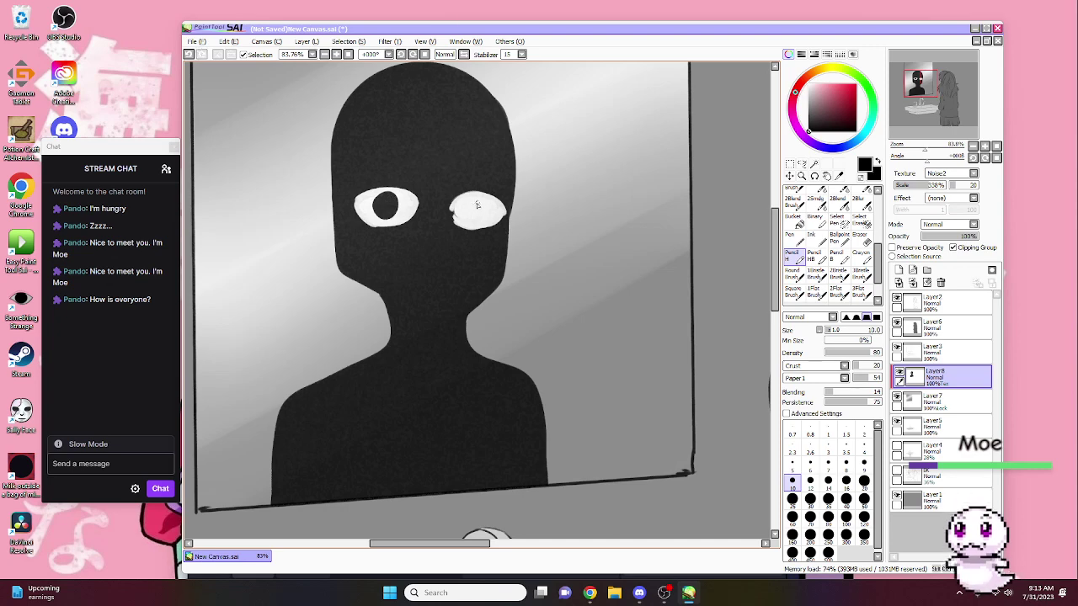
left_click_drag(476, 204, 474, 220)
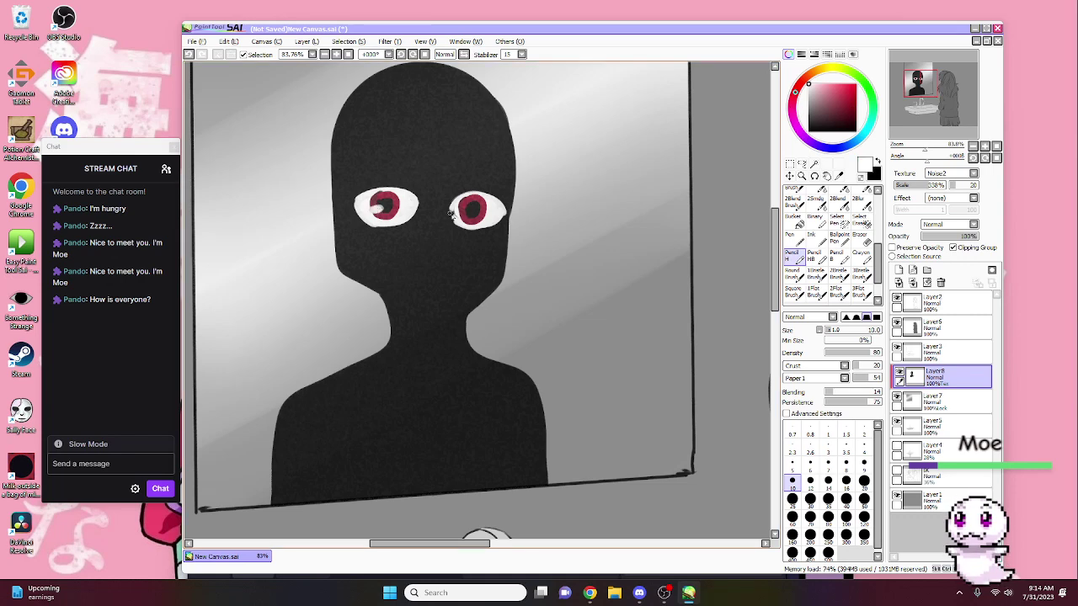
Step: Draw a wide grinning mouth in white below the figure's eyes and fill it in with a larger pencil
mouse_move(926, 151)
left_mouse_down()
mouse_move(905, 150)
mouse_move(930, 150)
left_mouse_up()
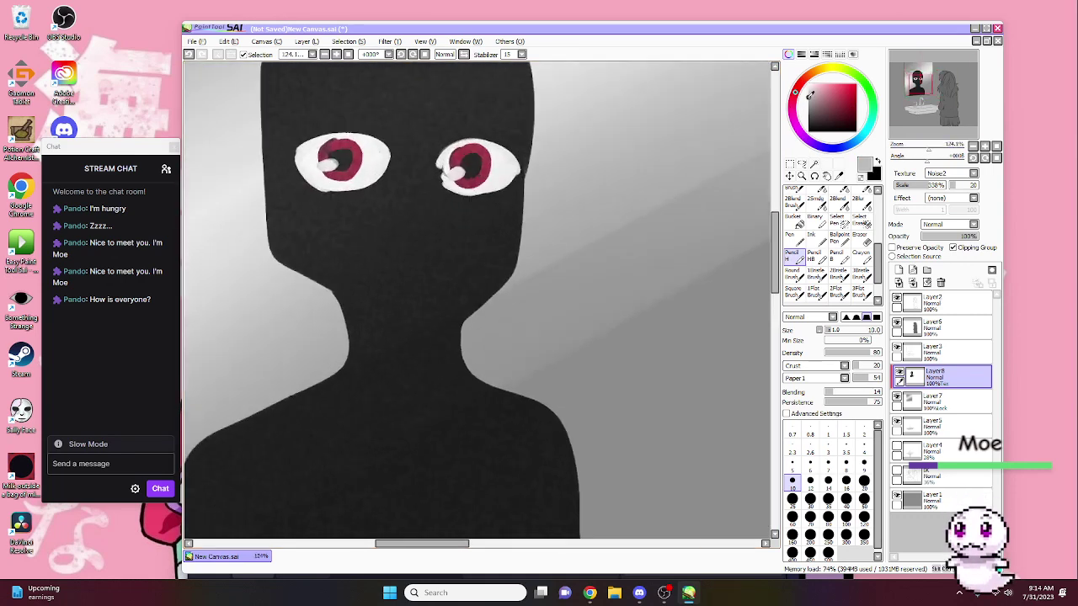
left_click_drag(415, 258, 512, 306)
mouse_move(378, 276)
left_mouse_down()
mouse_move(537, 301)
mouse_move(450, 273)
mouse_move(474, 339)
left_mouse_up()
key("ctrl+z")
mouse_move(449, 273)
left_mouse_down()
mouse_move(522, 275)
mouse_move(468, 339)
left_mouse_up()
mouse_move(399, 271)
left_mouse_down()
mouse_move(396, 299)
mouse_move(431, 310)
left_mouse_up()
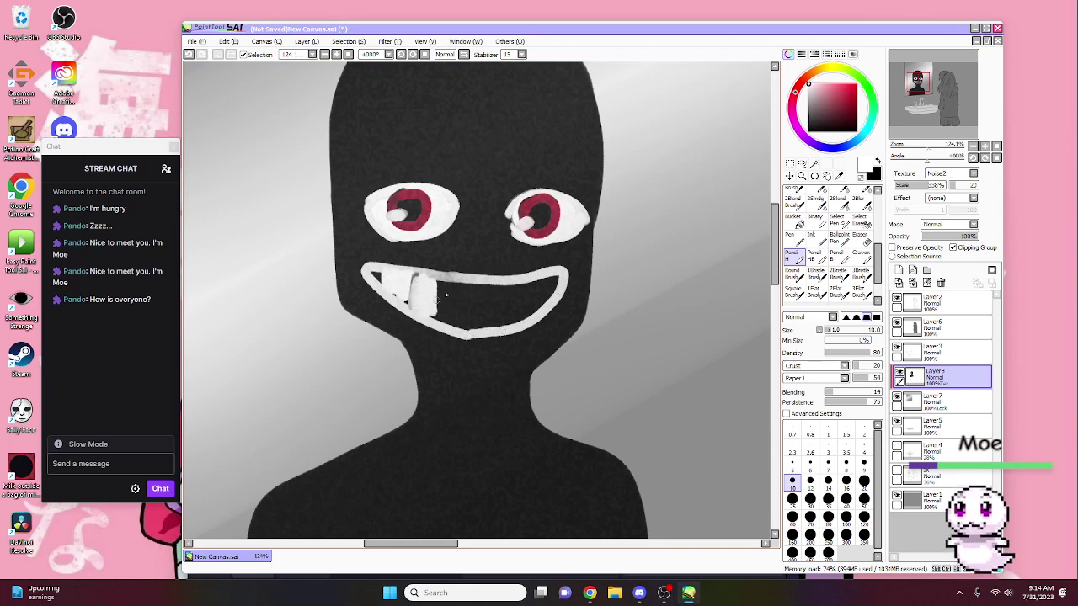
key("bracketright")
key("bracketright")
mouse_move(412, 275)
left_mouse_down()
mouse_move(415, 305)
mouse_move(412, 278)
mouse_move(516, 285)
mouse_move(531, 310)
mouse_move(444, 312)
mouse_move(528, 290)
mouse_move(477, 319)
mouse_move(446, 315)
mouse_move(503, 287)
mouse_move(374, 272)
mouse_move(382, 264)
mouse_move(405, 292)
mouse_move(462, 304)
mouse_move(422, 267)
mouse_move(477, 272)
left_mouse_up()
Step: Divide the white grin into upper and lower teeth with black lines using the size 10 Pencil H
key("x")
key("bracketleft")
key("bracketleft")
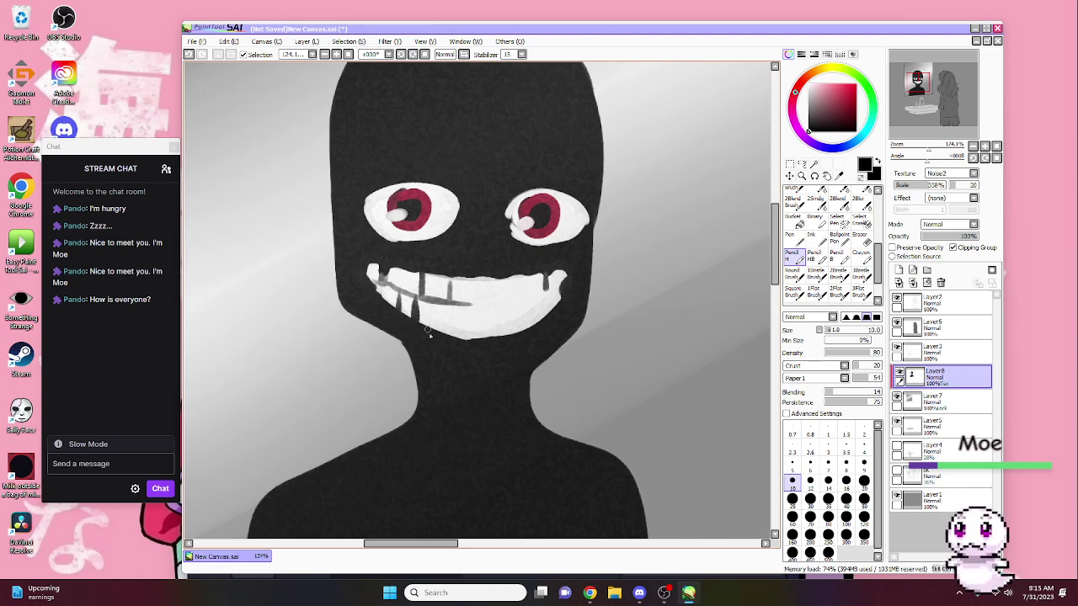
left_click_drag(474, 309, 535, 301)
left_click_drag(497, 280, 498, 305)
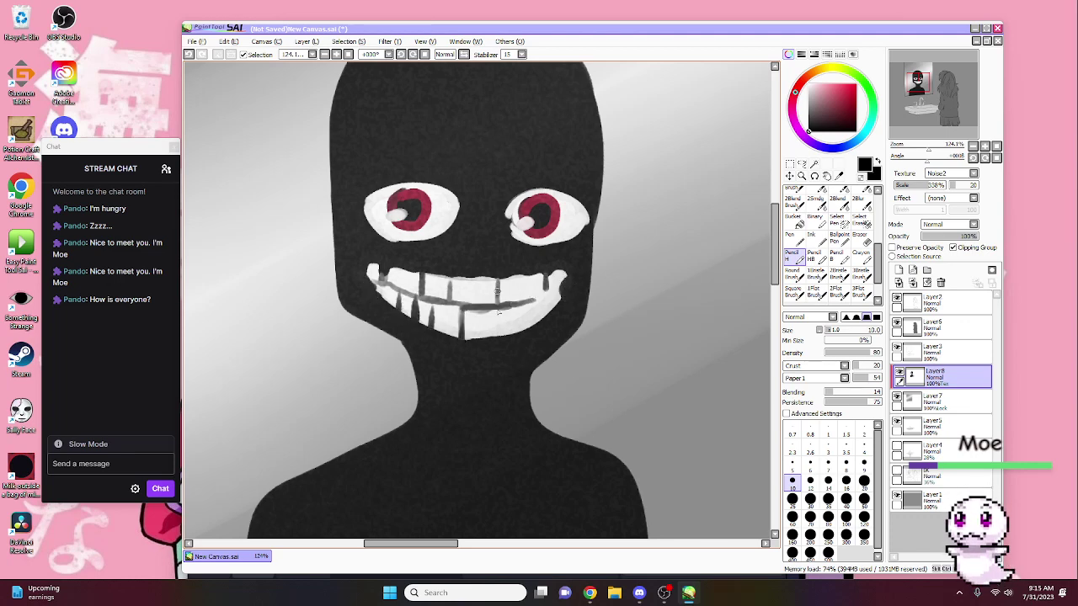
Step: Refine the grin's gaps, tooth shapes and dividing line in black with the size 5 Pencil H
key("ctrl+minus")
key("ctrl+minus")
key("ctrl+minus")
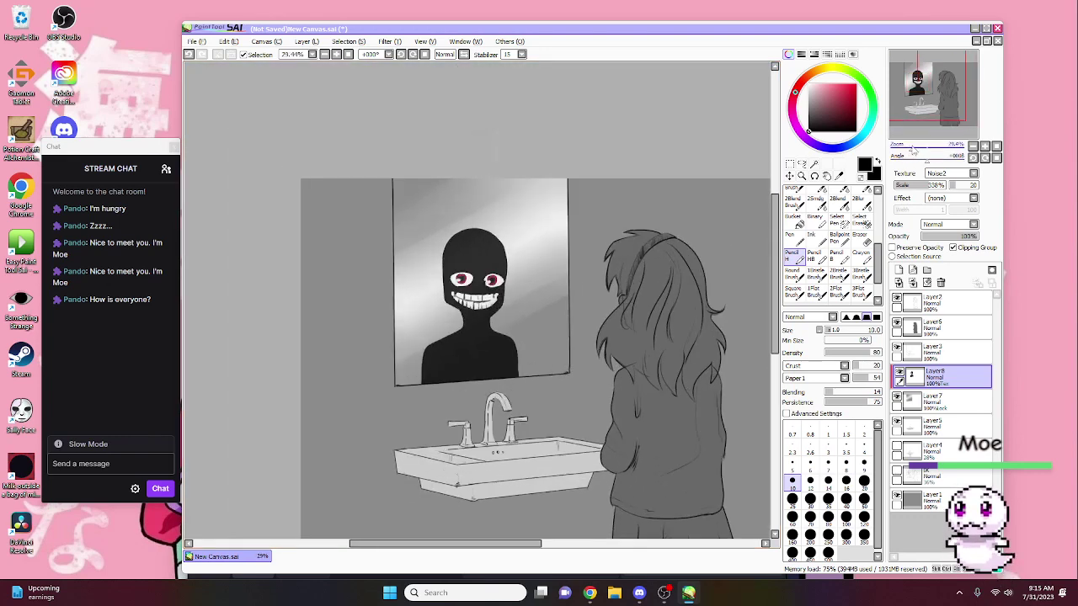
key("ctrl+plus")
key("ctrl+plus")
key("ctrl+plus")
key("ctrl+plus")
key("bracketleft")
key("bracketleft")
key("bracketleft")
key("bracketleft")
key("bracketleft")
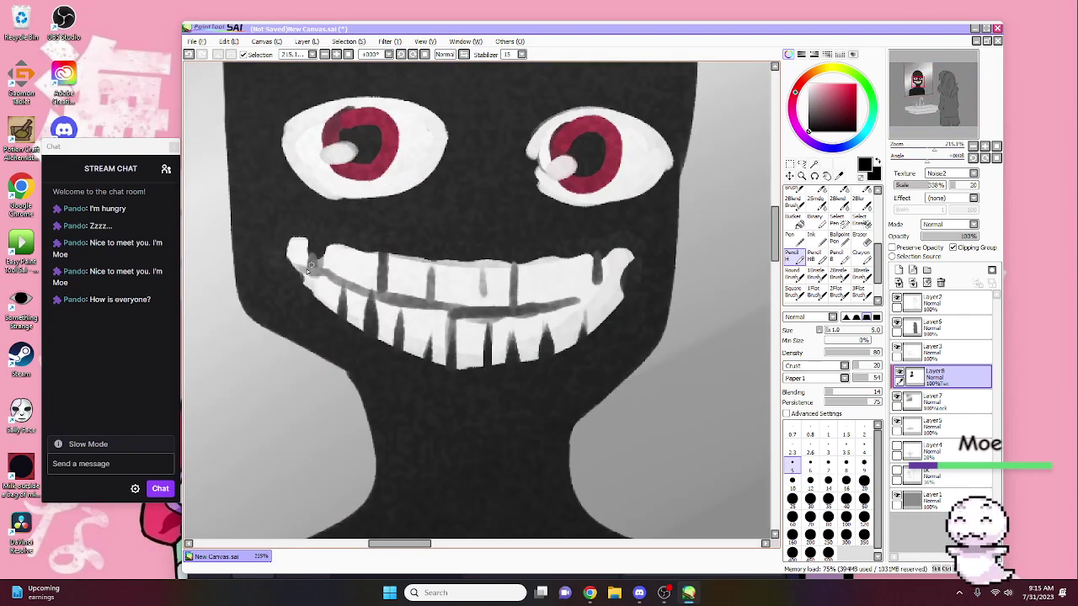
left_click_drag(606, 292, 513, 312)
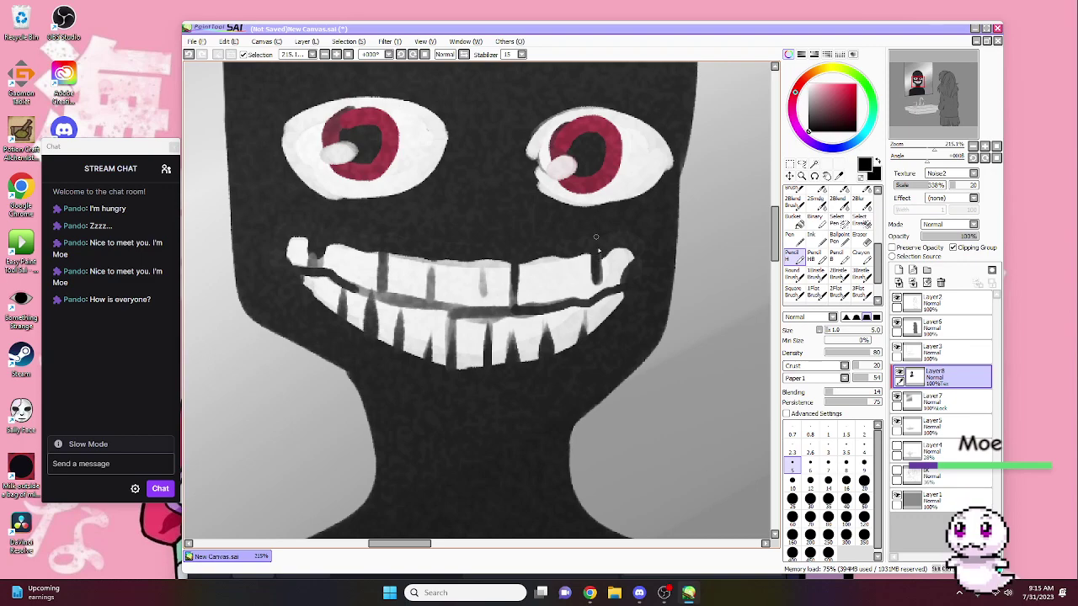
Step: Try to select the girl's hair on the line art layer with the Magic Wand
left_click_drag(934, 149, 934, 120)
left_click(941, 326)
left_click(813, 163)
left_click(598, 270)
left_click(941, 301)
left_click(598, 270)
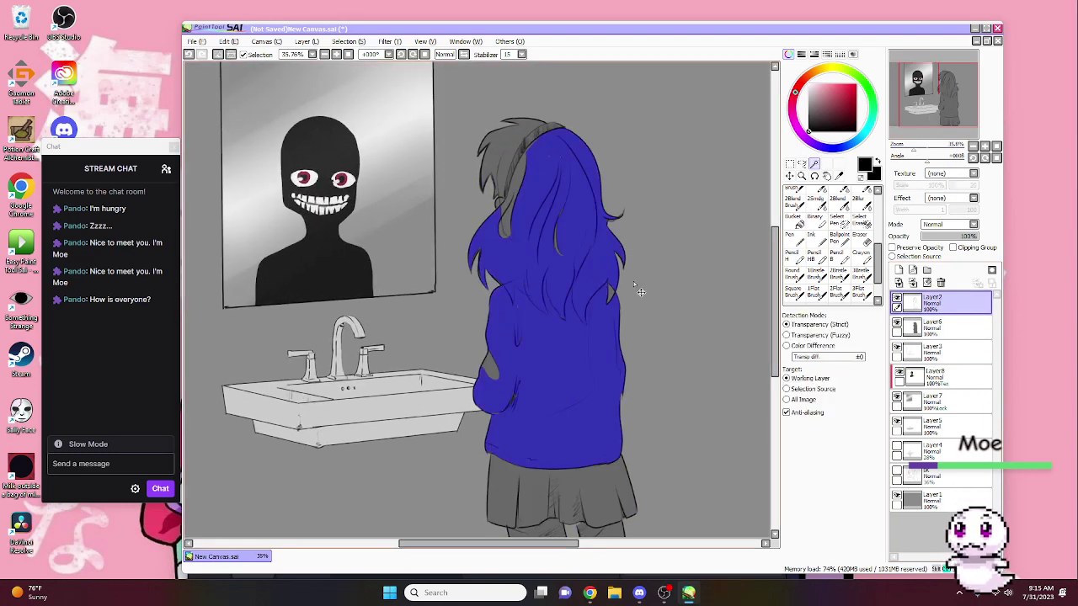
Step: Close the gaps in the hair's line art with the size 5 Pencil H and select the hair sections with the Magic Wand
left_click(792, 253)
scroll(517, 351, "up", 5)
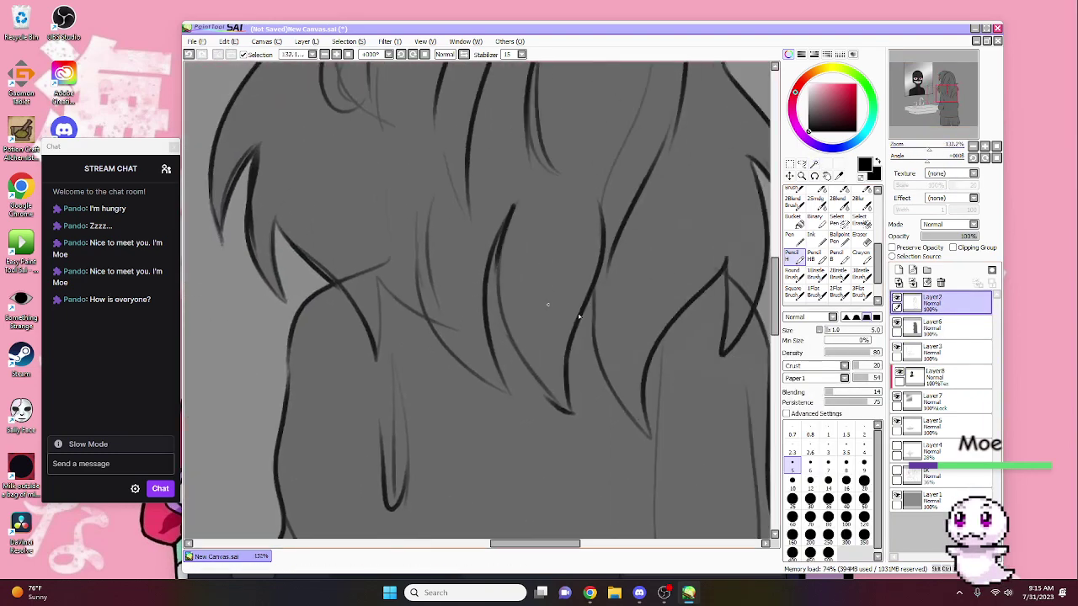
left_click(814, 163)
left_click(680, 223)
scroll(595, 454, "up", 6)
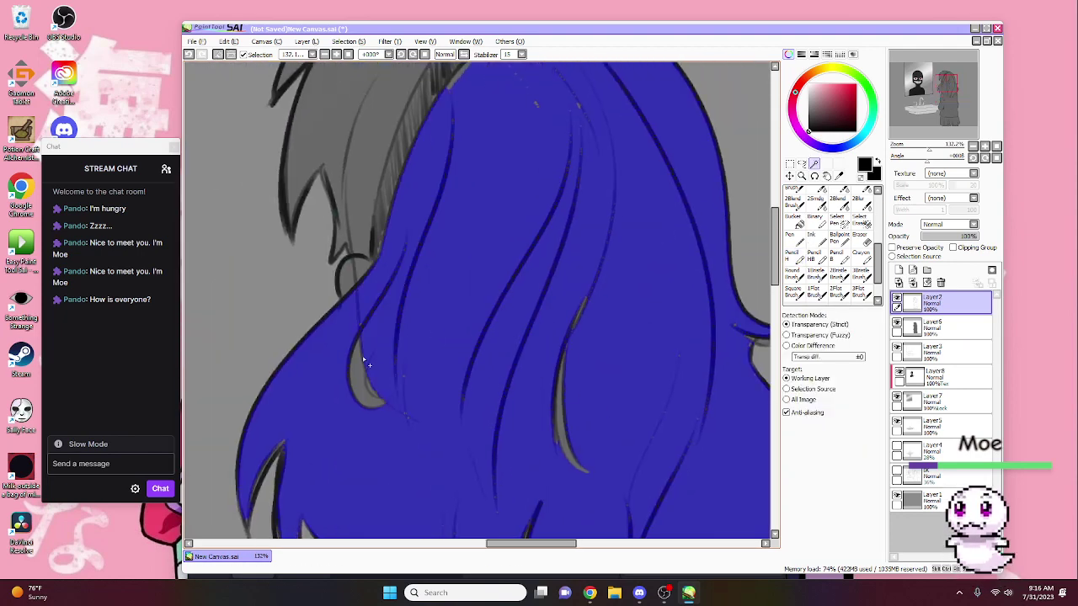
left_click_drag(432, 400, 428, 362)
Step: Add the missed slivers, line edges and spiky left tips of the hair to the selection with the size 25 Select Pen
key("s")
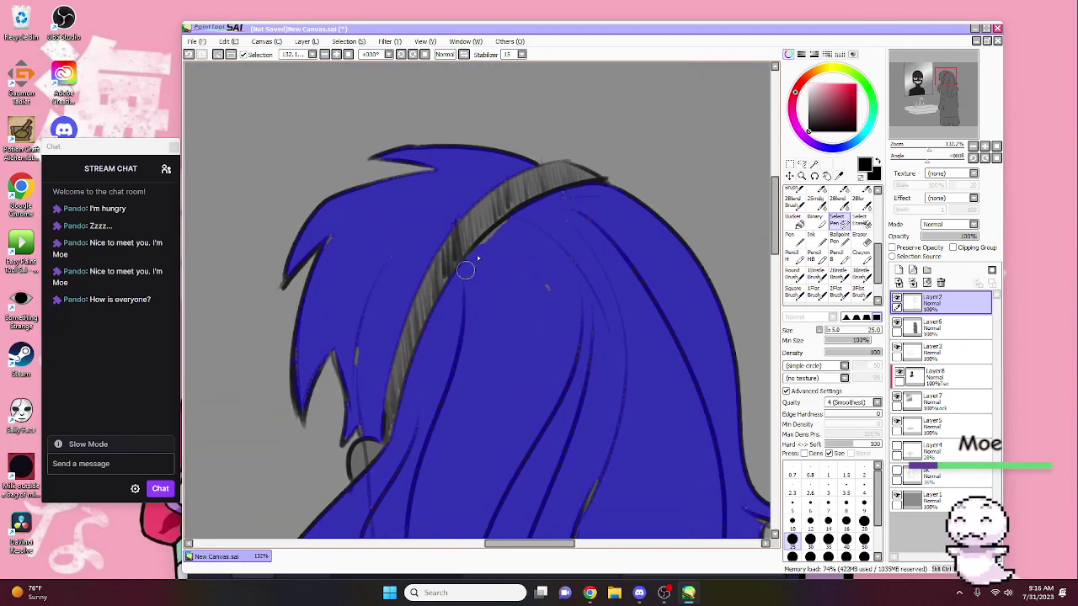
scroll(336, 186, "down", 5)
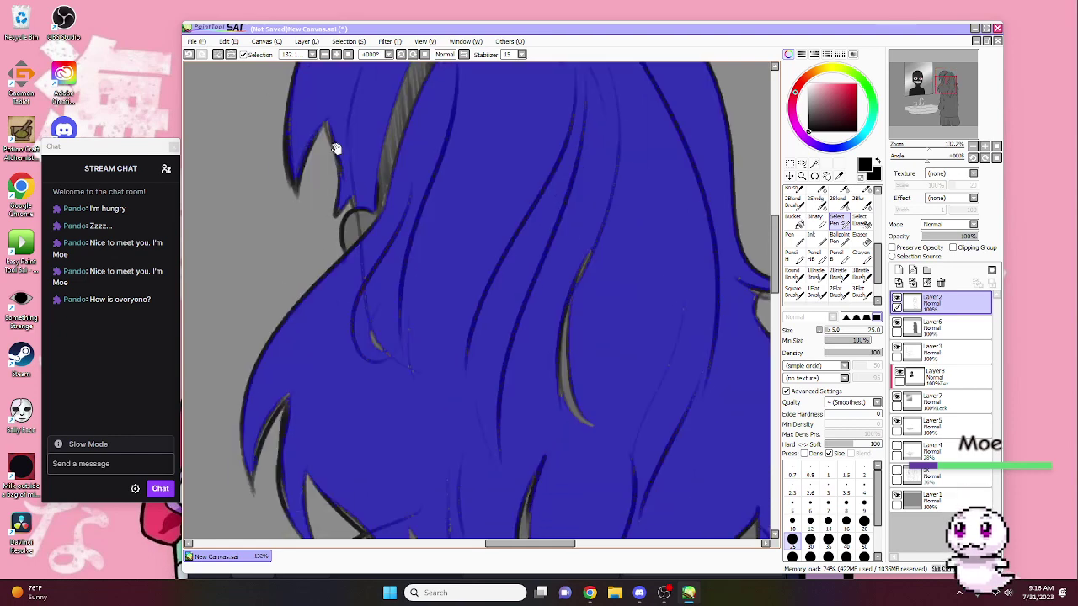
left_click_drag(339, 205, 282, 105)
scroll(282, 106, "down", 2)
mouse_move(362, 168)
left_mouse_down()
mouse_move(349, 122)
mouse_move(395, 72)
mouse_move(421, 63)
left_mouse_up()
scroll(421, 64, "up", 1)
mouse_move(421, 99)
left_mouse_down()
mouse_move(383, 92)
mouse_move(494, 93)
left_mouse_up()
mouse_move(329, 402)
left_mouse_down()
mouse_move(313, 459)
mouse_move(370, 497)
left_mouse_up()
Step: Extend the selection over the hair's right edge and flick with the size 40 Select Pen, and clean up the lower tips at size 12
left_click(846, 540)
left_click_drag(609, 372, 600, 152)
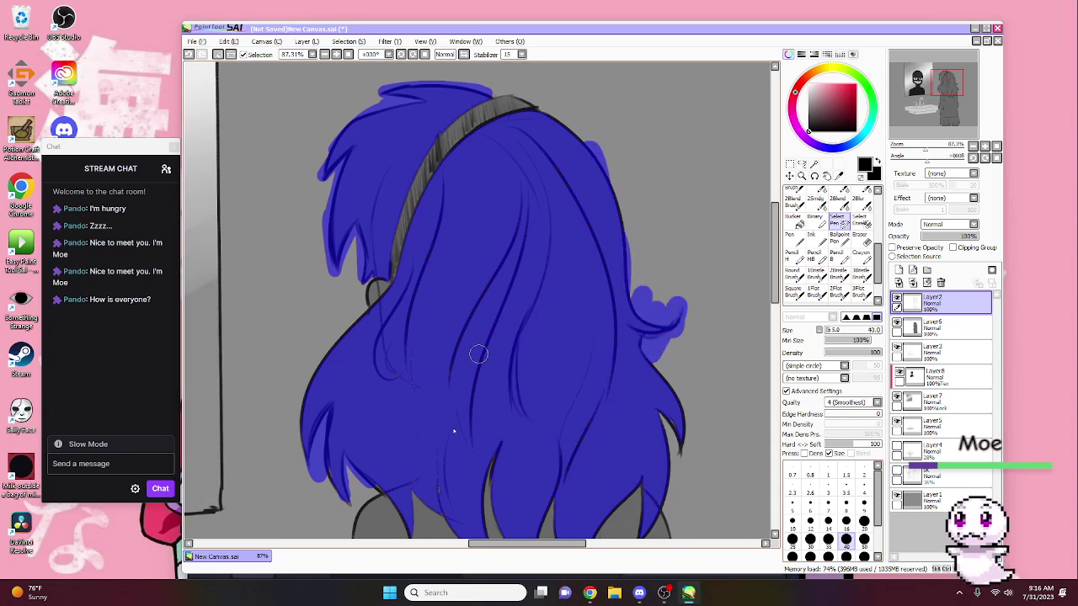
scroll(580, 359, "down", 3)
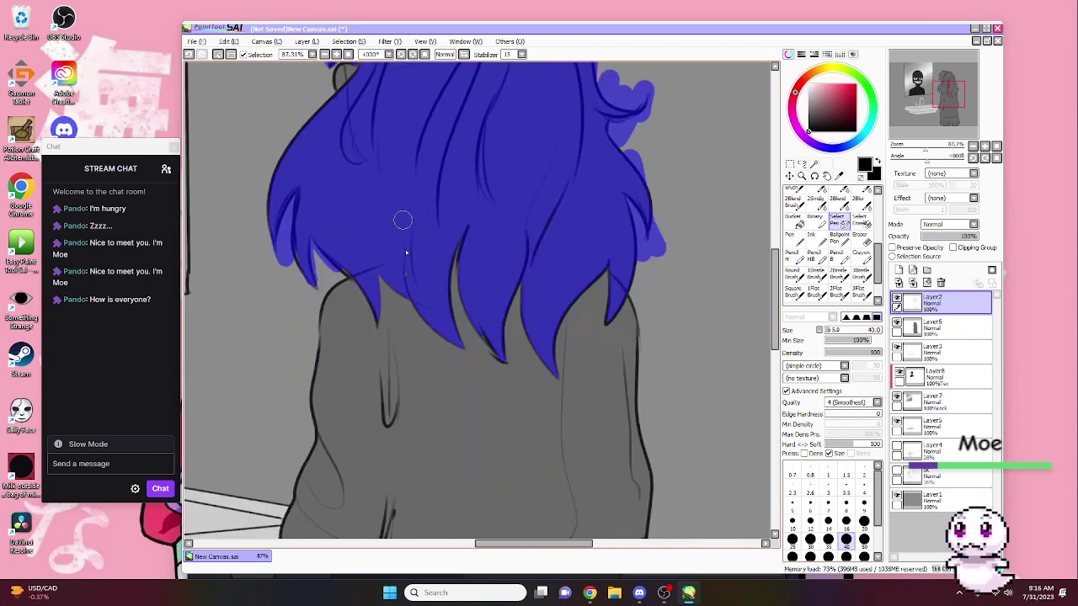
left_click(810, 522)
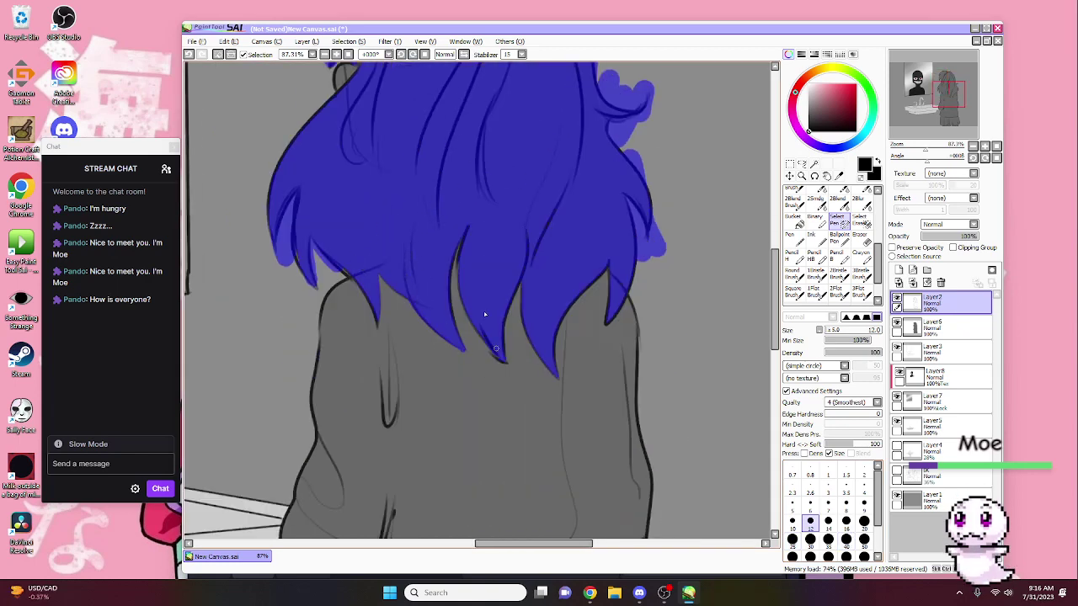
scroll(521, 223, "up", 3)
Step: Fill the selected hair with mustard yellow on a new layer clipped to the girl's base, using the size 500 Ink
left_click(899, 270)
left_click(952, 248)
left_click(840, 82)
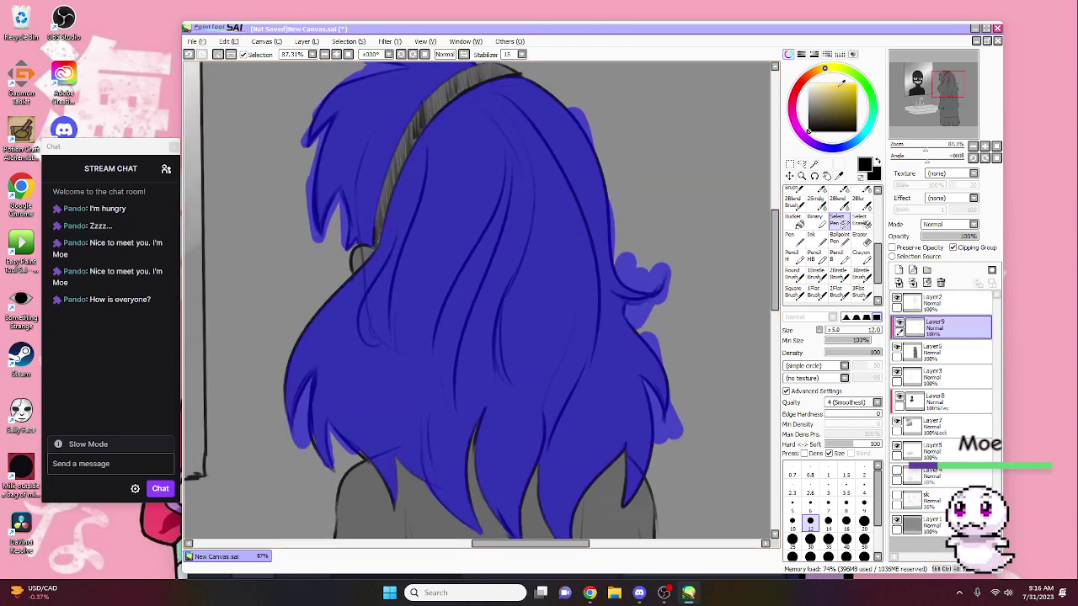
key("n")
key("ctrl+minus")
mouse_move(694, 248)
left_mouse_down()
mouse_move(472, 278)
mouse_move(462, 370)
mouse_move(497, 383)
mouse_move(596, 332)
left_mouse_up()
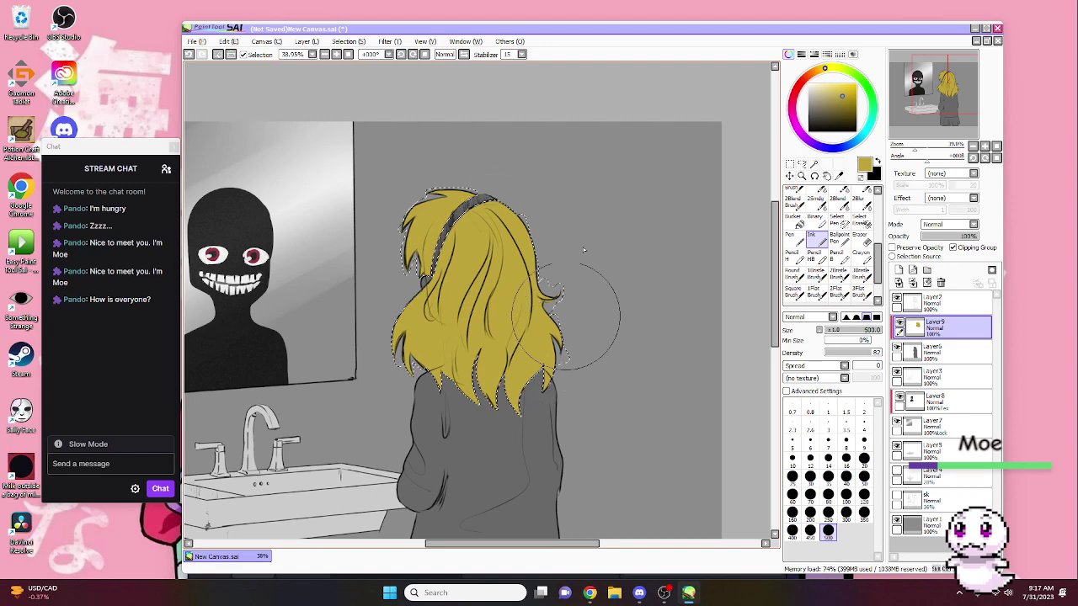
Step: Shade the lower part of the hair with a darker yellow and soften it with the blend brush
left_click(844, 109)
left_click_drag(505, 354, 553, 336)
left_click(839, 202)
mouse_move(471, 320)
left_mouse_down()
mouse_move(465, 355)
mouse_move(532, 356)
mouse_move(420, 311)
mouse_move(538, 337)
left_mouse_up()
Step: Paint lighter yellow strands through the hair's crown and middle with the size 14 Pencil H
left_click(840, 96)
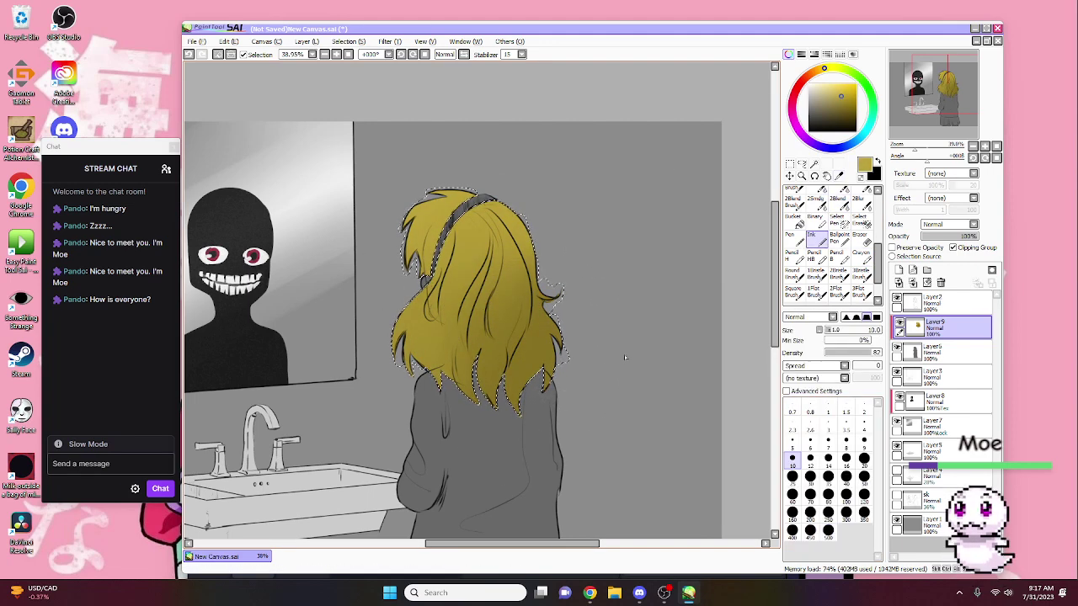
left_click(794, 256)
left_click(827, 480)
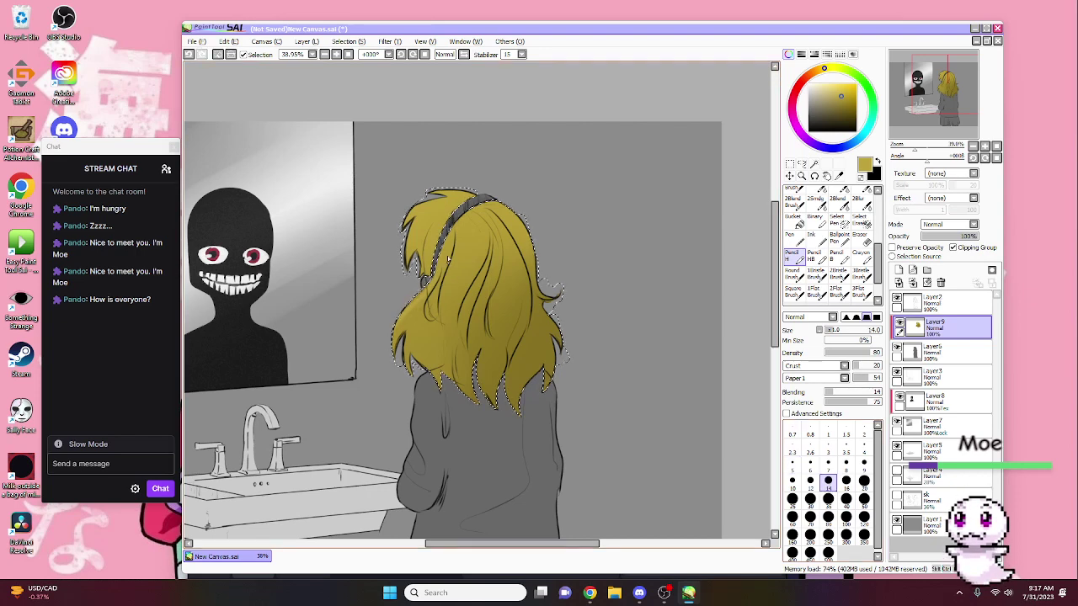
left_click_drag(430, 232, 446, 396)
left_click_drag(463, 210, 476, 388)
left_click_drag(413, 193, 539, 291)
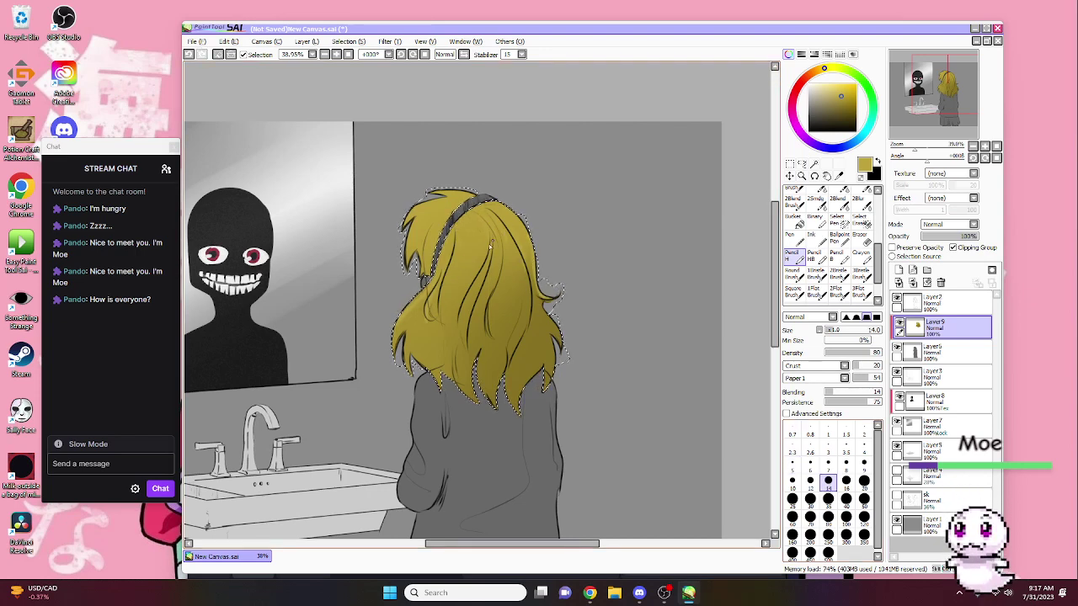
left_click_drag(426, 232, 481, 329)
left_click_drag(486, 282, 477, 404)
left_click_drag(425, 266, 454, 392)
left_click_drag(469, 243, 421, 303)
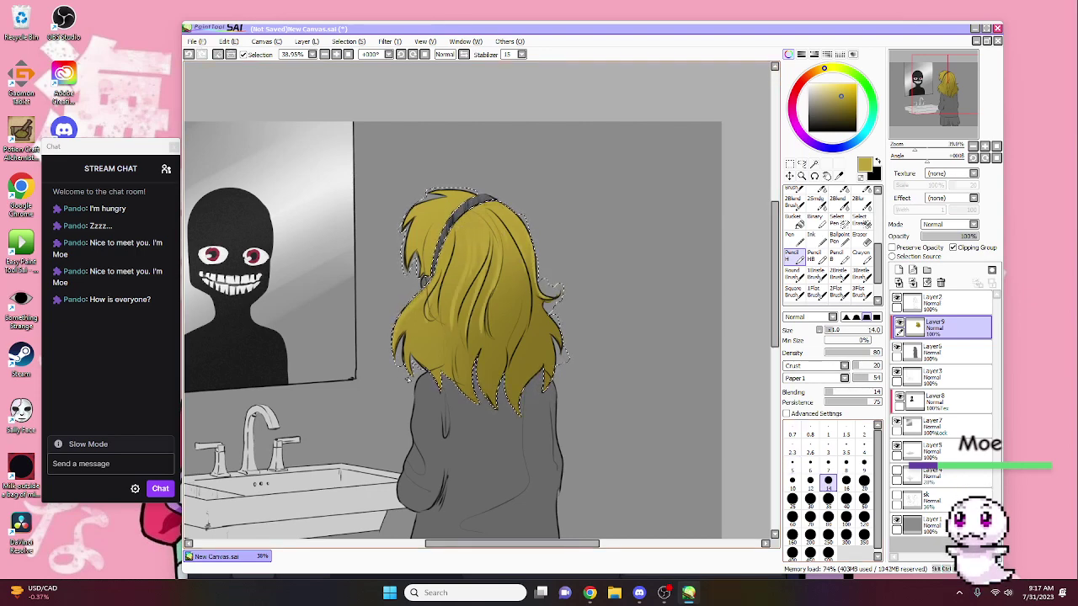
Step: Add more lighter yellow strands along both sides of the hair, its lower tips and around the headband
left_click_drag(416, 229, 410, 348)
left_click_drag(527, 251, 510, 354)
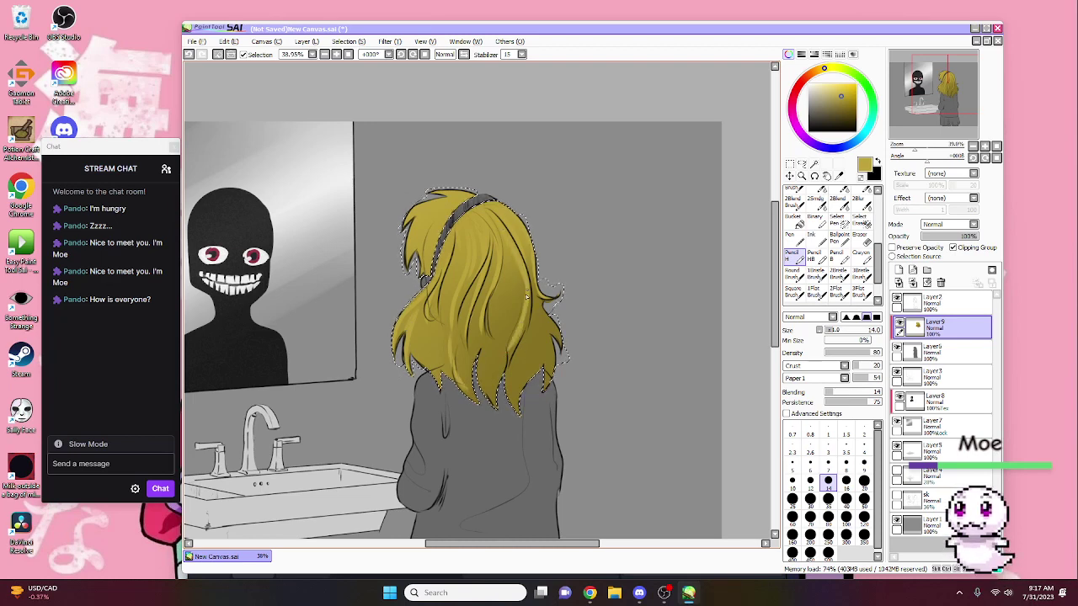
mouse_move(528, 278)
left_mouse_down()
mouse_move(507, 356)
mouse_move(483, 376)
left_mouse_up()
left_click_drag(551, 326, 540, 364)
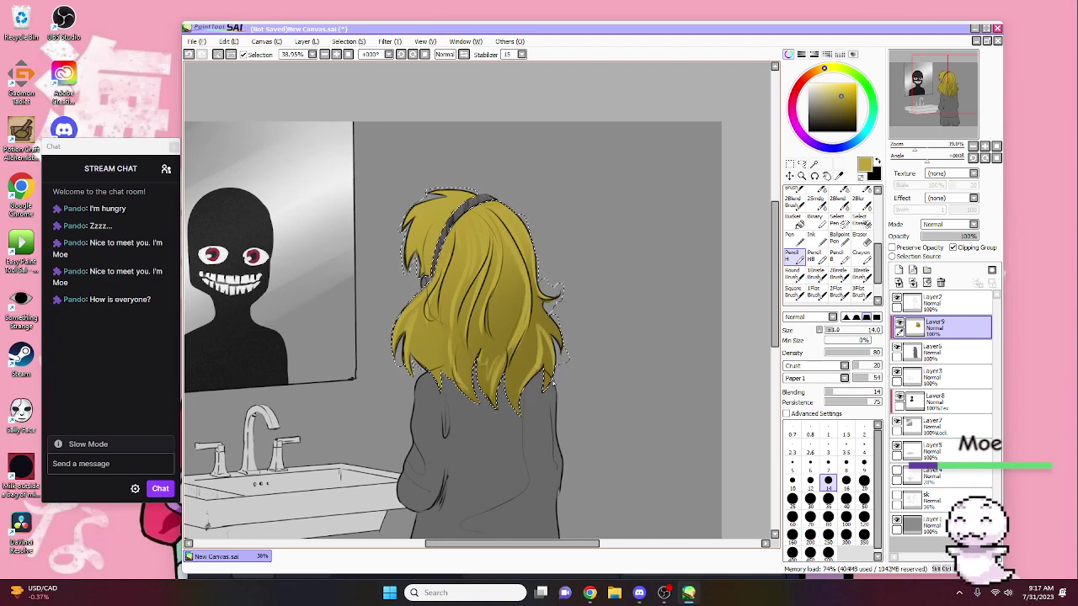
left_click_drag(559, 296, 543, 332)
left_click_drag(425, 282, 413, 306)
left_click_drag(442, 225, 421, 282)
left_click_drag(413, 191, 404, 278)
left_click_drag(438, 227, 408, 320)
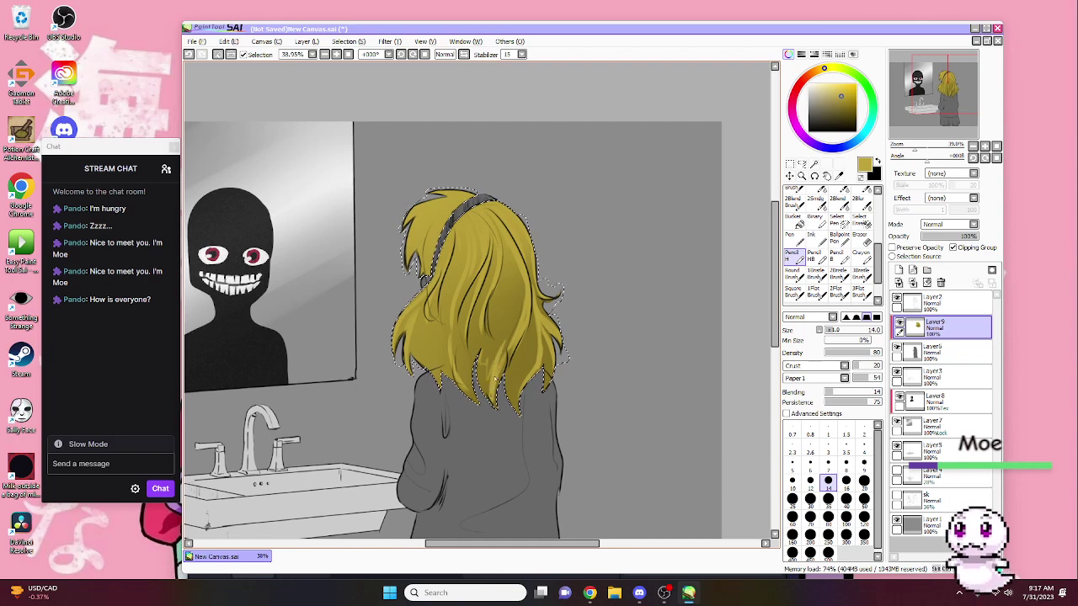
mouse_move(513, 291)
left_mouse_down()
mouse_move(502, 368)
mouse_move(475, 377)
left_mouse_up()
left_click_drag(426, 265, 418, 279)
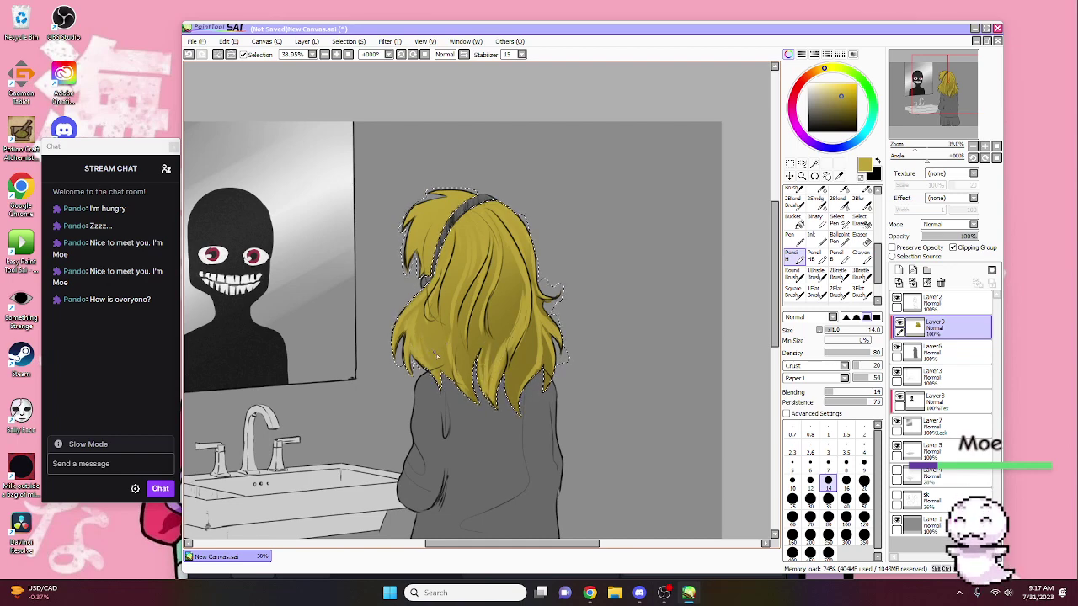
Step: Paint pale yellow highlight strands around the headband, the hair's crown and its outer edge with the size 14 Pencil H
left_click_drag(442, 228, 404, 278)
left_click_drag(505, 202, 455, 228)
left_click_drag(434, 261, 400, 320)
left_click_drag(492, 202, 450, 227)
left_click_drag(446, 231, 426, 278)
left_click_drag(428, 283, 406, 308)
left_click_drag(530, 232, 518, 269)
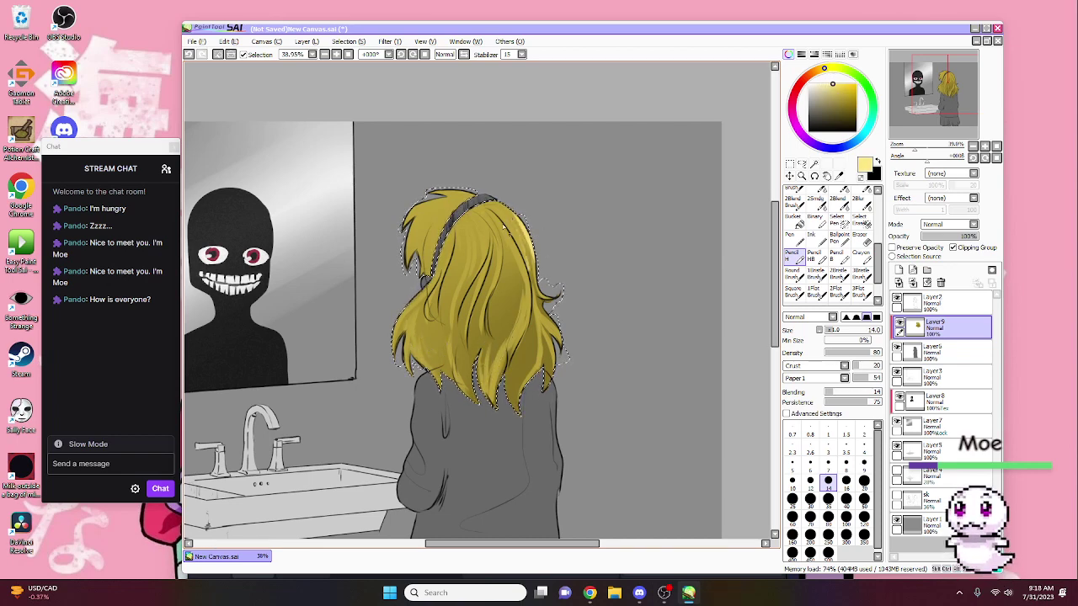
Step: Add jagged pale yellow shine marks across the fringe and the back of the hair, and clear the selection
left_click_drag(438, 235, 417, 286)
mouse_move(412, 194)
left_mouse_down()
mouse_move(404, 248)
mouse_move(409, 223)
left_mouse_up()
left_click_drag(434, 265, 421, 283)
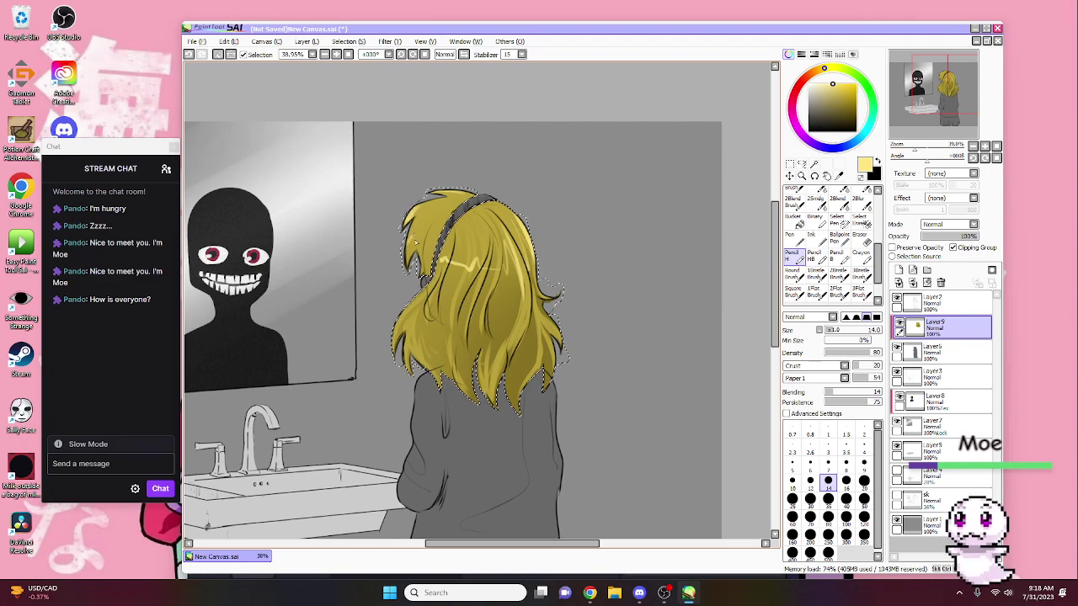
left_click_drag(442, 227, 409, 308)
key("ctrl+d")
Step: Select the girl's ear and both legs from the line art layer with the Magic Wand and touch up the selection
mouse_move(950, 154)
left_mouse_down()
mouse_move(898, 146)
mouse_move(968, 146)
mouse_move(956, 145)
left_mouse_up()
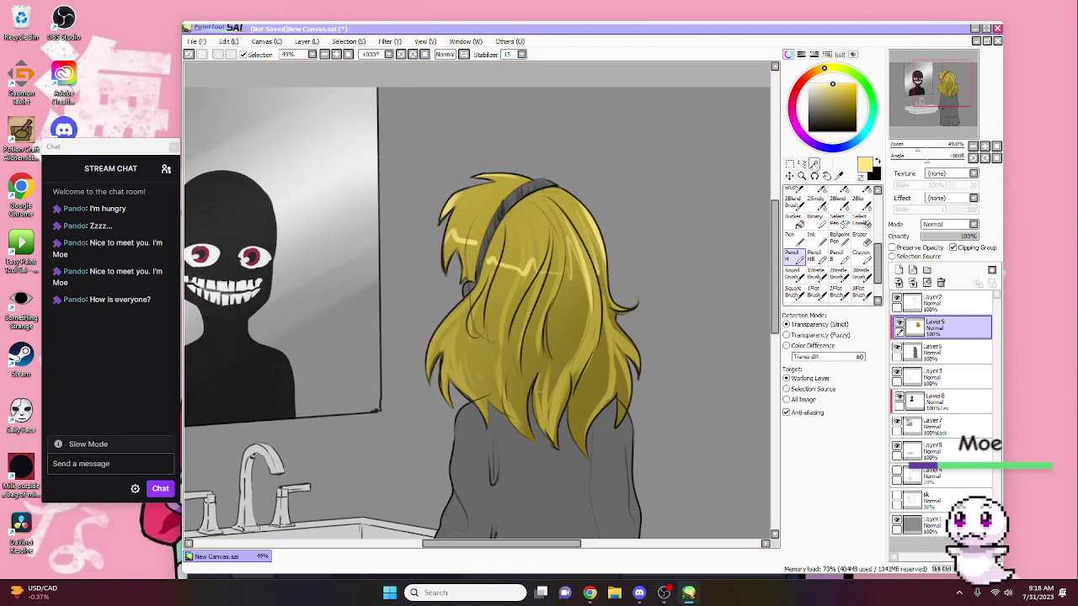
left_click(941, 303)
left_click(813, 163)
scroll(505, 224, "up", 2)
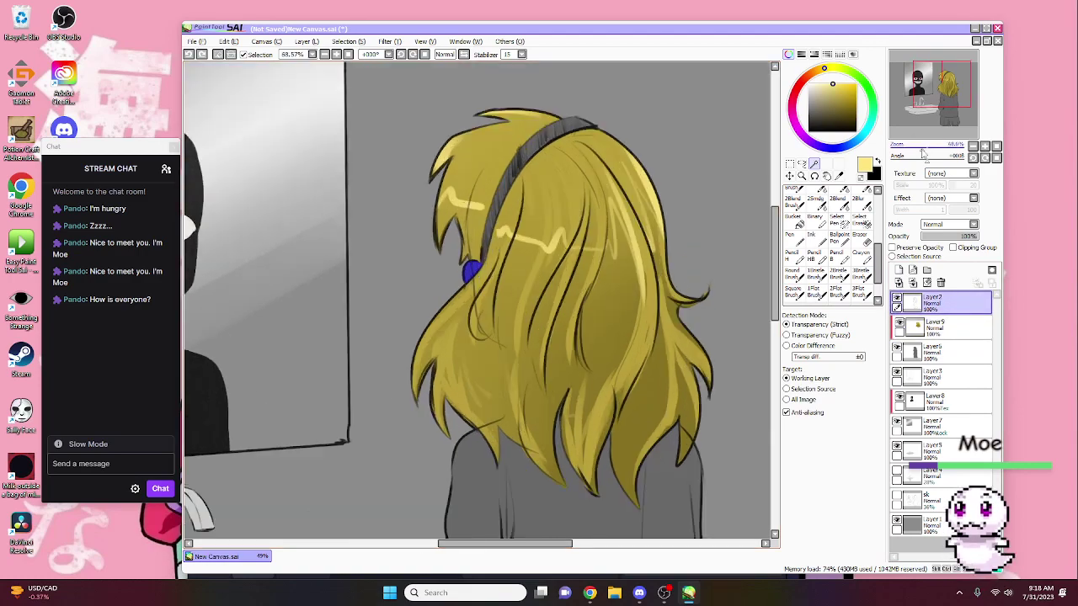
scroll(530, 337, "down", 4)
scroll(555, 446, "up", 2)
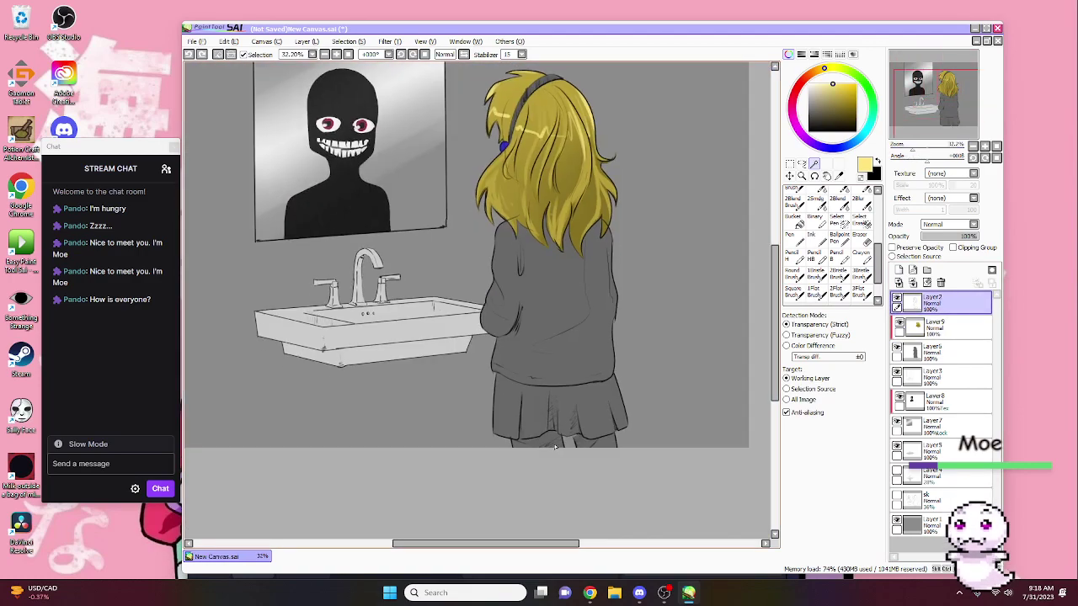
left_click(608, 447)
key("s")
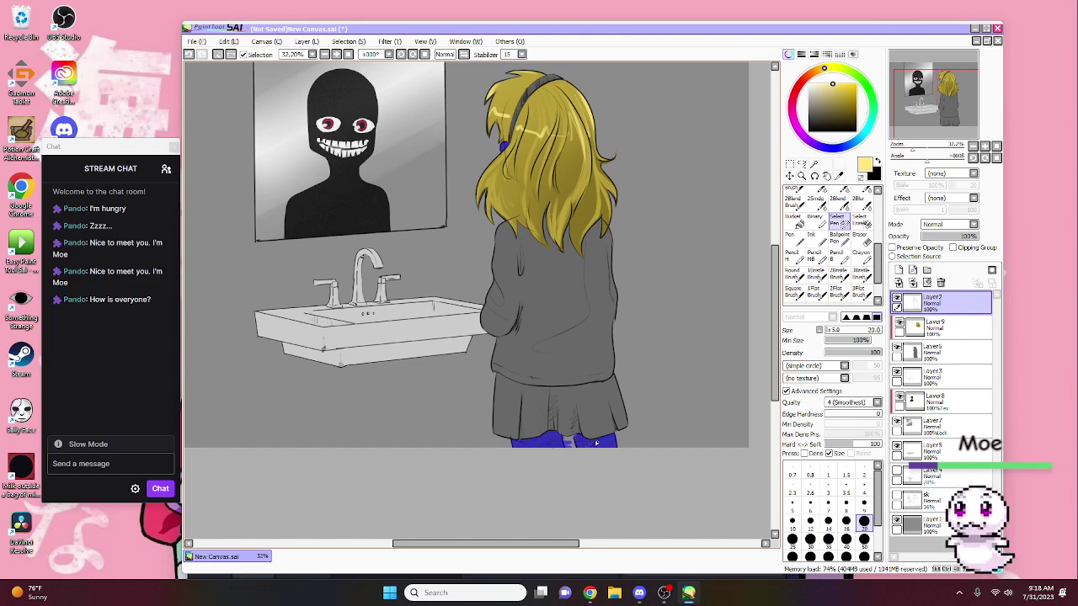
key("d")
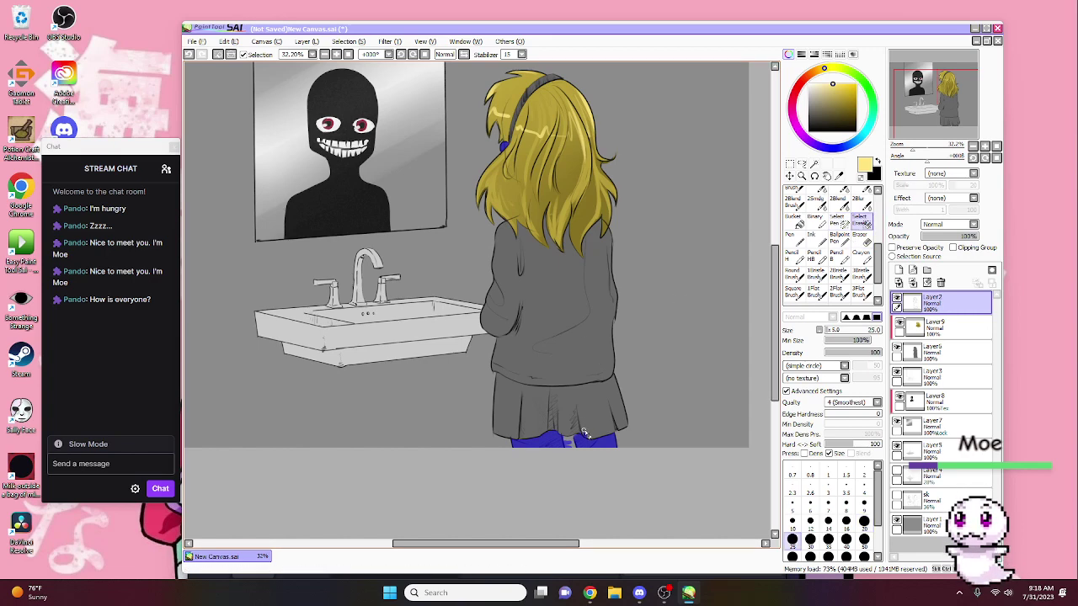
Step: Fill the selected ear and legs with light tan on the clipped hair colour layer, using the size 300 Ink
left_click(934, 325)
left_click(817, 70)
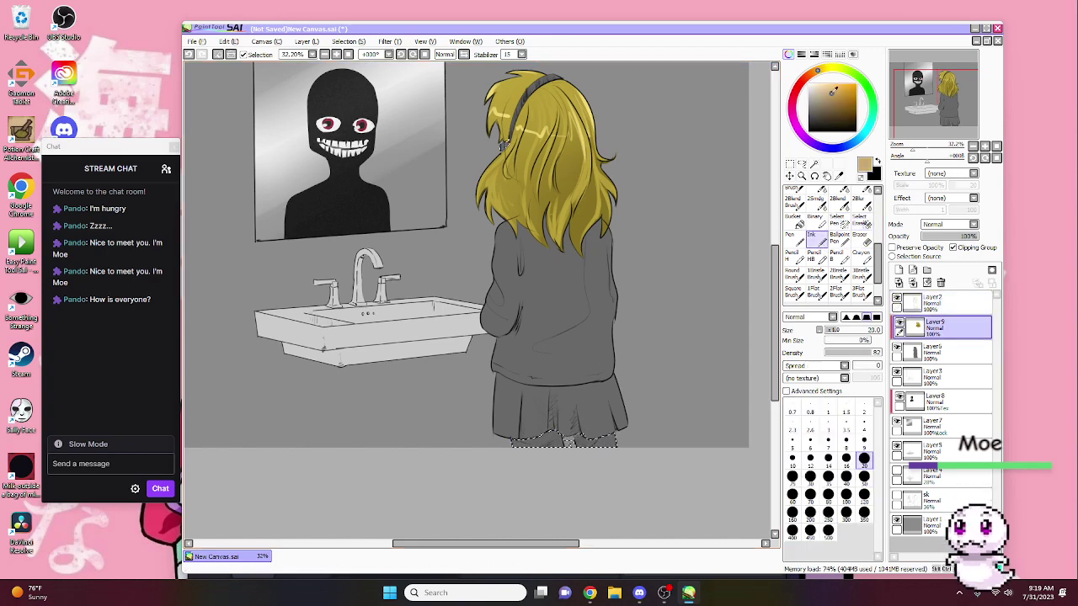
left_click(823, 94)
left_click(846, 512)
left_click_drag(548, 442, 572, 415)
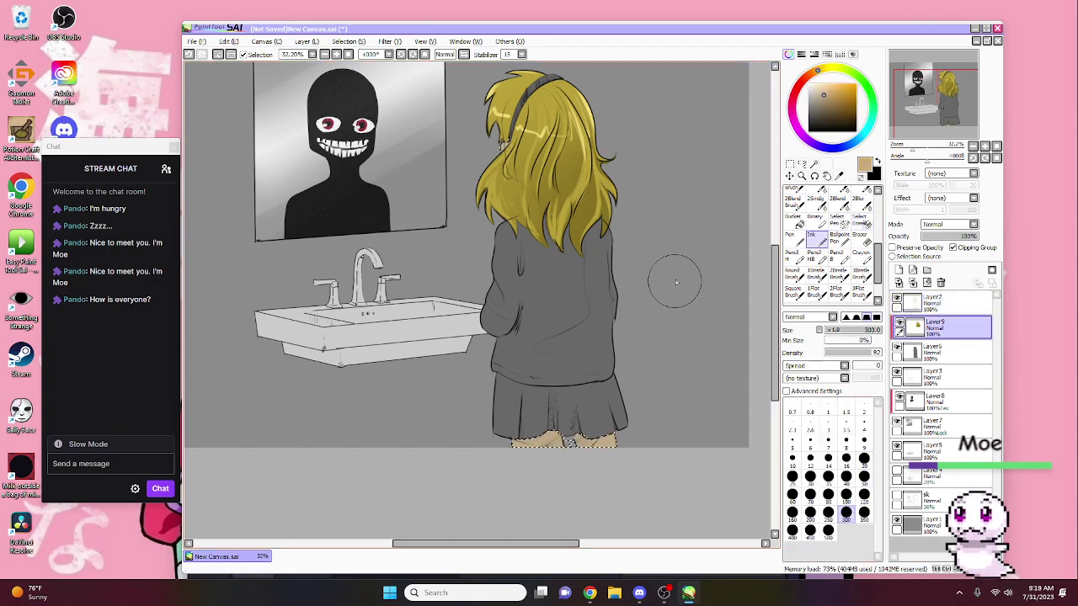
Step: Shade the upper legs with darker brown, soften it with the blend brush, and clear the selection
left_click(832, 95)
key("b")
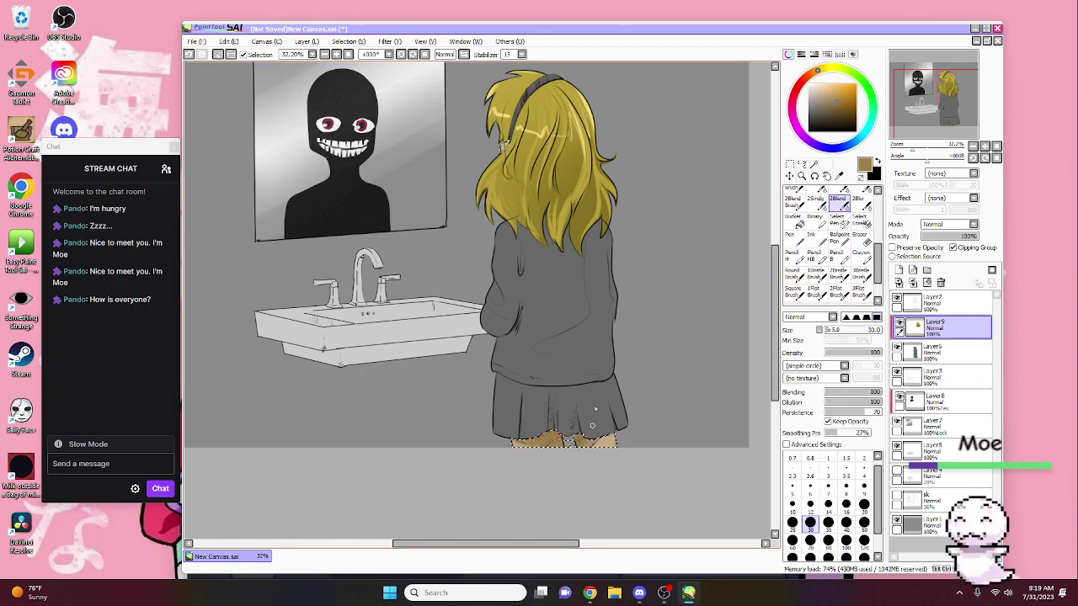
key("ctrl+d")
Step: Select the whole sweater from the line art layer with the Magic Wand and fill the selection's gaps with the Select Pen
left_click_drag(594, 409, 649, 472)
key("w")
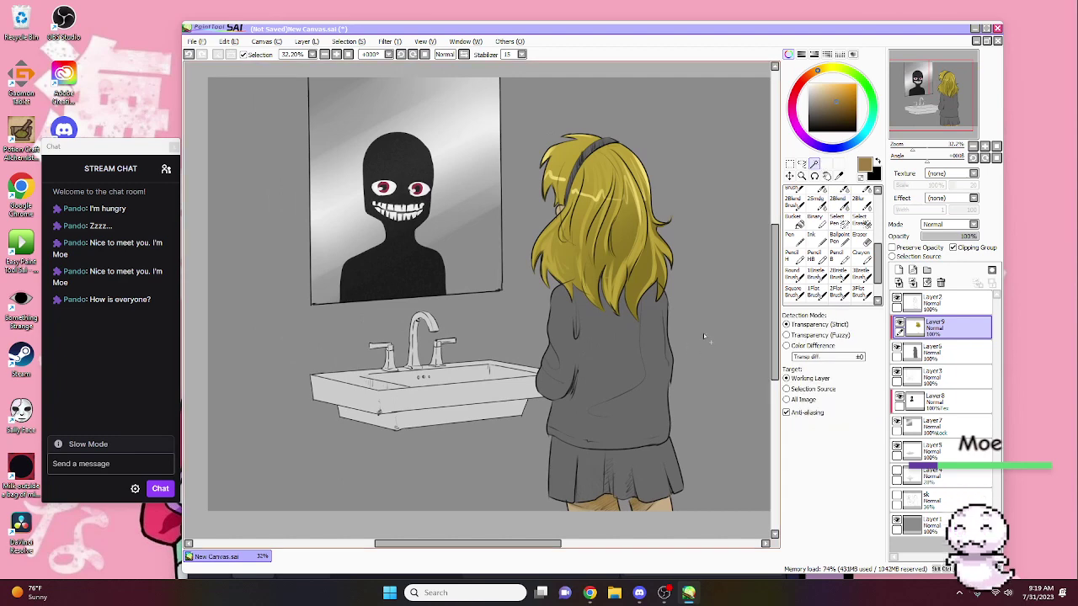
left_click(939, 304)
left_click(549, 358)
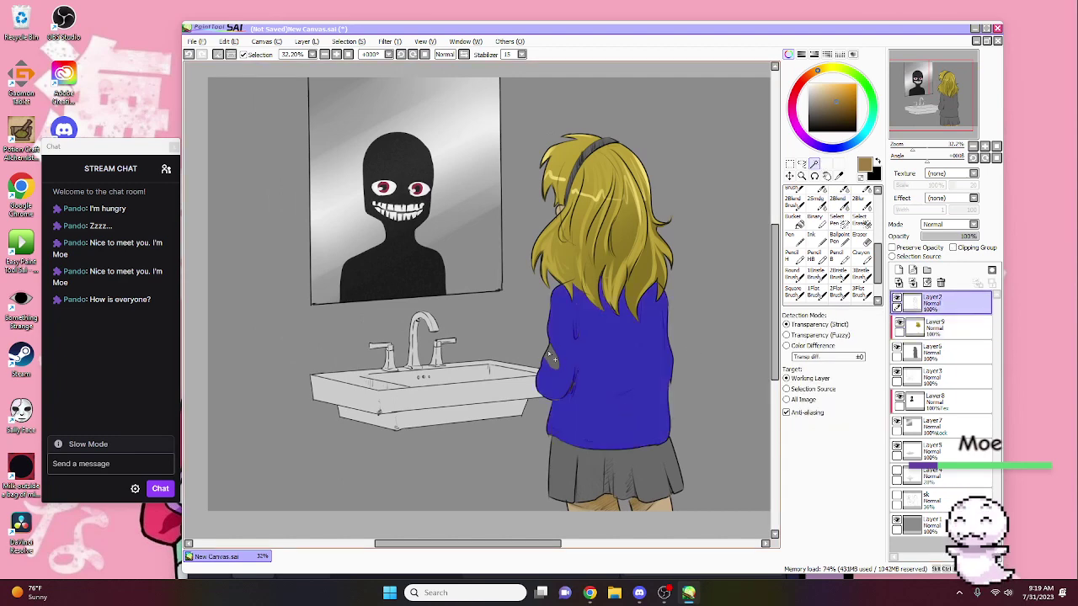
key("s")
scroll(583, 334, "up", 1)
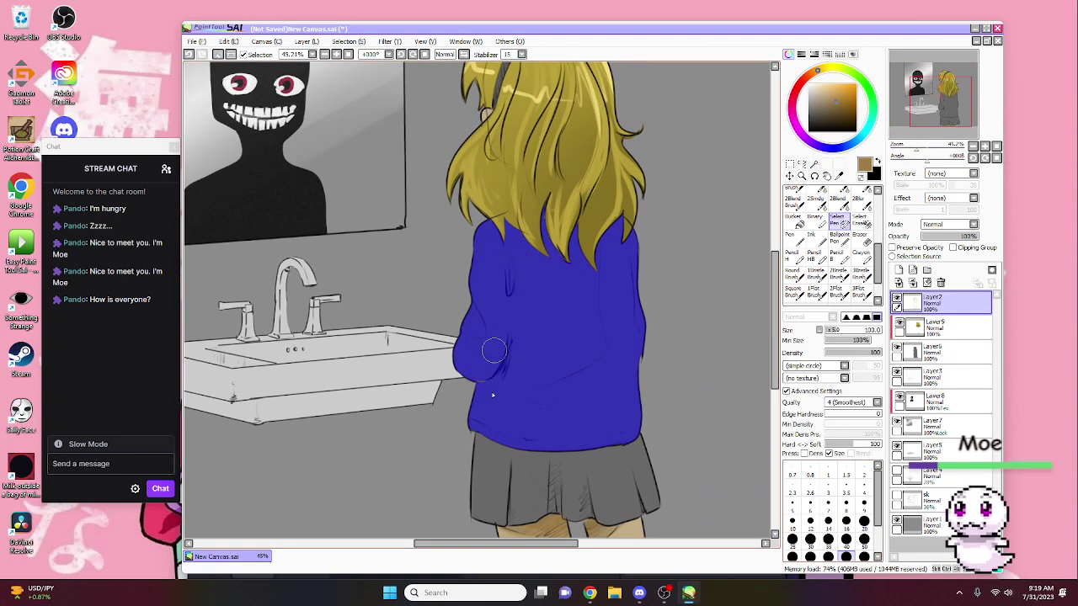
left_click(794, 504)
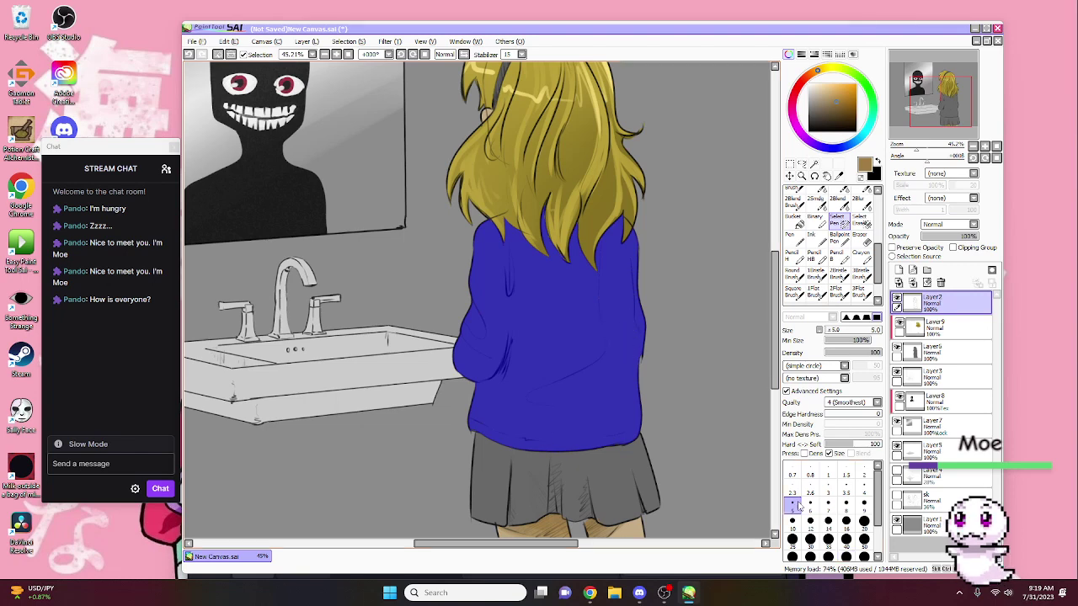
left_click(828, 522)
scroll(504, 303, "up", 3)
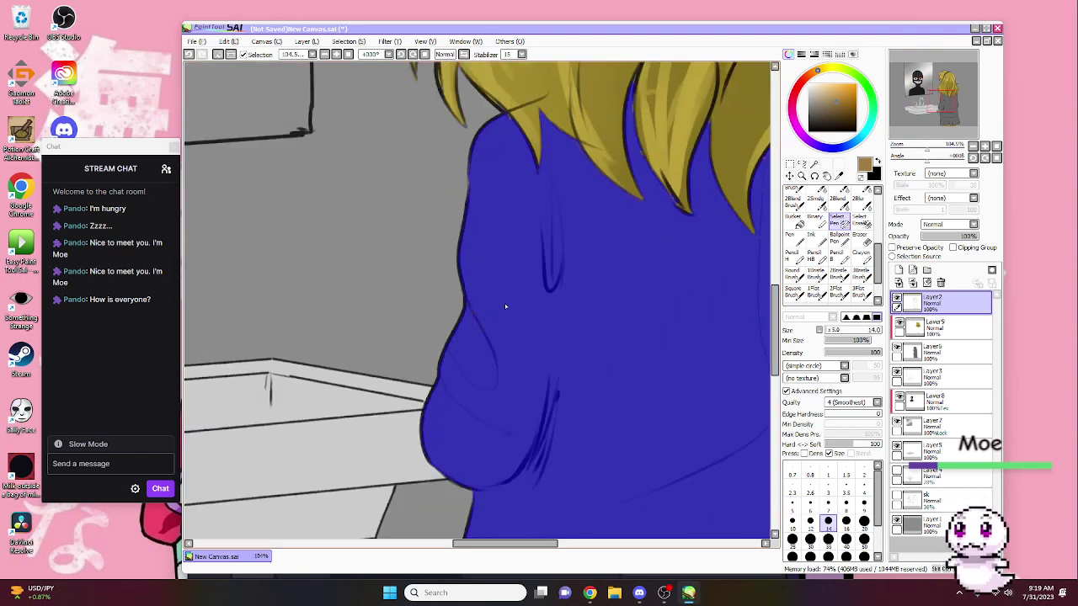
scroll(599, 428, "down", 1)
left_click_drag(471, 299, 571, 287)
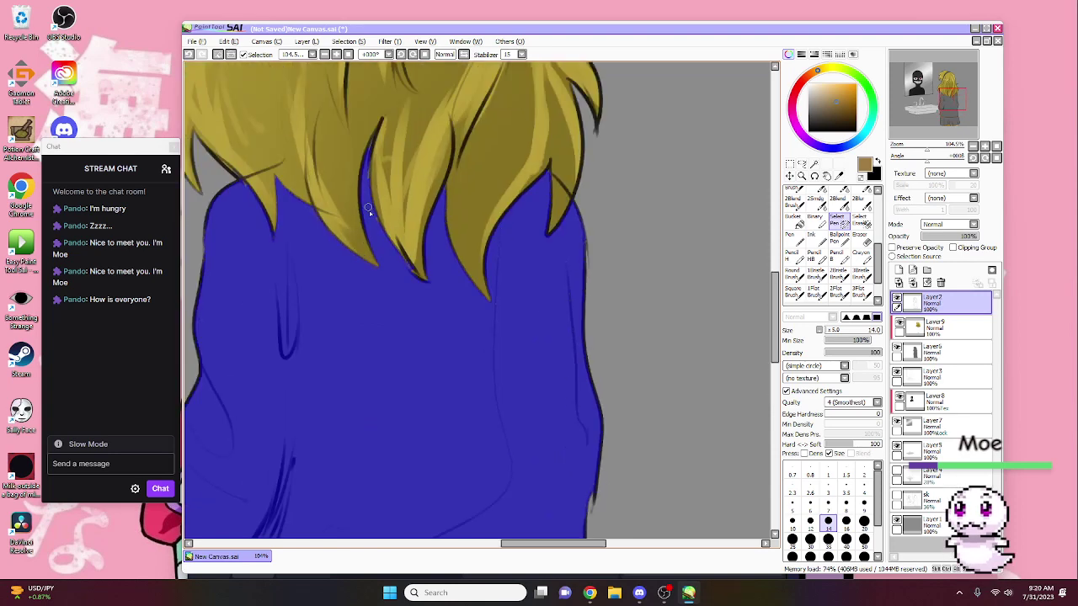
scroll(677, 260, "down", 5)
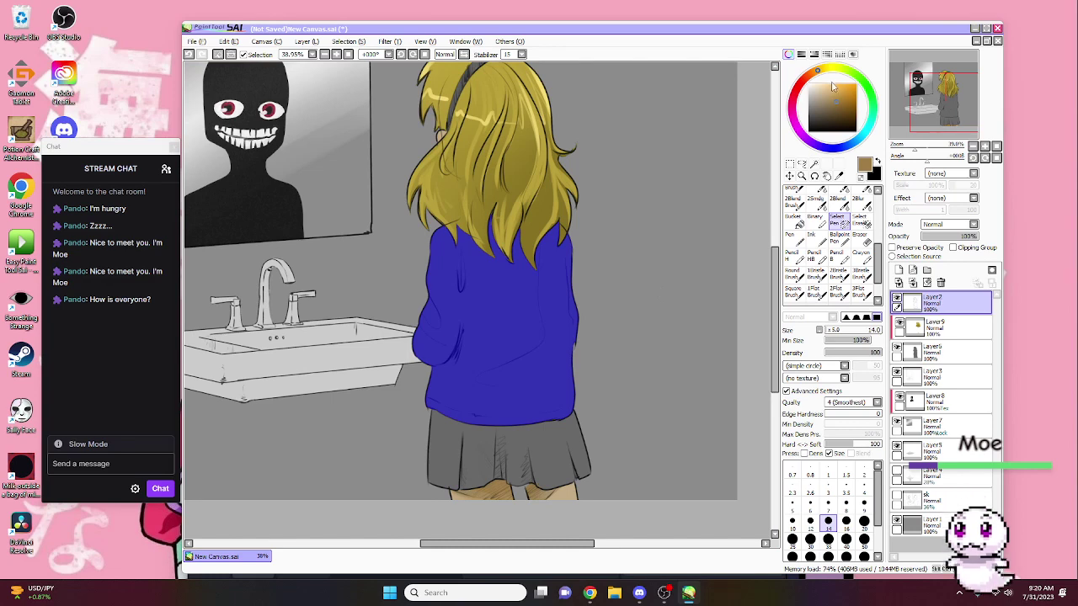
Step: Fill the selected sweater with a pale greyish pink on the clipped colour layer, using the size 300 Ink
left_click(814, 94)
left_click(935, 326)
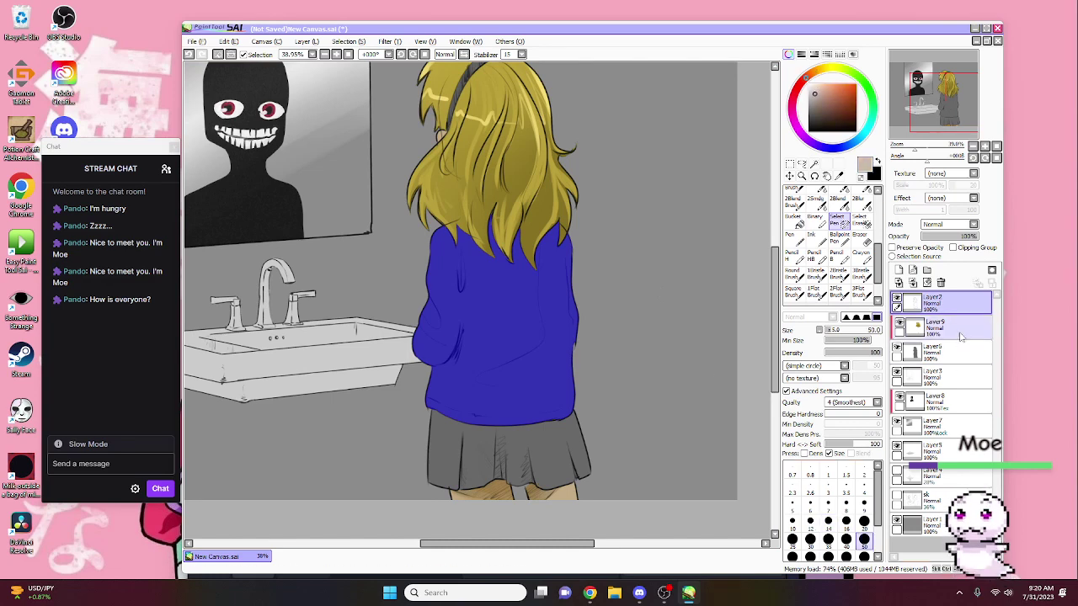
left_click(816, 240)
mouse_move(674, 374)
left_mouse_down()
mouse_move(505, 337)
mouse_move(488, 219)
mouse_move(434, 354)
left_mouse_up()
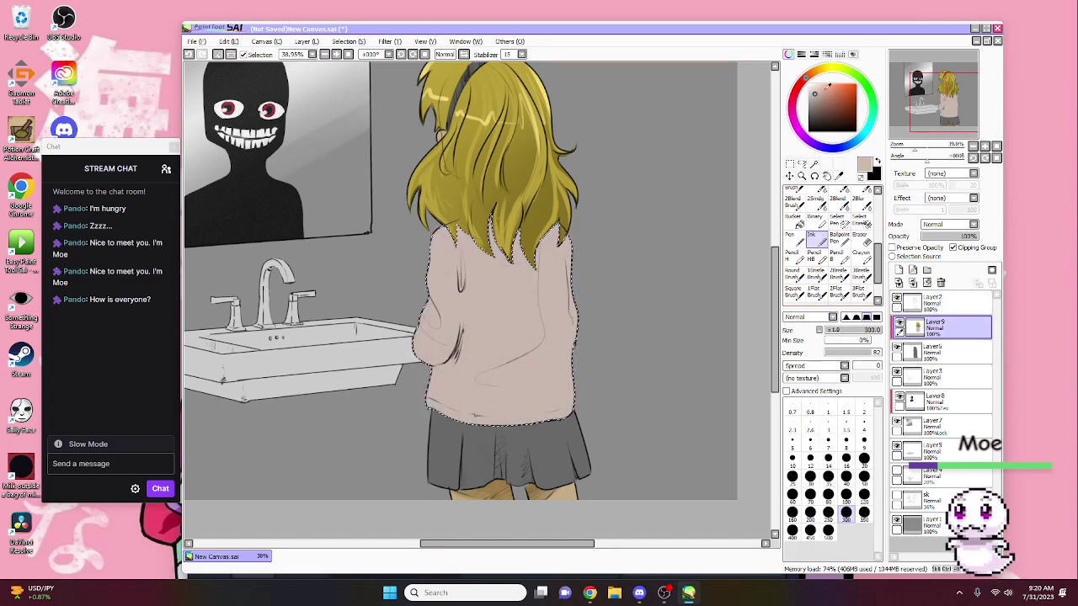
left_click_drag(506, 396, 431, 281)
Step: Shade the sweater's back and side with a darker grey-brown and soften it with the size 350 blend brush
scroll(505, 337, "up", 1)
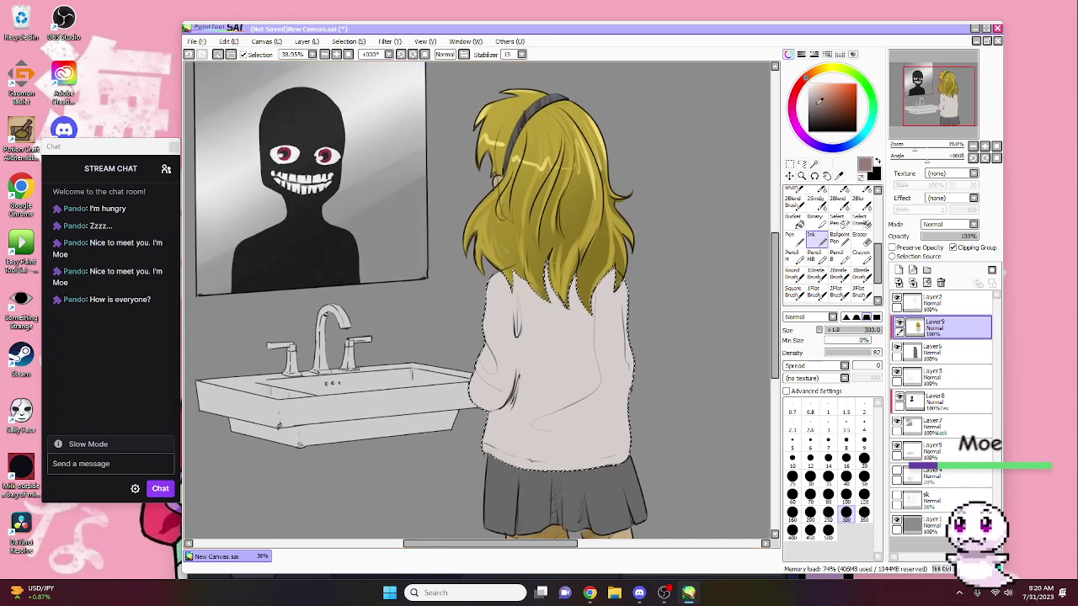
left_click_drag(610, 324, 591, 410)
key("b")
left_click_drag(606, 303, 505, 379)
mouse_move(538, 295)
left_mouse_down()
mouse_move(547, 463)
mouse_move(574, 332)
mouse_move(640, 303)
mouse_move(584, 448)
mouse_move(678, 427)
left_mouse_up()
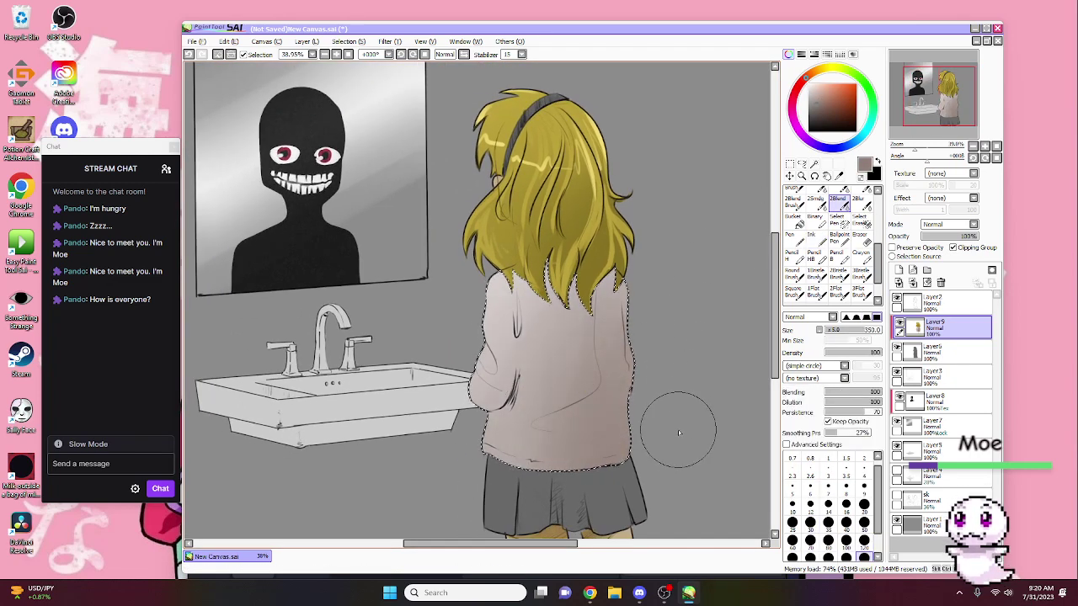
Step: Paint darker fold shadows on the sweater's sleeves, hem and under the hair tips with the size 25 Ink
left_click(816, 237)
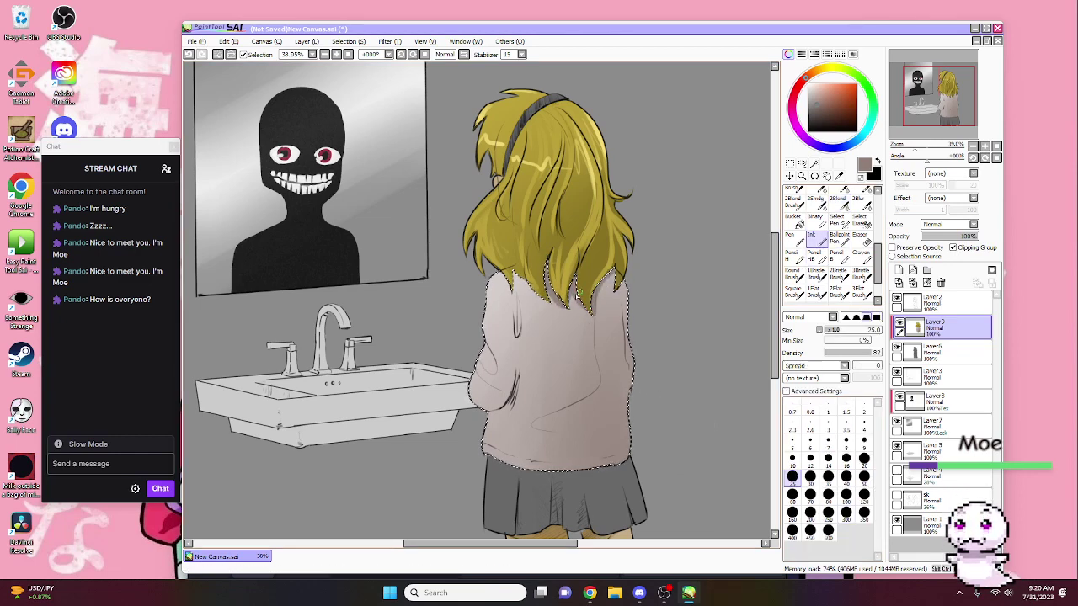
left_click_drag(520, 293, 516, 349)
left_click_drag(551, 261, 594, 313)
left_click_drag(516, 360, 515, 402)
left_click_drag(581, 282, 589, 315)
left_click_drag(522, 263, 548, 300)
left_click_drag(488, 336, 486, 350)
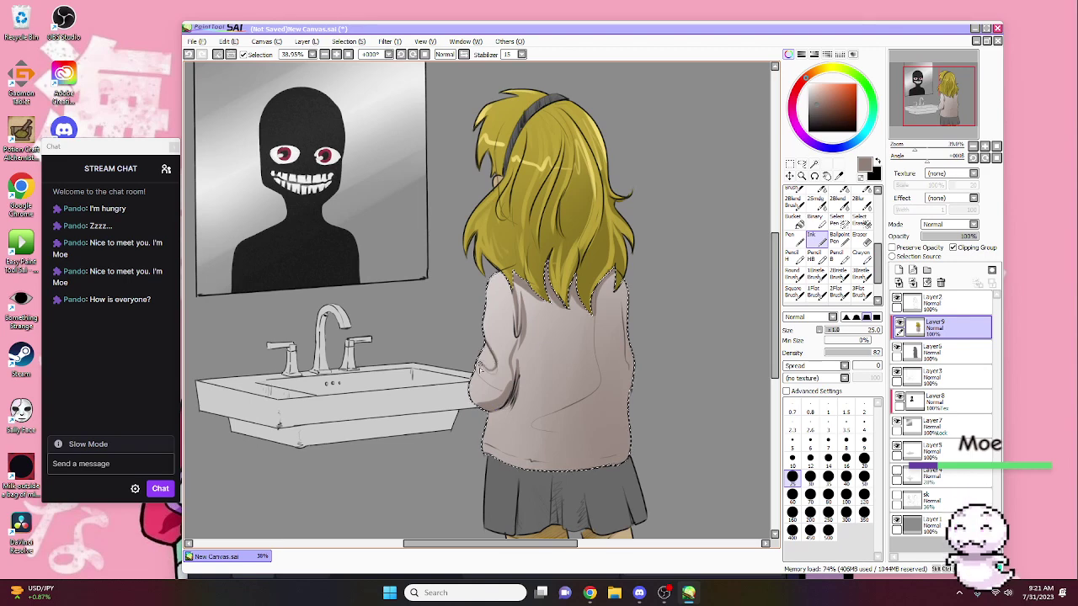
left_click_drag(618, 274, 627, 345)
left_click_drag(573, 278, 593, 313)
mouse_move(548, 261)
left_mouse_down()
mouse_move(627, 404)
mouse_move(575, 439)
left_mouse_up()
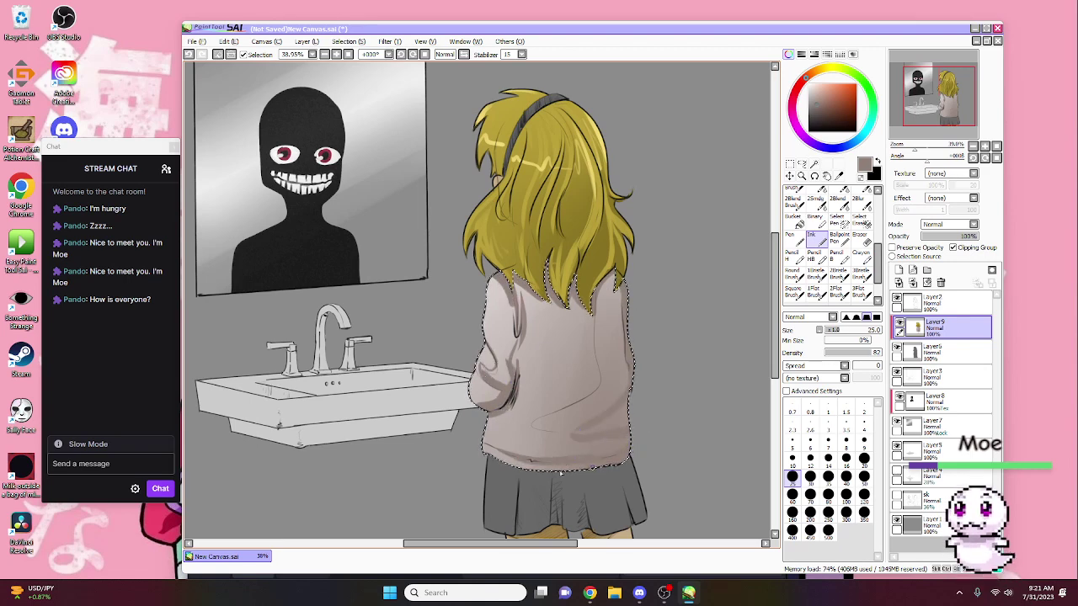
Step: Sample the sweater's light tone, paint light strokes between its folds, and clear the selection
left_click(474, 389, "alt")
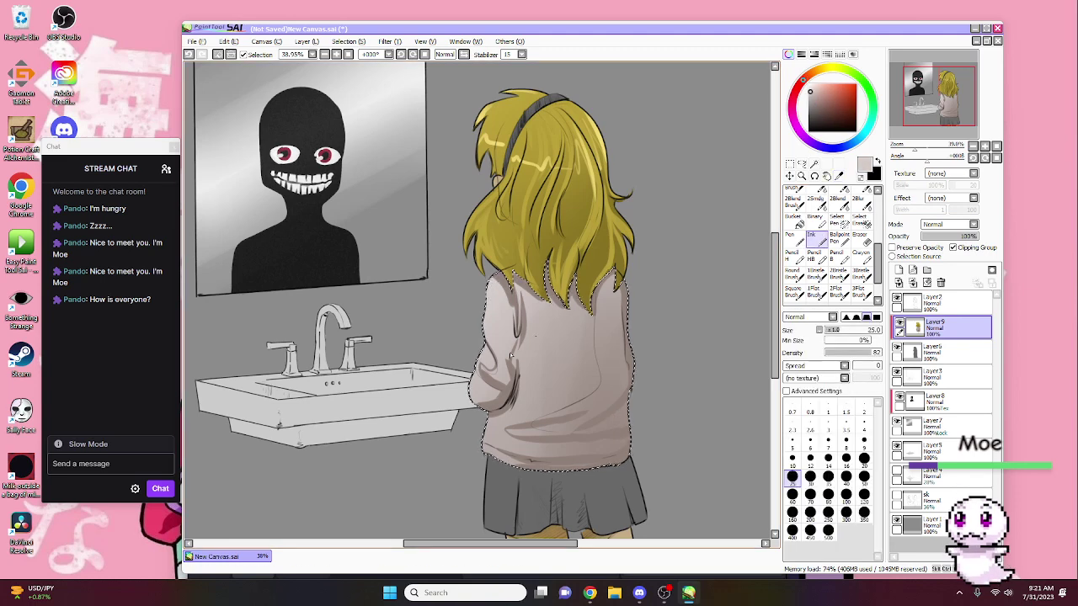
left_click_drag(531, 324, 630, 362)
mouse_move(623, 312)
left_mouse_down()
mouse_move(497, 451)
mouse_move(535, 459)
left_mouse_up()
left_click_drag(607, 273, 627, 454)
key("ctrl+d")
Step: Select the skirt from the line art layer with the Magic Wand and fill its missed hatching areas with the size 50 Select Pen
left_click(813, 163)
left_click_drag(506, 379, 537, 290)
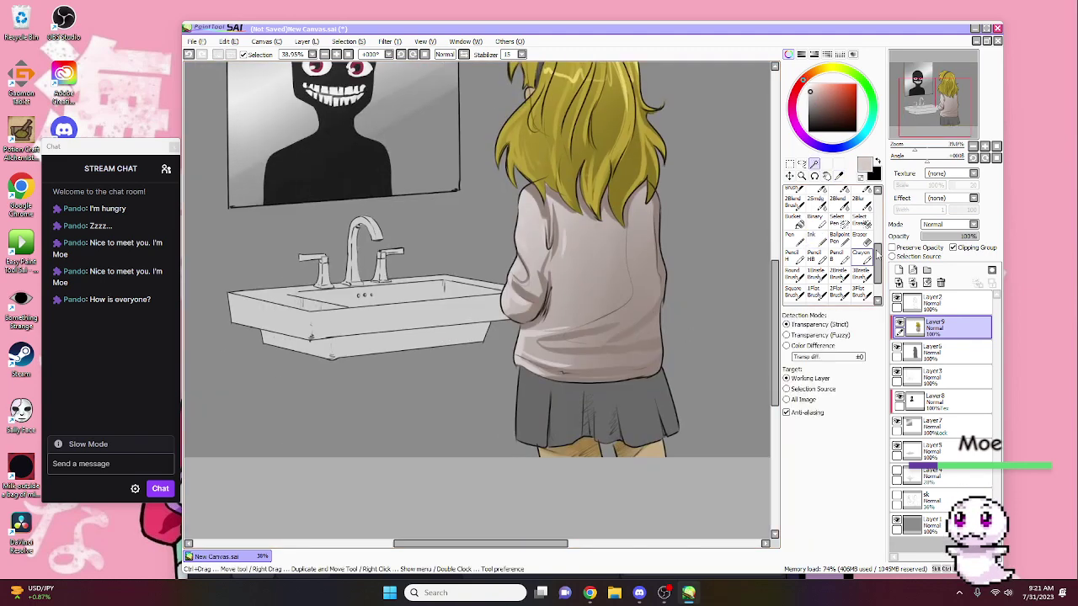
left_click(935, 303)
left_click(631, 412)
left_click(548, 412)
key("b")
scroll(573, 421, "up", 4)
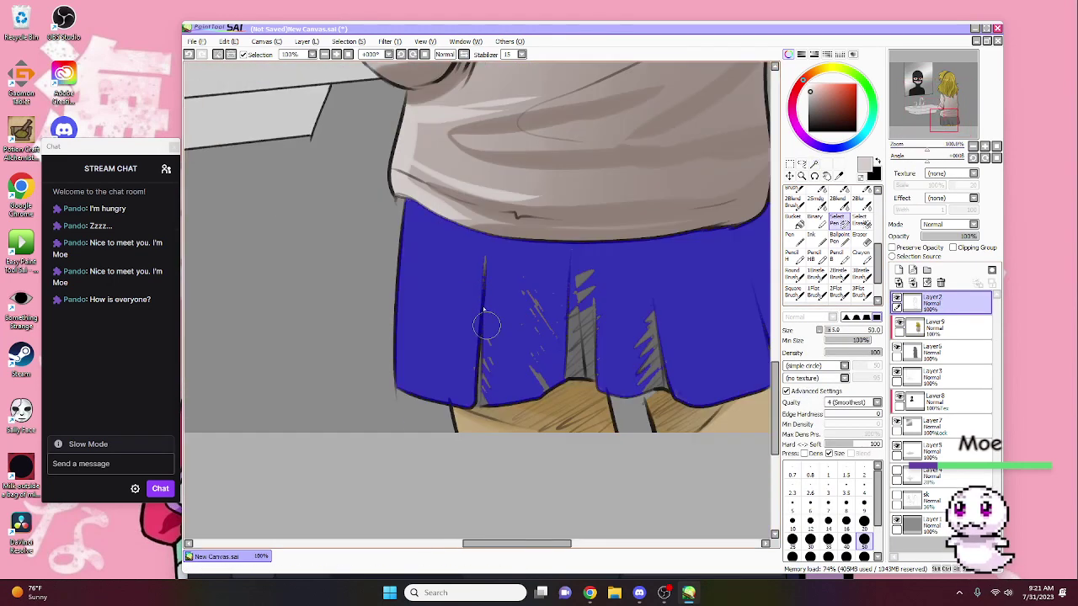
mouse_move(536, 381)
left_mouse_down()
mouse_move(498, 286)
mouse_move(542, 340)
mouse_move(686, 384)
mouse_move(668, 325)
mouse_move(623, 372)
left_mouse_up()
Step: Fill the selected skirt with dark green on the clipped colour layer using the Ink
left_click(941, 326)
left_click(870, 92)
left_click(819, 117)
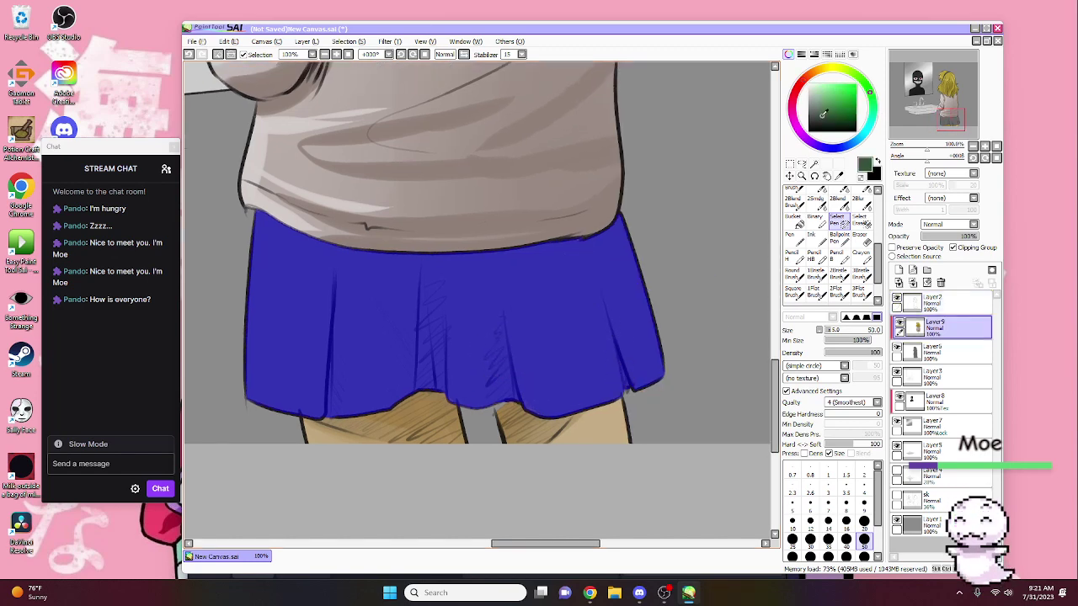
left_click(815, 239)
left_click_drag(471, 295, 435, 423)
Step: Shade the skirt's pleats and waist with a darker green using the size 60 Ink, and clear the selection
scroll(434, 424, "down", 8)
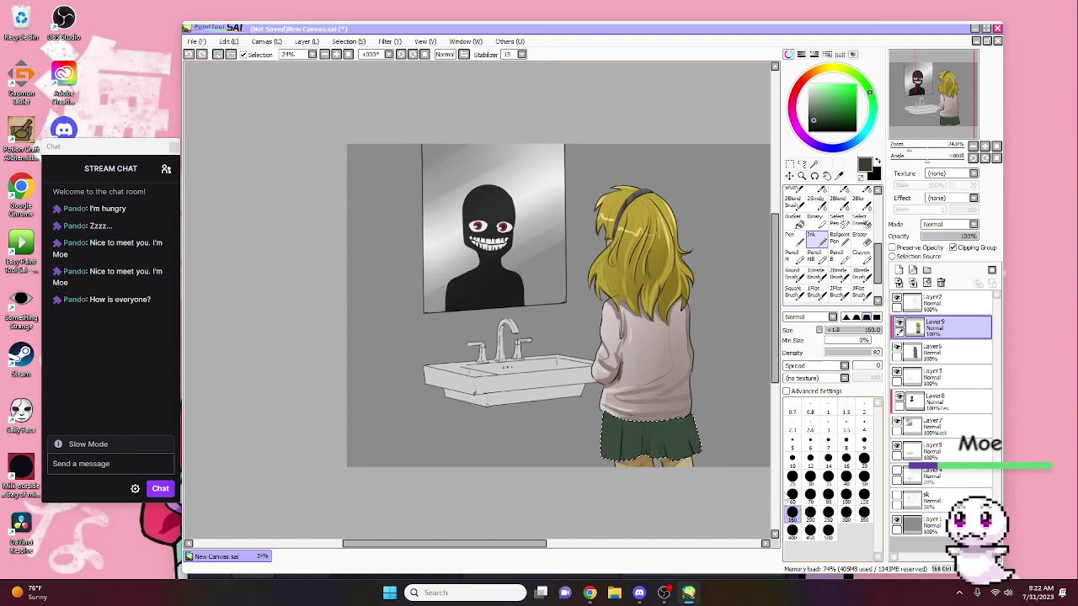
key("bracketleft")
key("bracketleft")
key("bracketleft")
key("bracketleft")
key("bracketleft")
key("bracketleft")
key("bracketleft")
left_click(791, 494)
left_click_drag(623, 437, 646, 434)
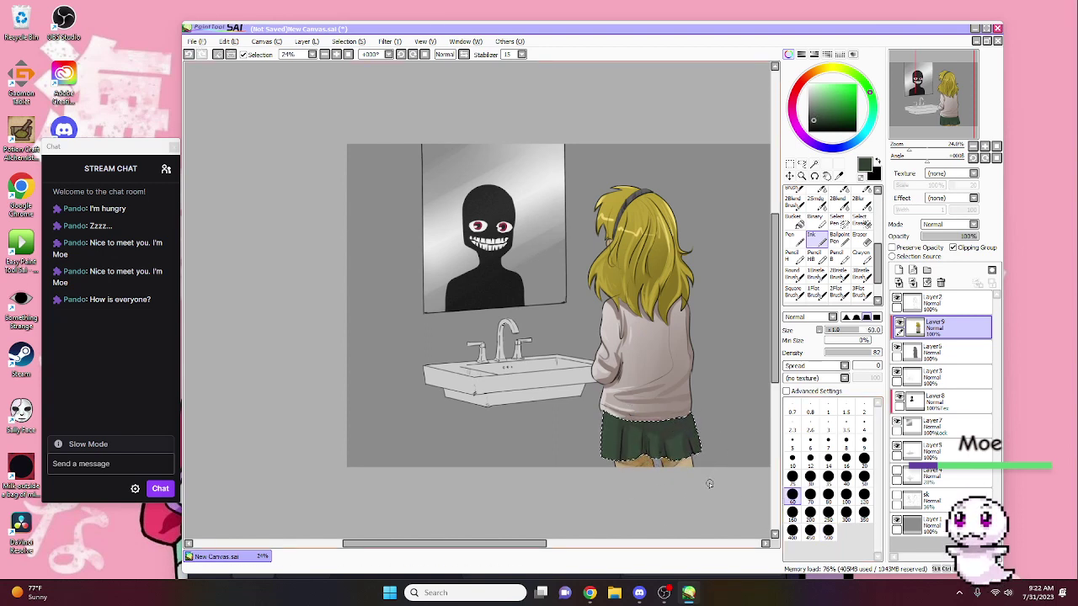
key("ctrl+d")
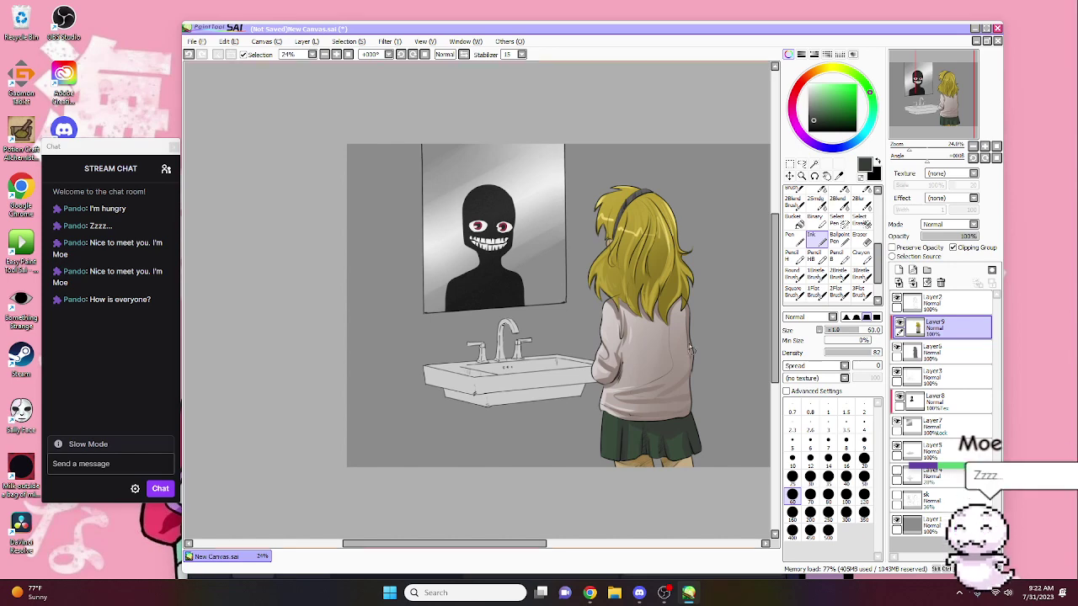
Step: Fill the background layer with dark maroon and repaint it in a deeper near-black maroon with the size 500 Ink
scroll(710, 243, "right", 1)
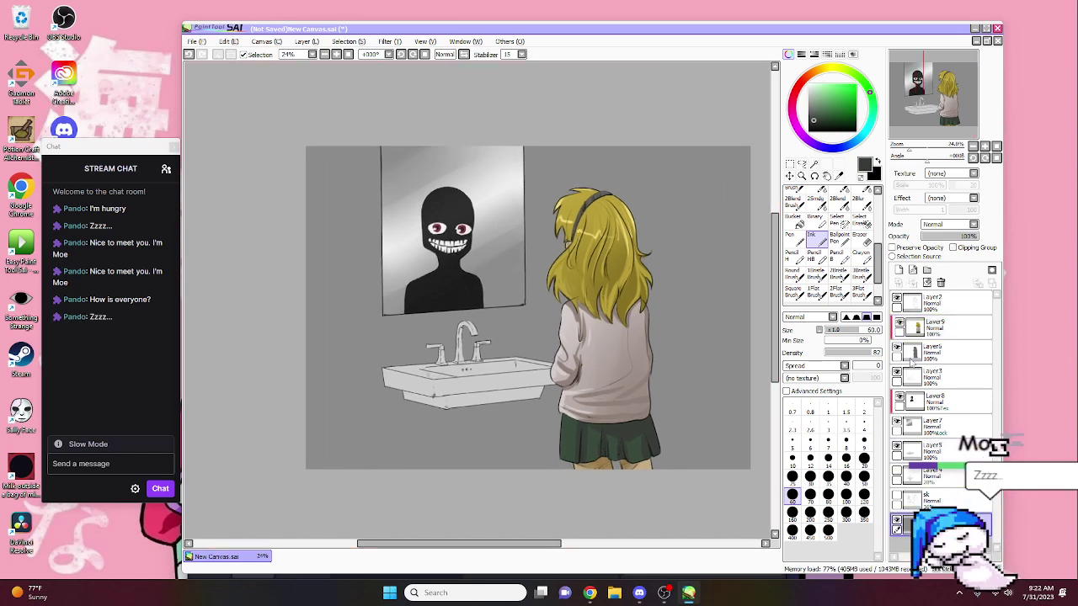
left_click(793, 99)
left_click(834, 123)
left_click(799, 221)
left_click(685, 349)
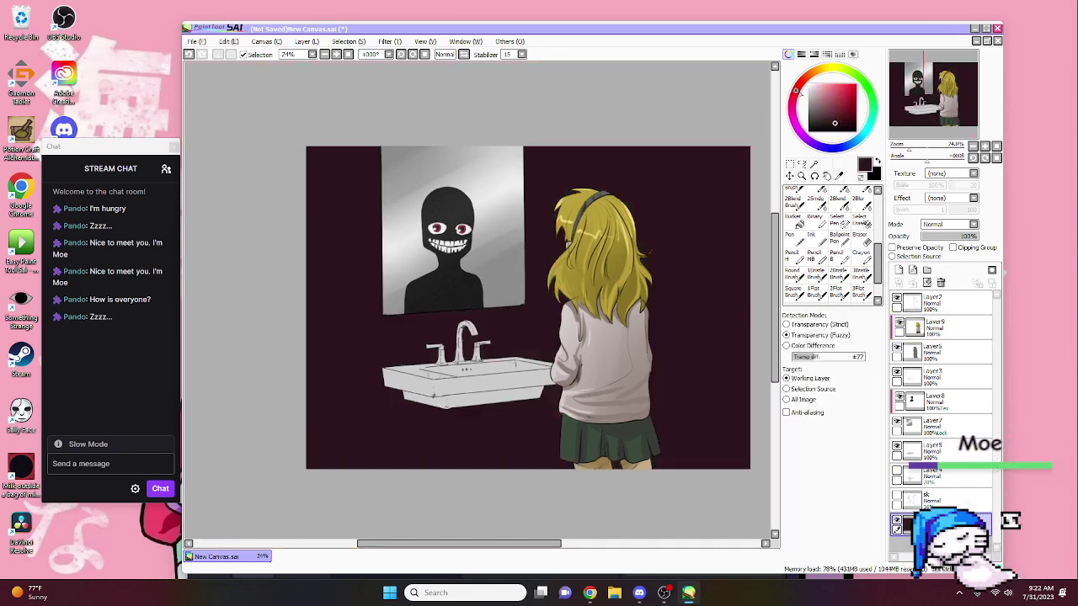
left_click(809, 236)
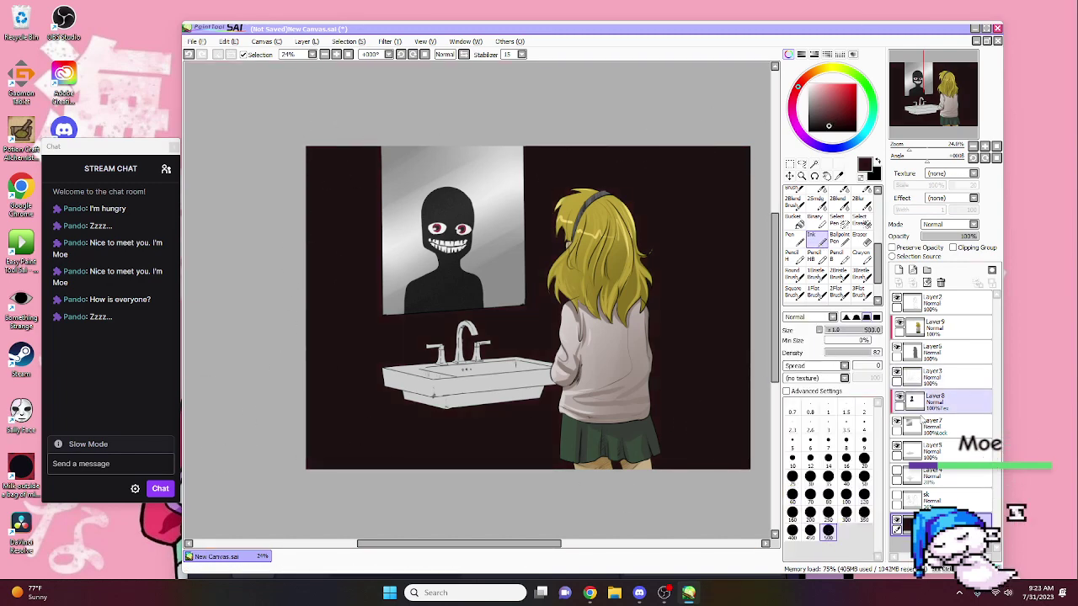
Step: Try painting grey-blue directly over the mirror layer with the size 500 Ink, and undo it
left_click(935, 425)
left_click(798, 126)
left_click(819, 96)
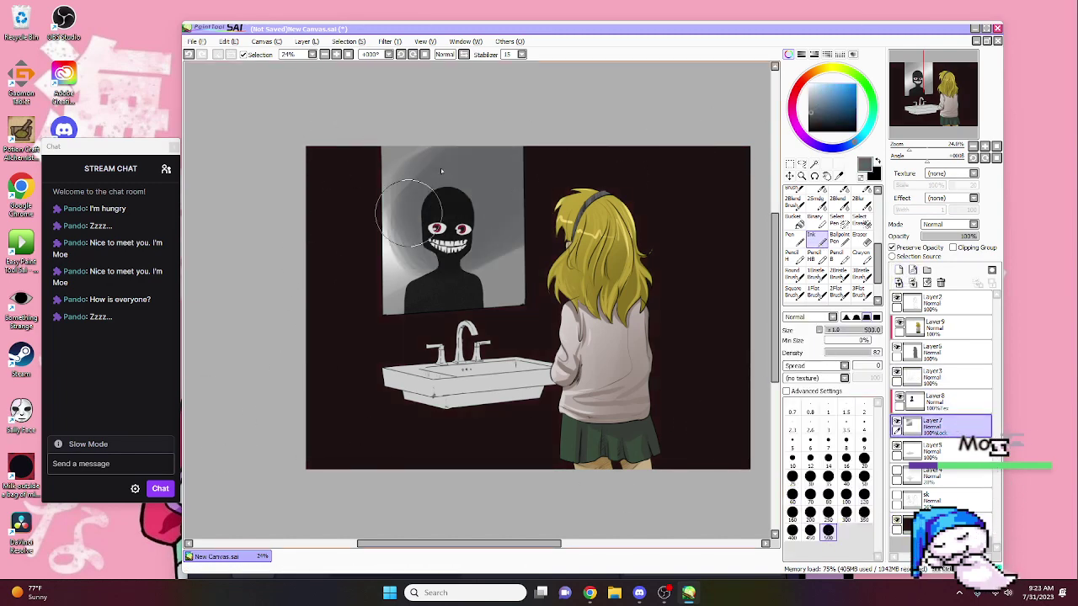
mouse_move(471, 211)
left_mouse_down()
mouse_move(329, 243)
mouse_move(510, 311)
left_mouse_up()
key("ctrl+z")
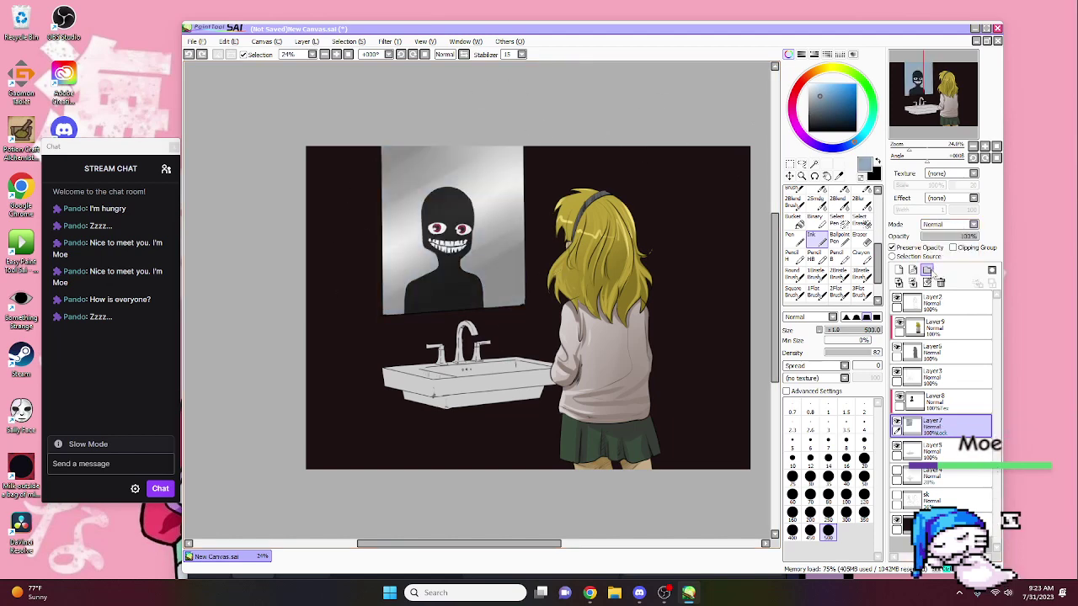
key("ctrl+z")
key("ctrl+y")
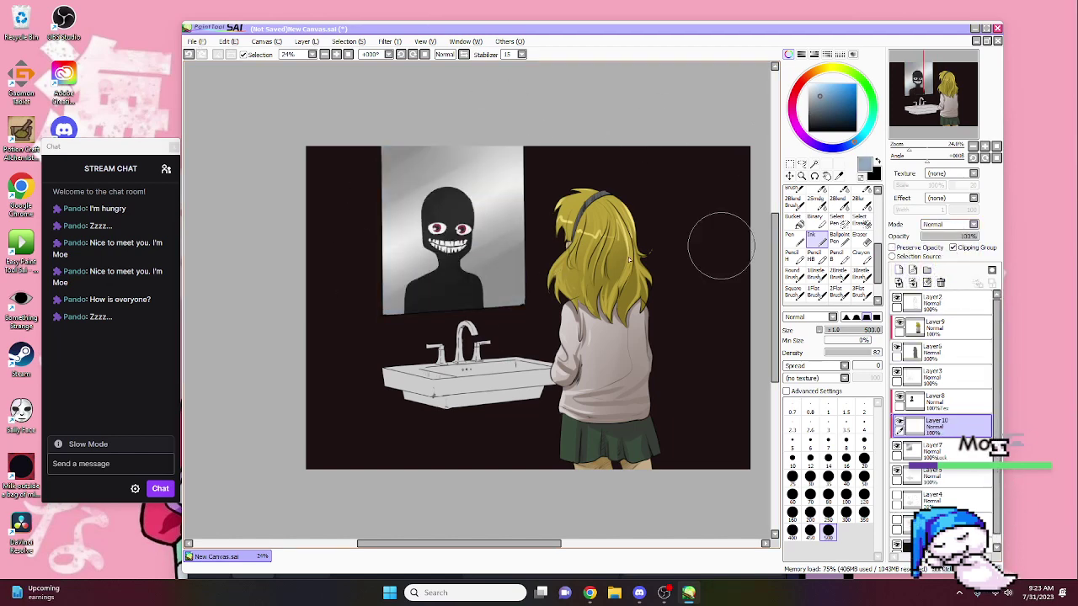
Step: On a new layer clipped to the mirror and set to Overlay, tint the mirror muted mauve with the size 500 Ink
key("ctrl+y")
left_click(949, 225)
left_click(933, 267)
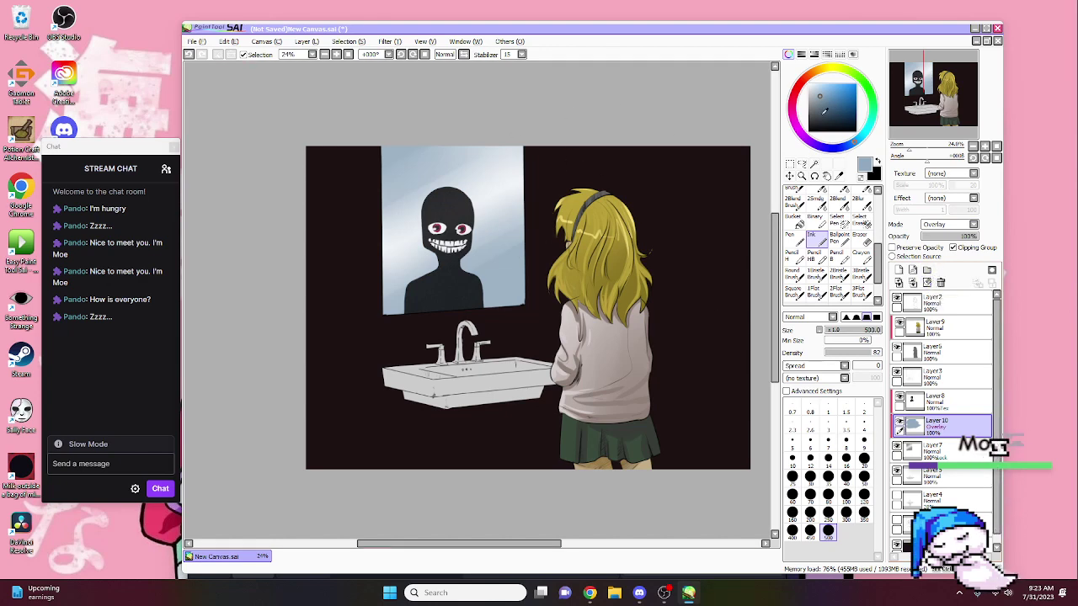
left_click(526, 165, "alt")
key("ctrl+z")
left_click(797, 124)
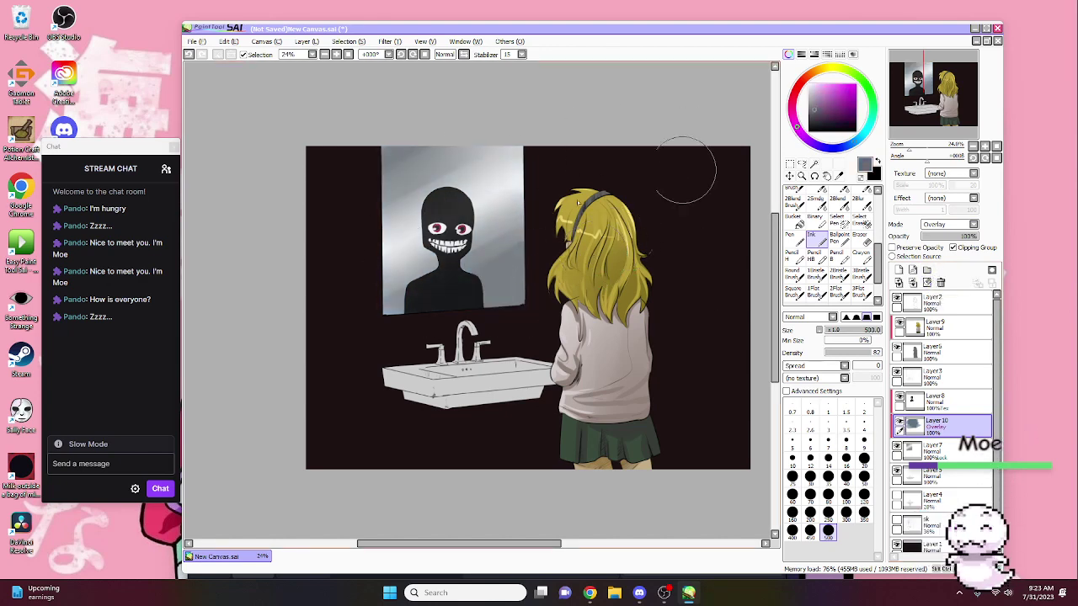
left_click_drag(686, 171, 312, 267)
left_click(498, 152, "alt")
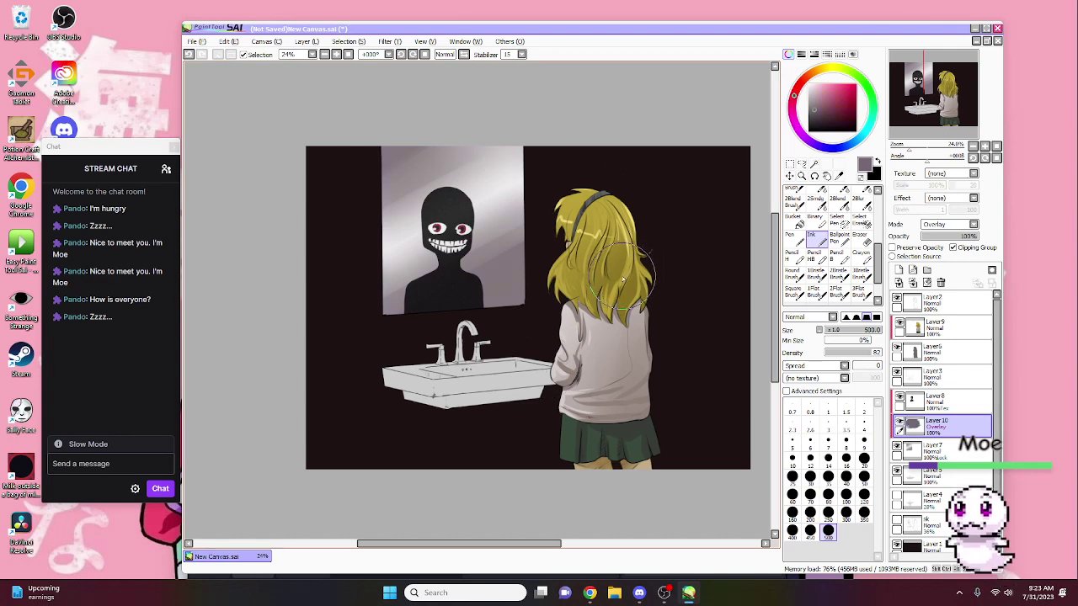
Step: Save the canvas in the grimms folder as the SAI file "mabel commencement arc illustration"
key("ctrl+s")
type("mabel commencem")
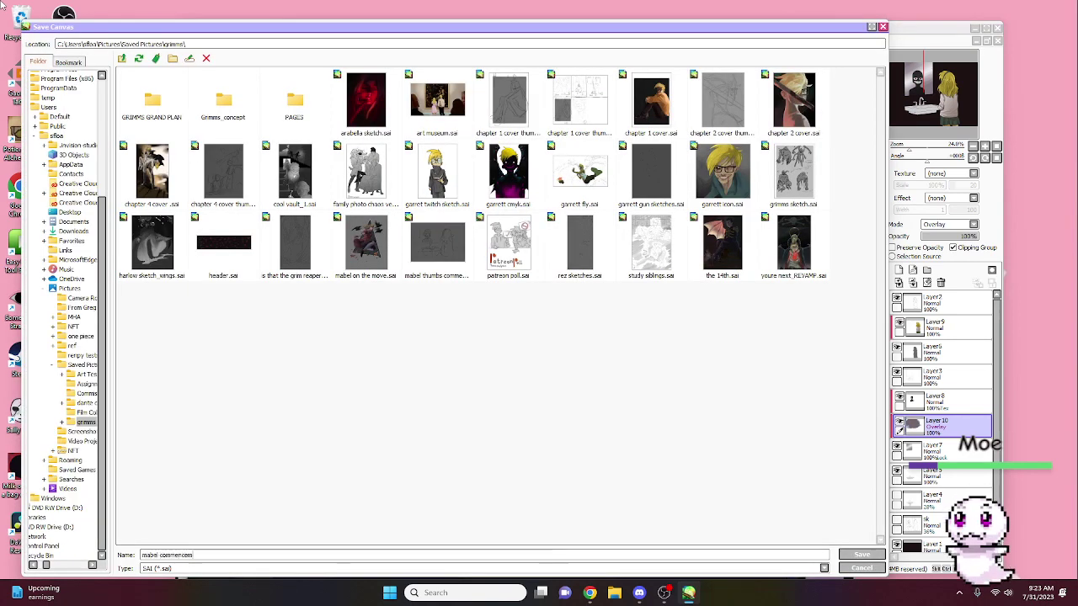
type("ent arc illustration")
key("Return")
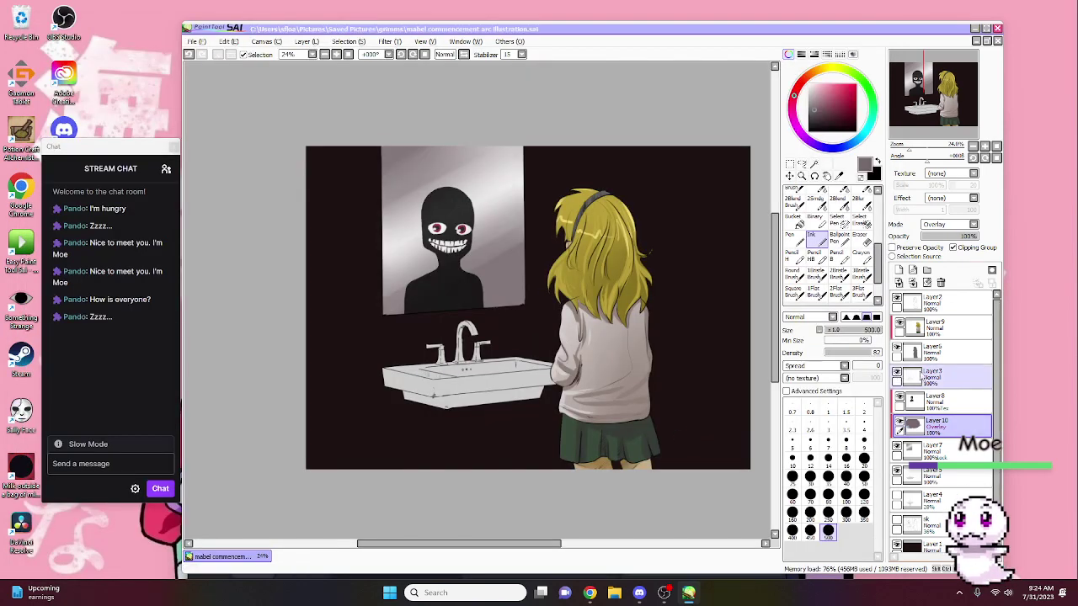
Step: Turn on Preserve Opacity for the sink layer and shade the sink's base in greyish mauve, softened with the size 350 2Blend
left_click(960, 476)
left_click(921, 251)
scroll(493, 468, "up", 3)
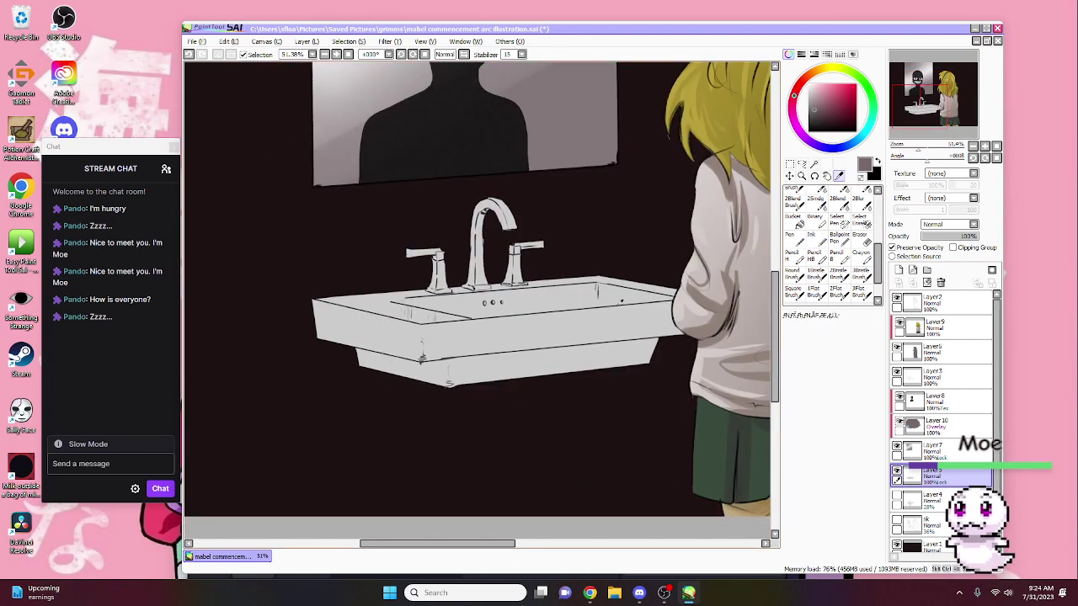
key("b")
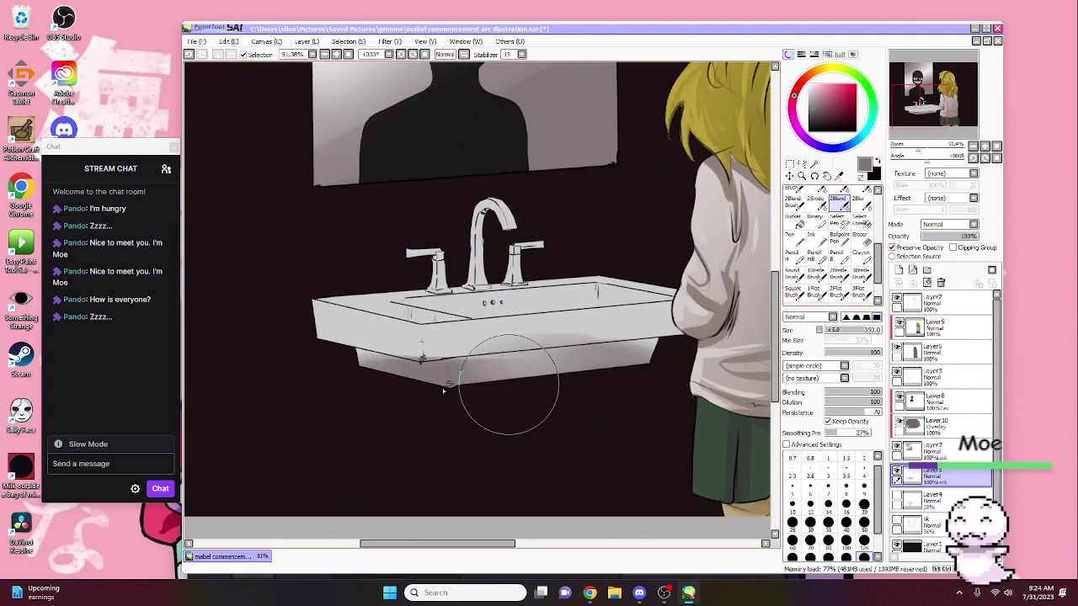
Step: Paint mauve-grey shadows under the sink's rim and white highlights along its top edge with the size 35 Pencil H
key("n")
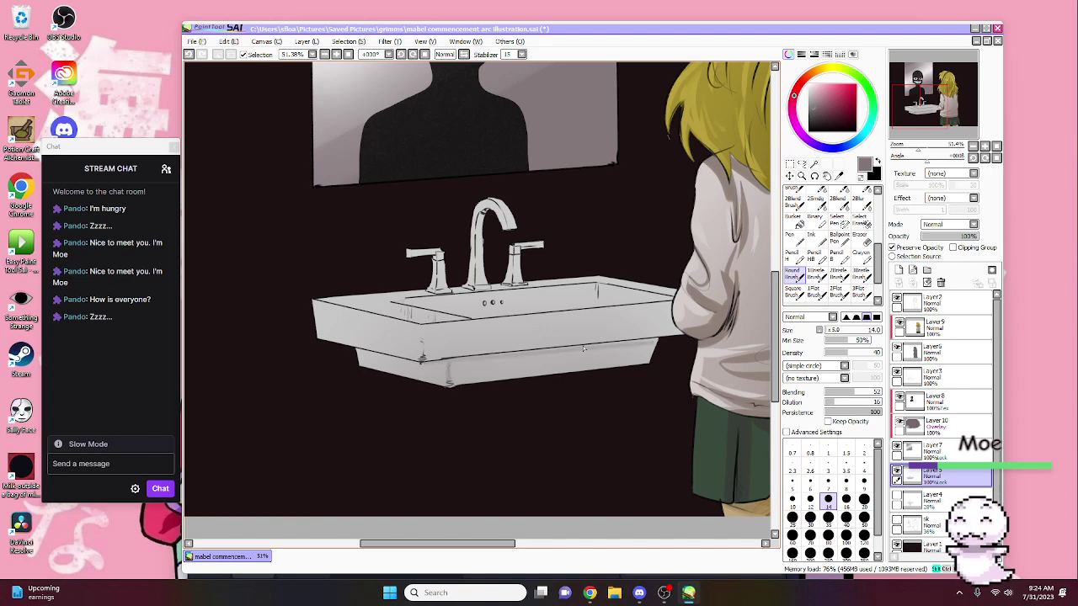
key("n")
key("bracketright")
key("bracketright")
key("bracketright")
key("bracketright")
key("bracketright")
mouse_move(661, 339)
left_mouse_down()
mouse_move(483, 370)
mouse_move(658, 343)
mouse_move(430, 370)
mouse_move(444, 378)
mouse_move(373, 360)
mouse_move(422, 372)
mouse_move(384, 368)
mouse_move(423, 351)
mouse_move(422, 413)
mouse_move(623, 376)
left_mouse_up()
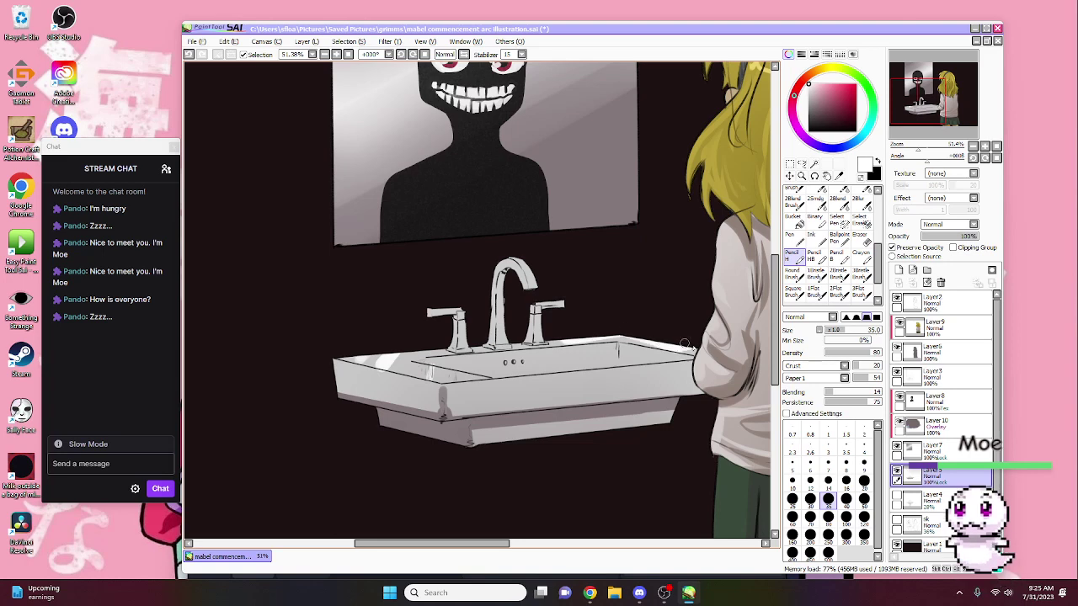
Step: Blend the shadows and highlights on the sink's rim and front corner using the 2Blend brush at size 40
scroll(686, 346, "down", 2)
key("b")
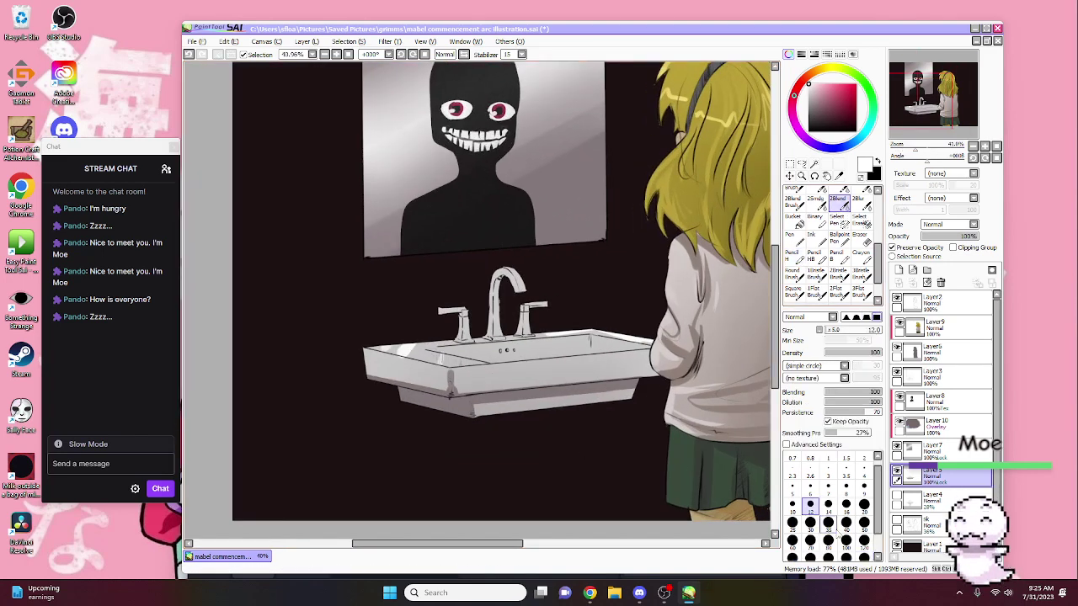
key("bracketright")
key("bracketright")
key("bracketright")
key("bracketright")
key("bracketright")
key("bracketright")
key("bracketright")
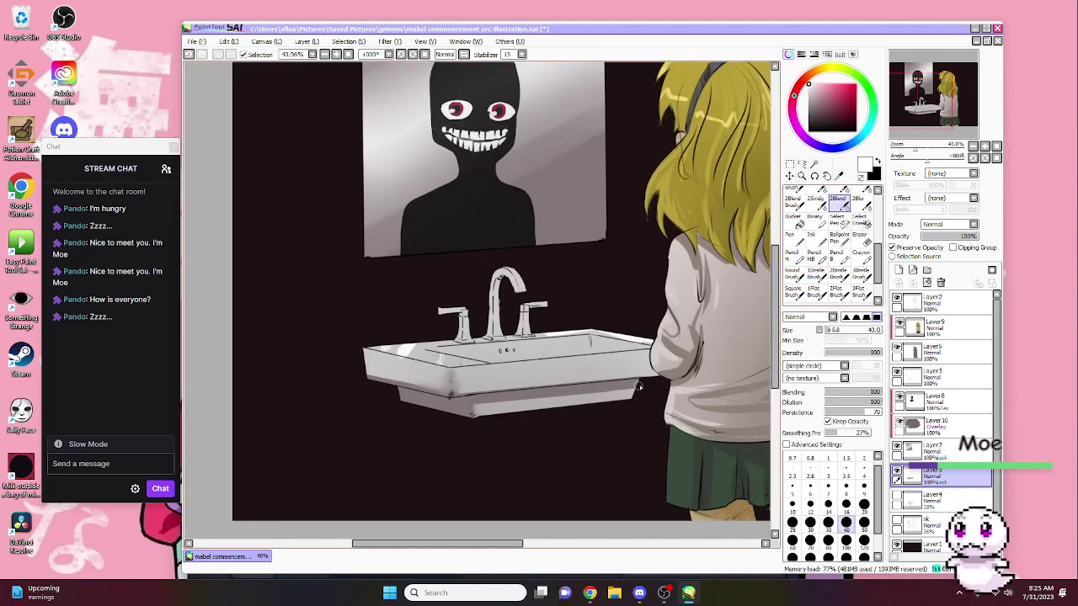
mouse_move(638, 386)
left_mouse_down()
mouse_move(483, 408)
mouse_move(576, 398)
mouse_move(459, 381)
left_mouse_up()
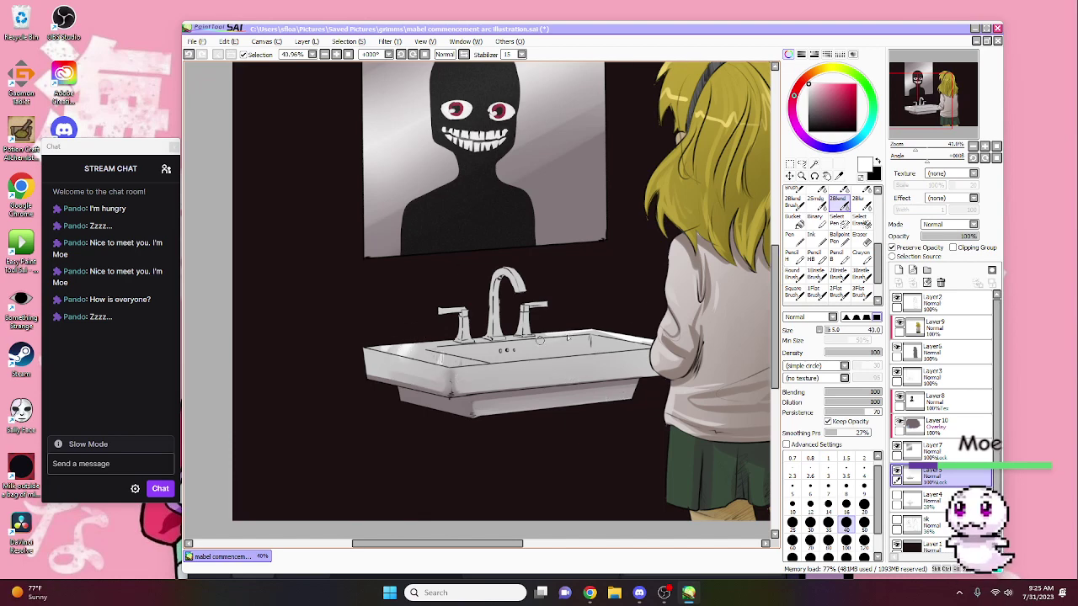
Step: Shade the faucet and handles in mauve-grey with the size 60 Ink and highlight them in near-white at size 10
key("n")
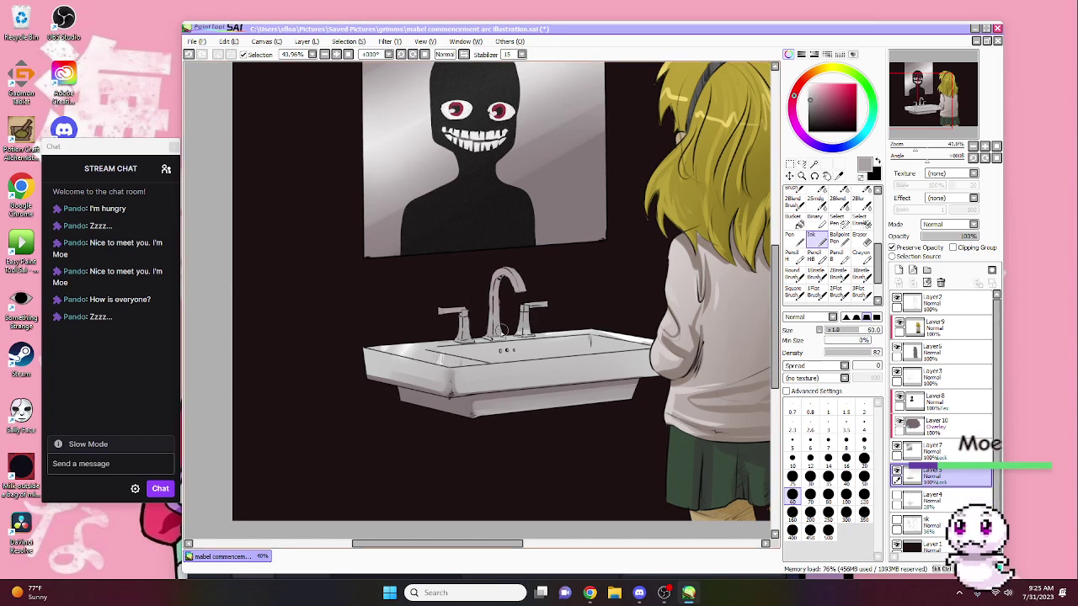
left_click(532, 249, "alt")
key("bracketleft")
key("bracketleft")
key("bracketleft")
key("bracketleft")
key("bracketleft")
key("bracketleft")
key("bracketleft")
key("bracketleft")
key("bracketleft")
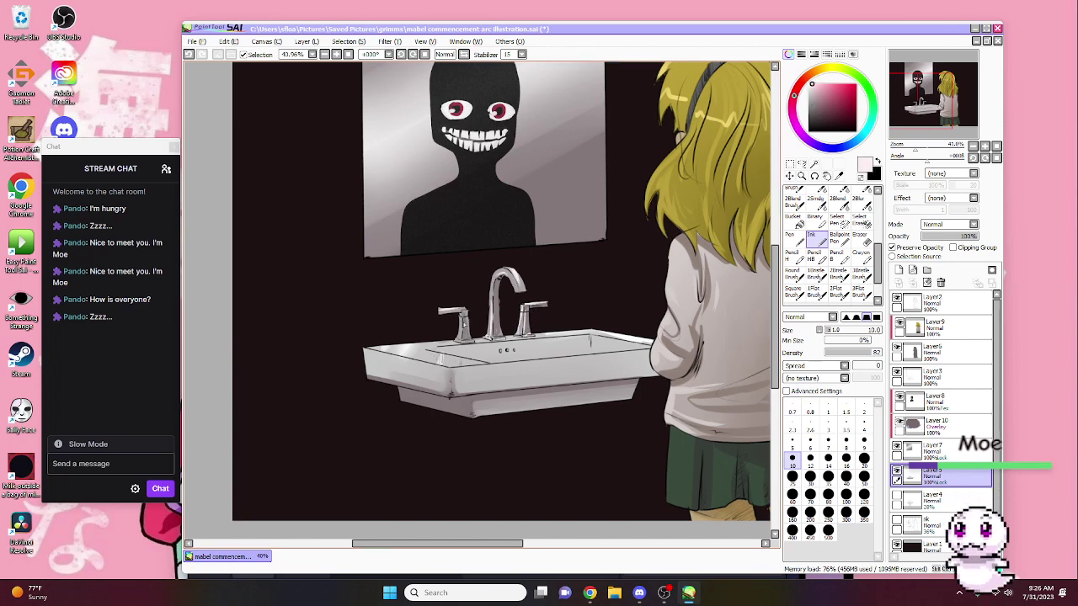
Step: Add near-white highlights along the edges of the sink's rim and base with the size 10 Ink
left_click_drag(650, 341, 498, 354)
key("ctrl+z")
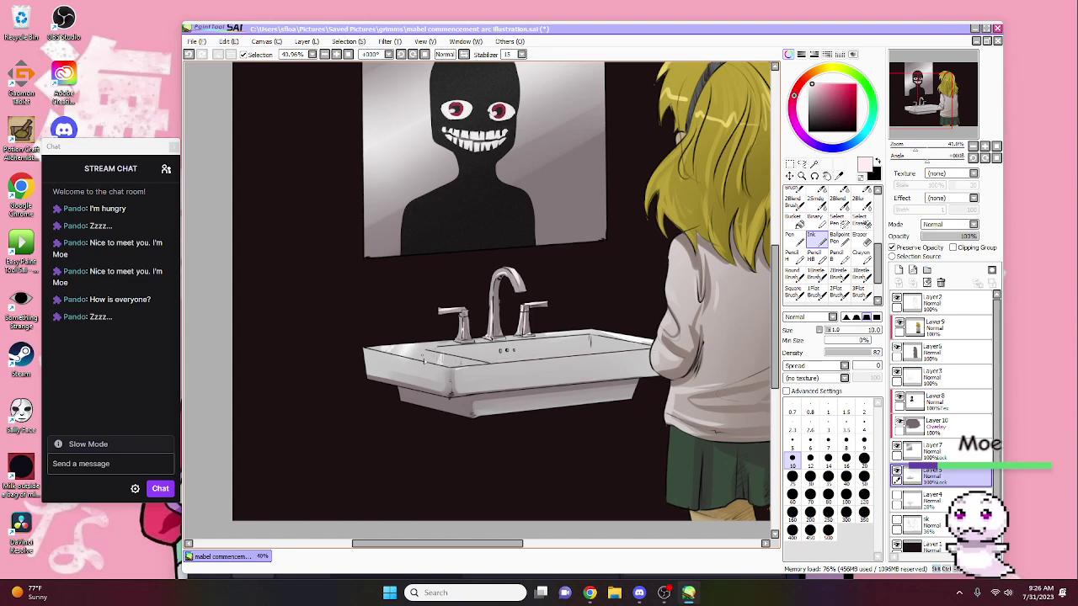
left_click_drag(476, 416, 639, 396)
left_click_drag(524, 360, 654, 350)
key("ctrl+z")
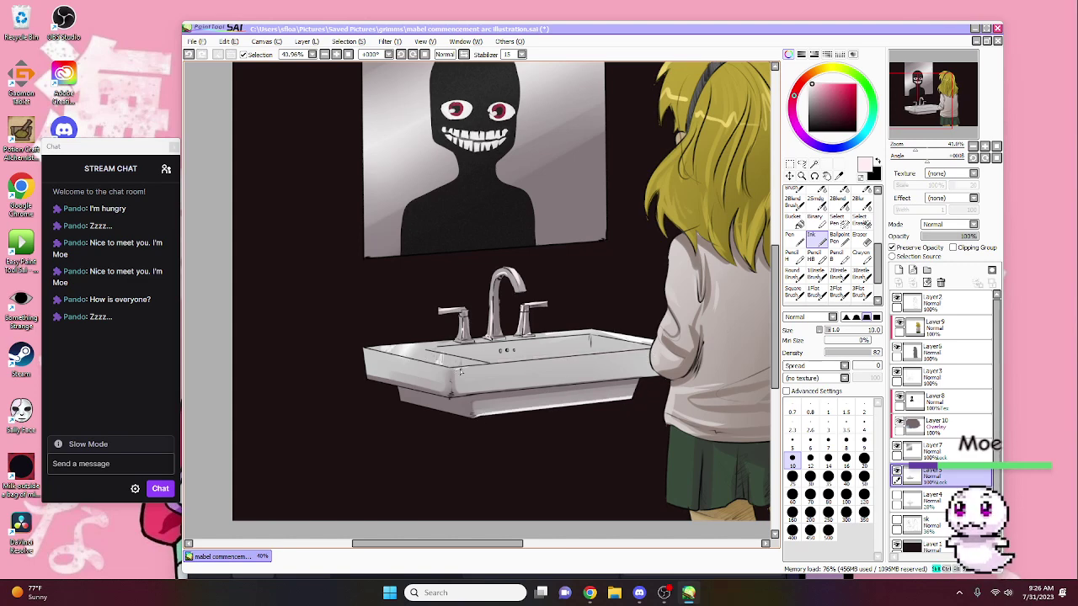
left_click_drag(461, 369, 653, 351)
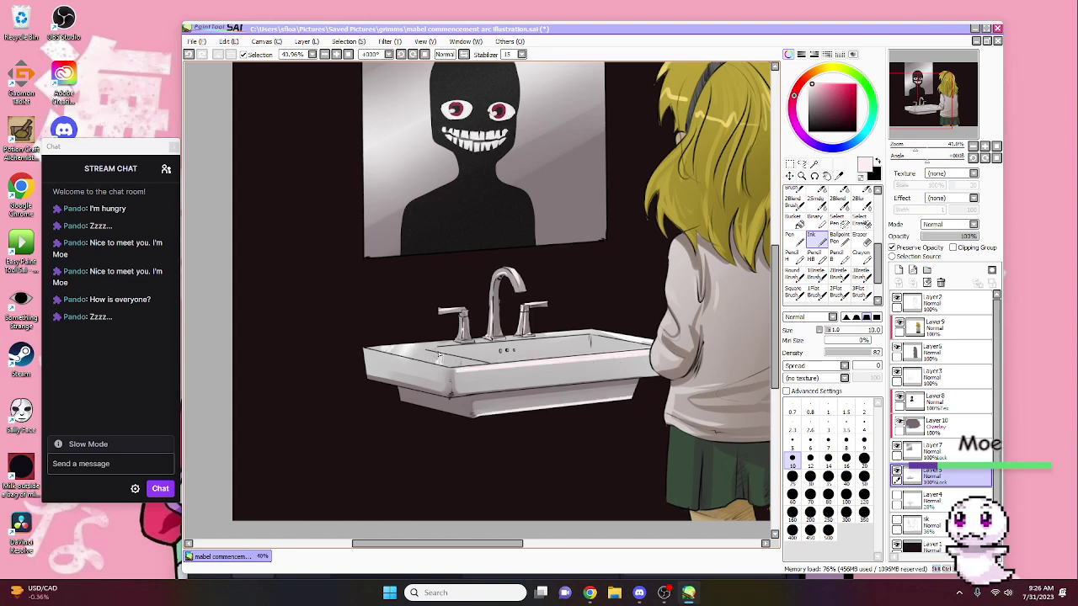
Step: Try the Chaos3 texture on the background layer and undo it
left_click_drag(928, 154, 899, 154)
left_click(931, 545)
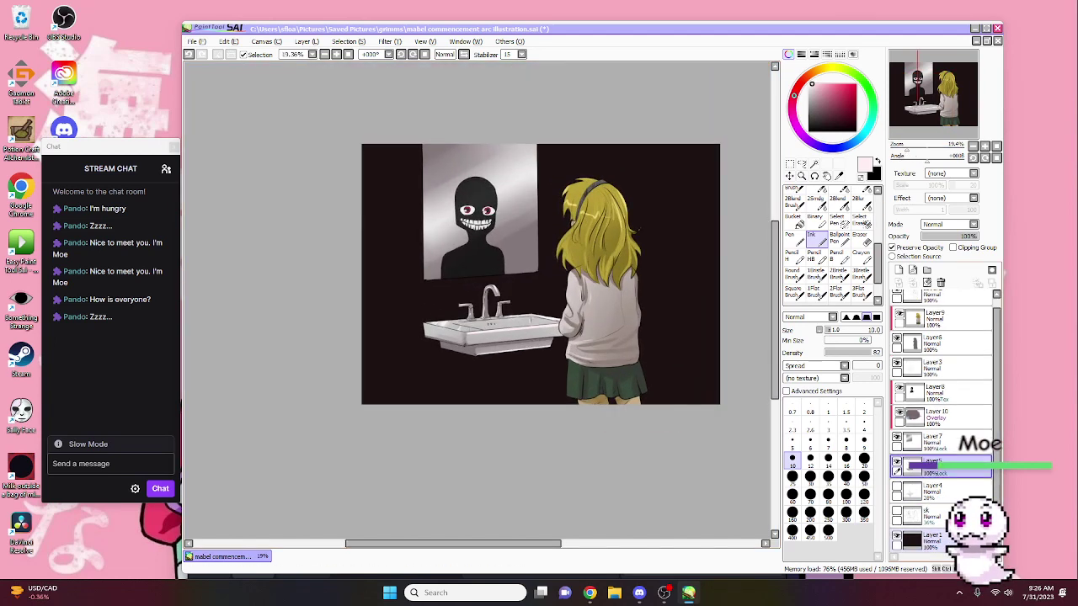
left_click(973, 173)
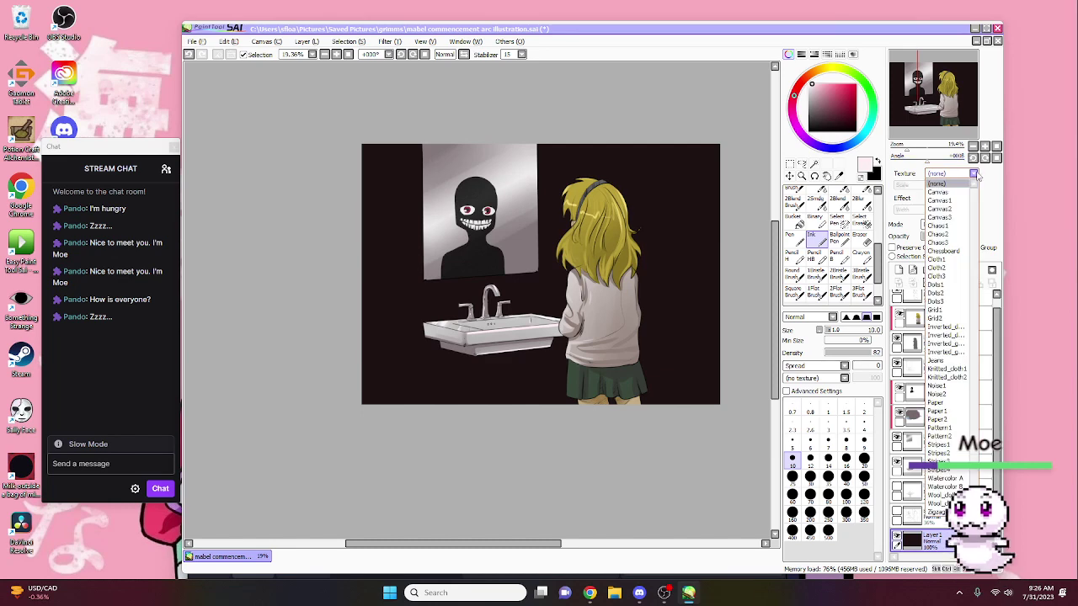
left_click(937, 242)
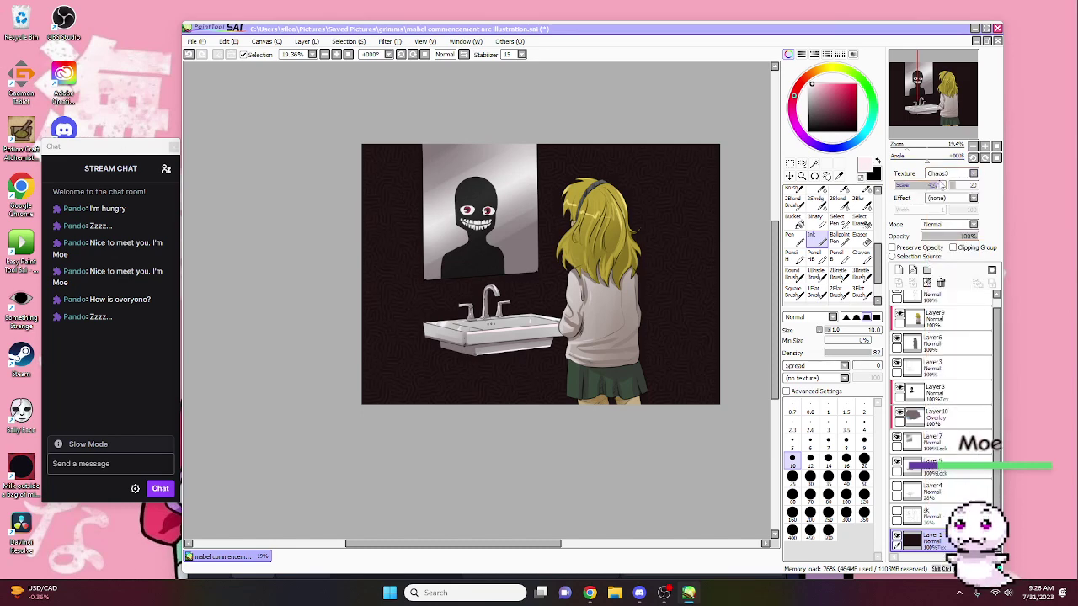
key("ctrl+z")
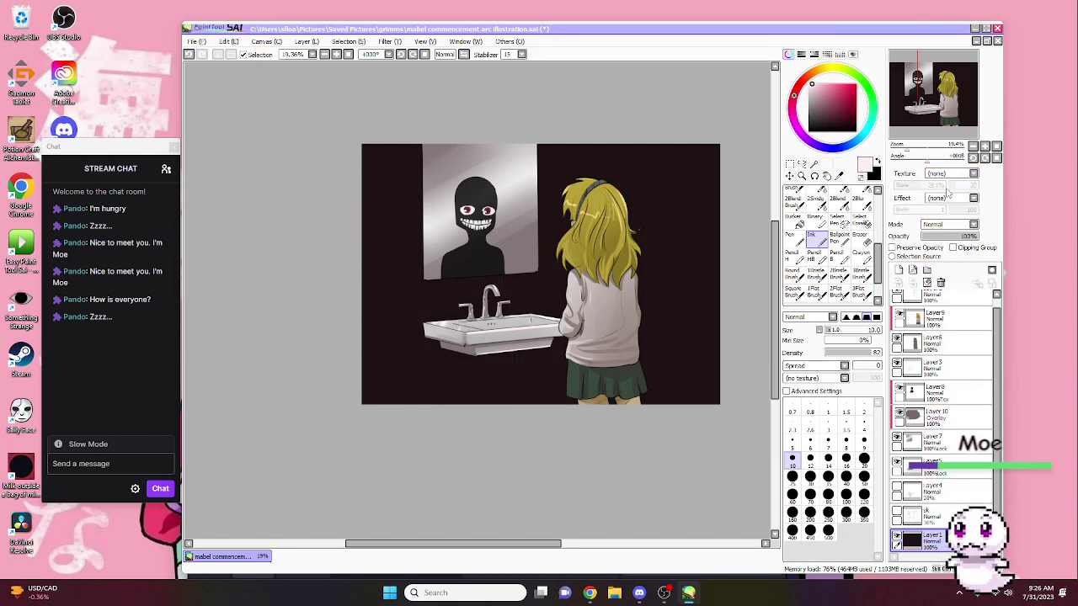
Step: On a new layer above the background, paint white eye shapes around the girl's head with the Ink, enlarging it to size 40
left_click(899, 270)
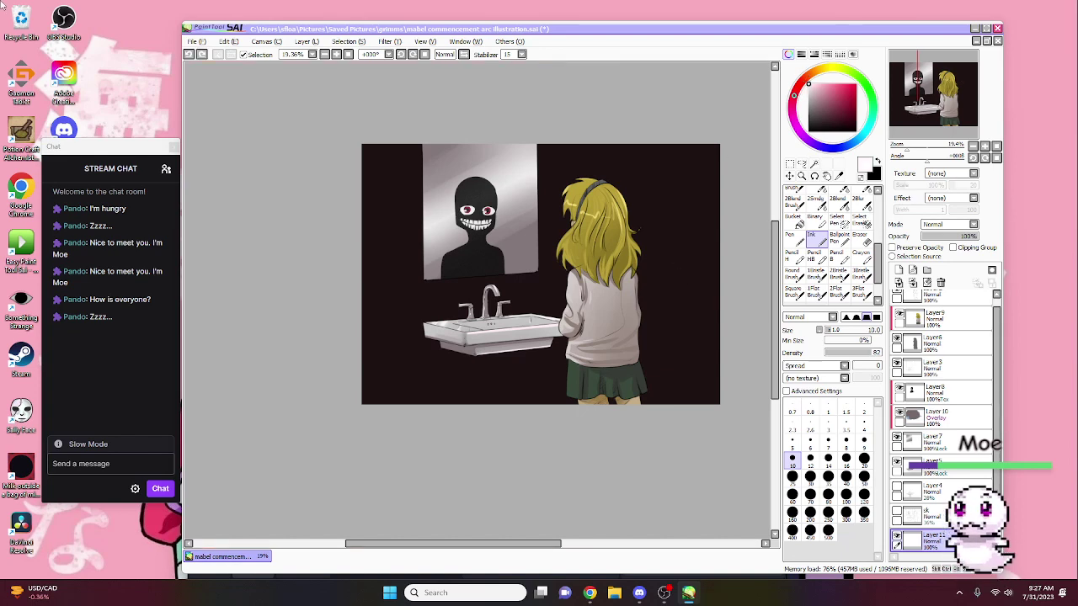
key("bracketright")
key("bracketright")
key("bracketright")
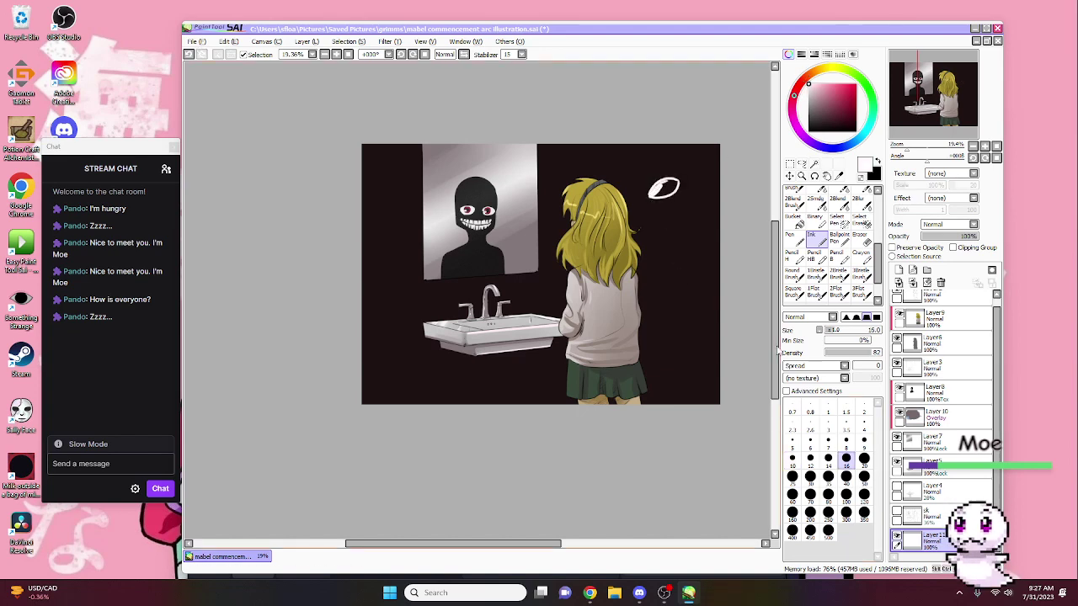
key("bracketright")
key("bracketright")
key("bracketright")
key("bracketright")
key("bracketright")
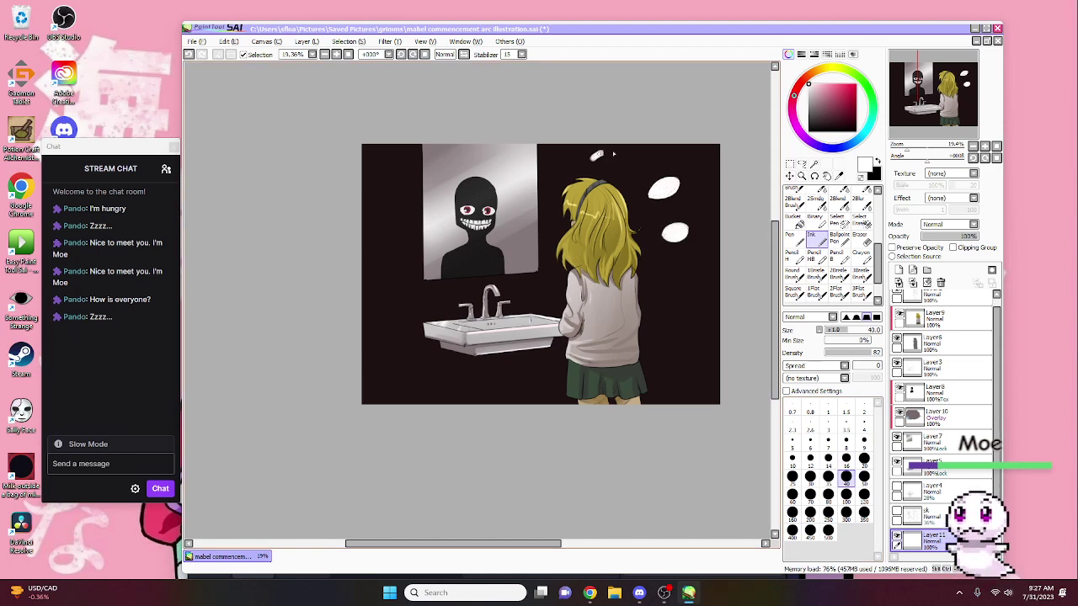
Step: Paint more white eye shapes beside the girl's body with the size 25 and 60 Ink, erasing the lowest one and sharpening the corners
key("bracketleft")
key("bracketleft")
key("bracketleft")
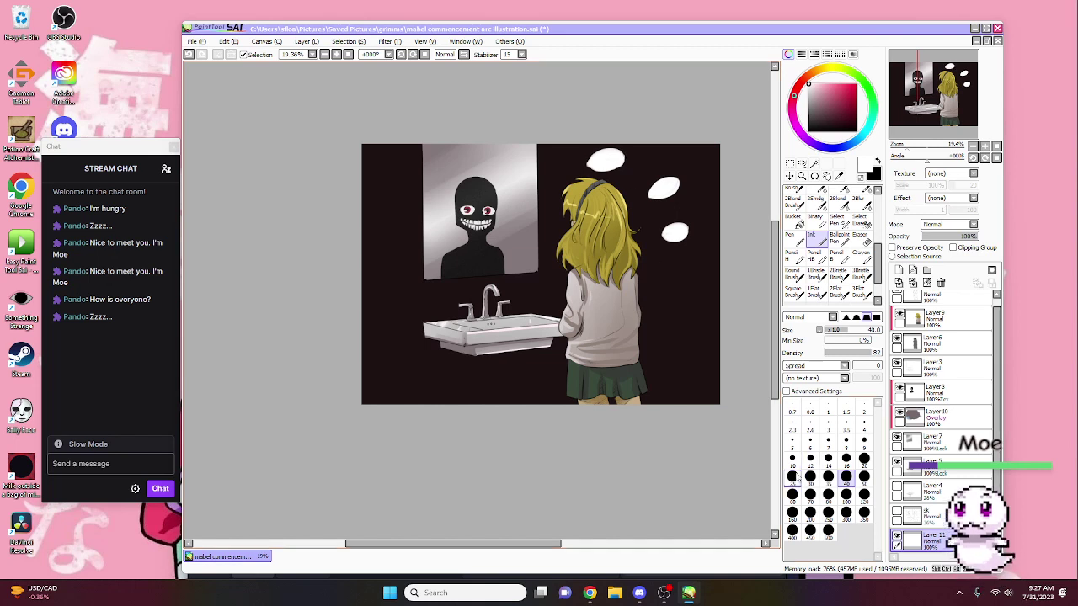
left_click_drag(651, 308, 682, 308)
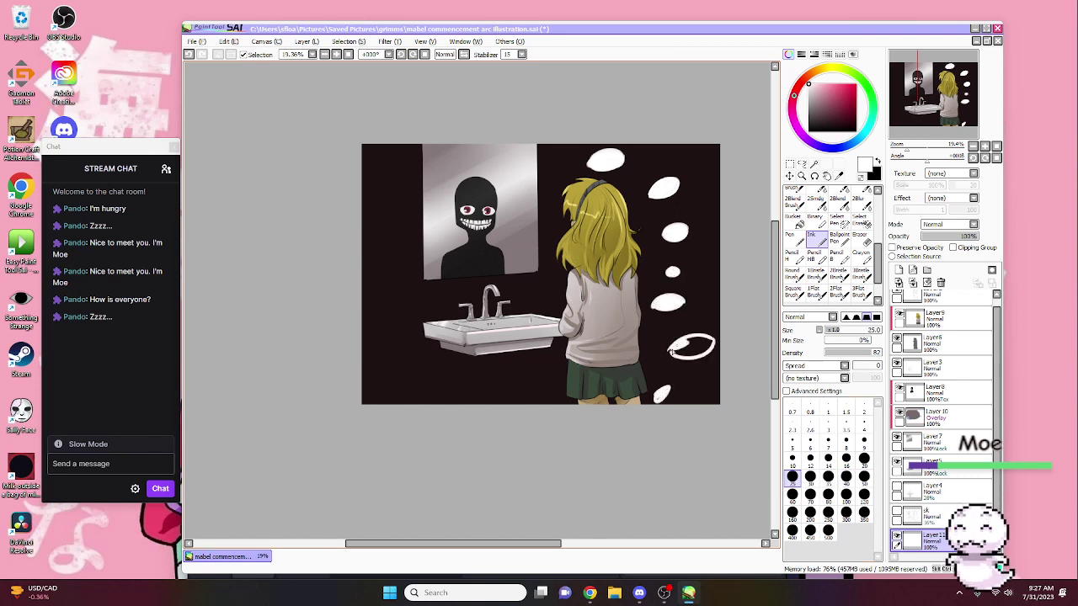
key("bracketright")
key("bracketright")
key("bracketright")
key("bracketright")
key("bracketright")
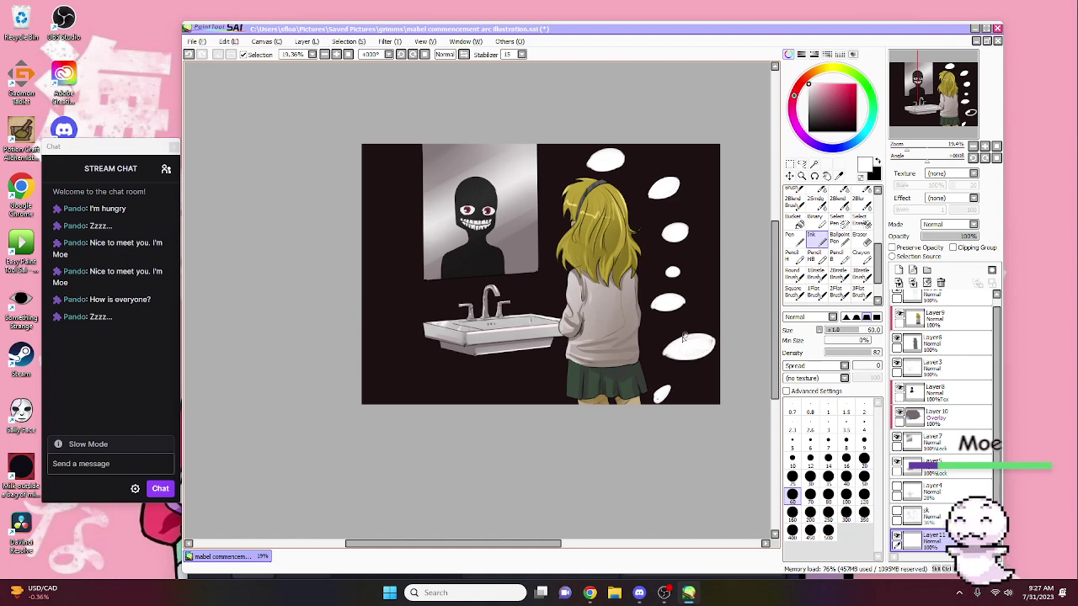
key("b")
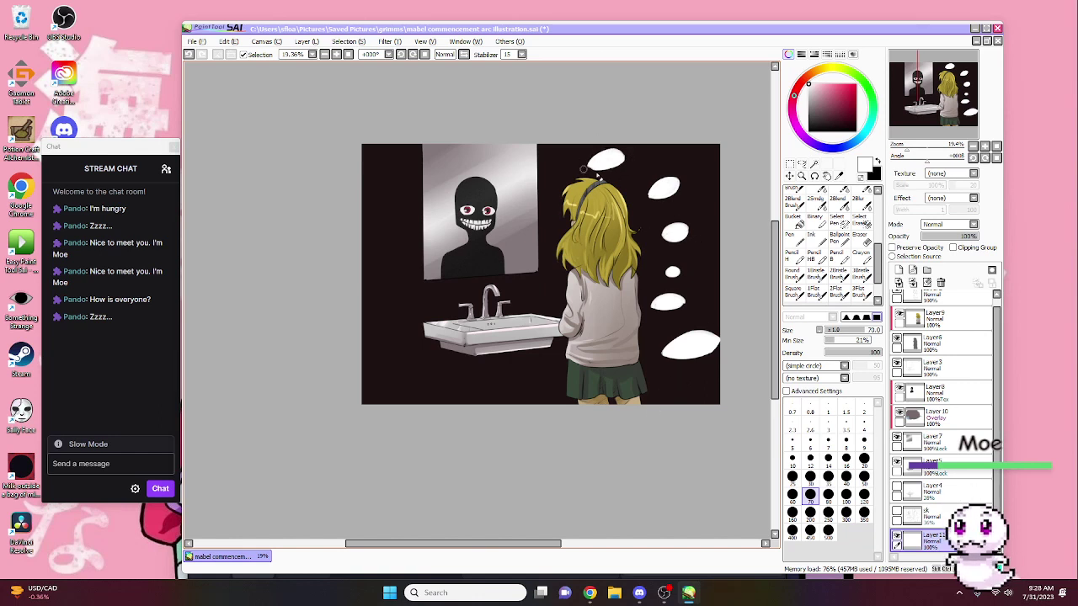
Step: Paint dark grey pupils in the white eyes with the Ink, using size 60 for large eyes and 25 for small ones
left_click(815, 239)
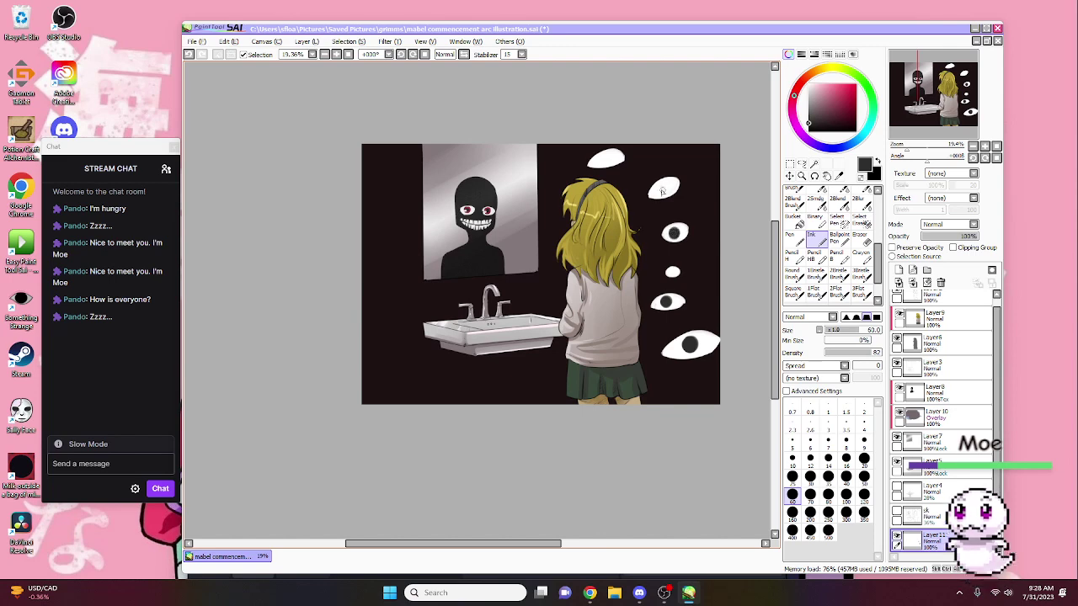
key("bracketleft")
key("bracketleft")
key("bracketleft")
key("bracketleft")
key("bracketleft")
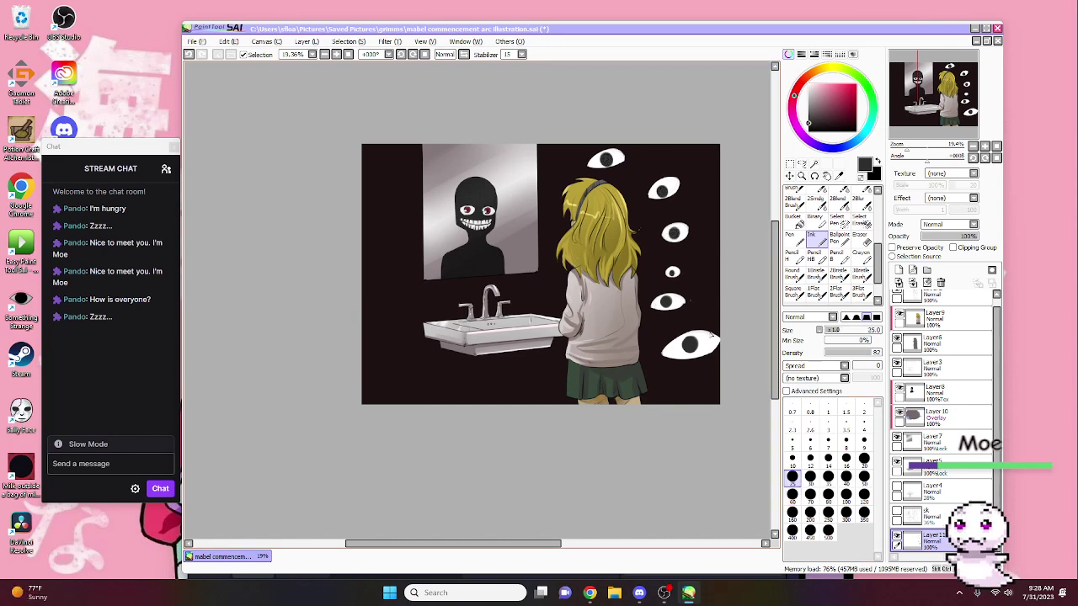
Step: Transform a copy of the eyes so they sit behind and below the sink
key("ctrl+t")
mouse_move(674, 249)
left_mouse_down()
mouse_move(463, 248)
mouse_move(562, 326)
left_mouse_up()
left_click(840, 395)
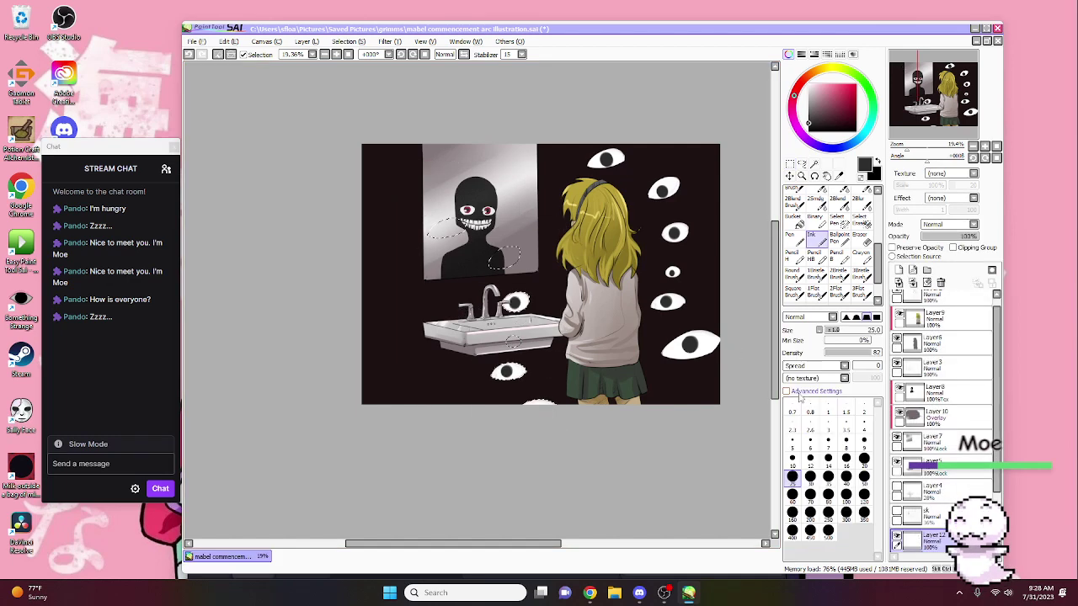
Step: Transform further copies of the eyes to fill the background beside the mirror and the sink's far side
key("ctrl+t")
left_click_drag(539, 244, 392, 251)
left_click(802, 394)
key("ctrl+t")
mouse_move(428, 413)
left_mouse_down()
mouse_move(392, 439)
mouse_move(424, 438)
mouse_move(424, 371)
mouse_move(424, 394)
mouse_move(472, 454)
mouse_move(353, 421)
mouse_move(412, 433)
mouse_move(379, 388)
mouse_move(404, 345)
left_mouse_up()
left_click(802, 395)
key("ctrl+e")
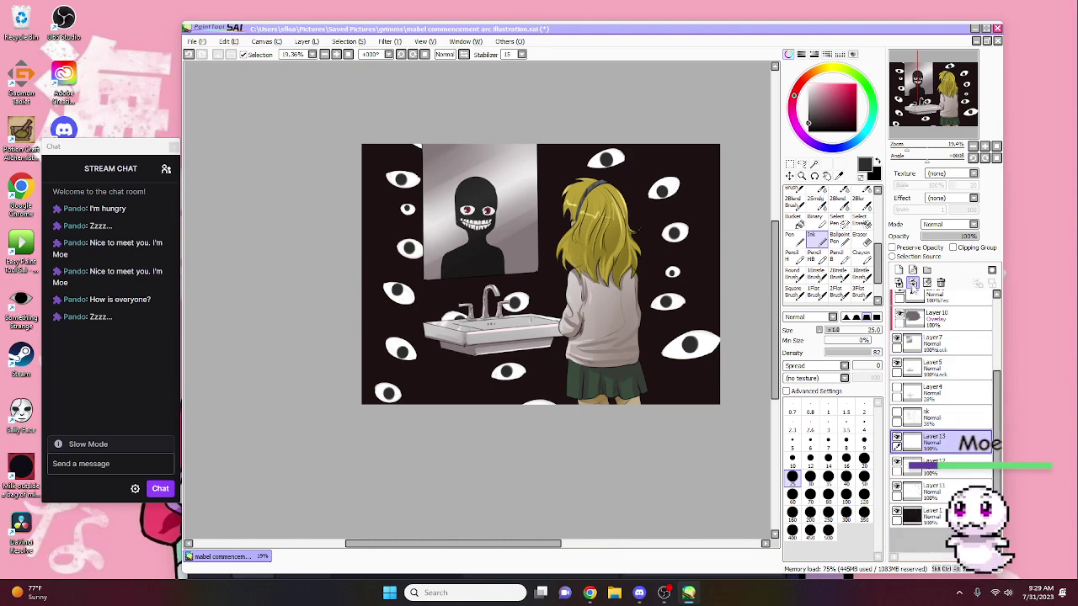
Step: Place another transformed copy of the eyes between the mirror and the girl, and merge the eye copies into one layer
key("ctrl+e")
key("ctrl+v")
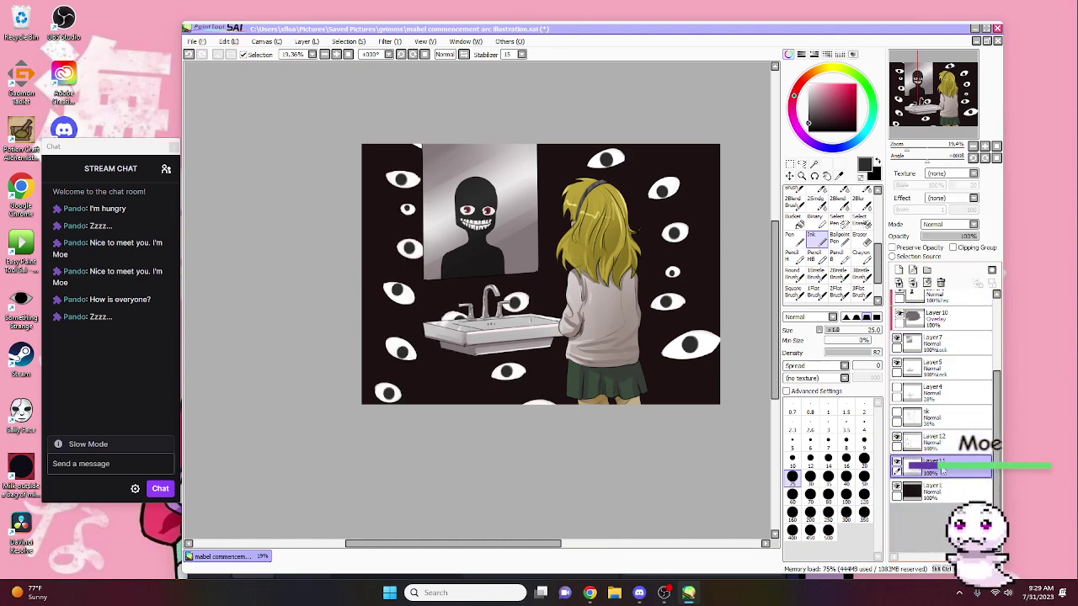
key("ctrl+t")
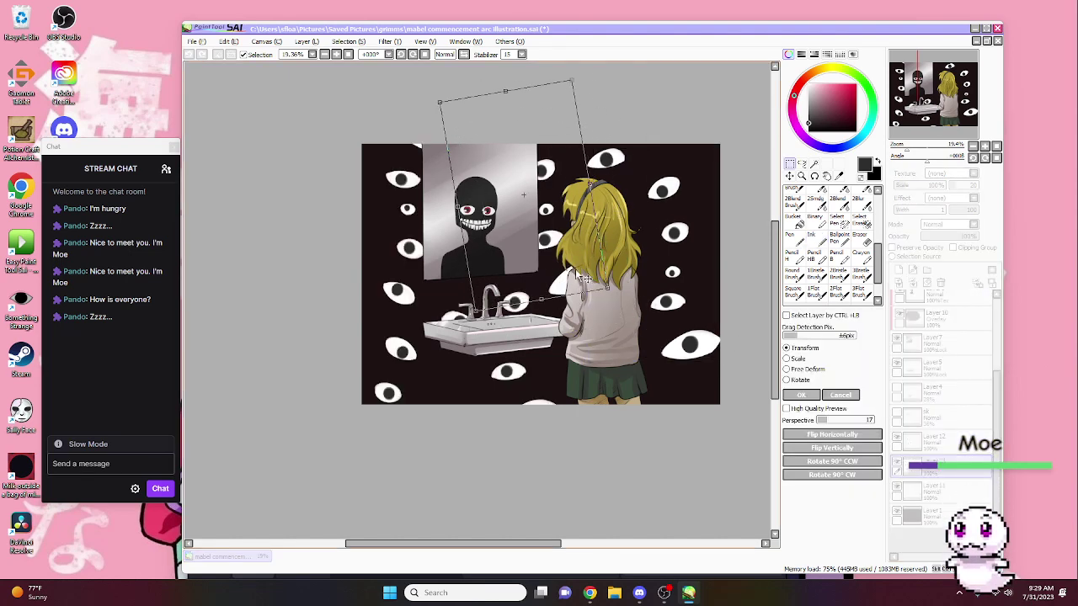
left_click(810, 396)
key("ctrl+e")
key("ctrl+e")
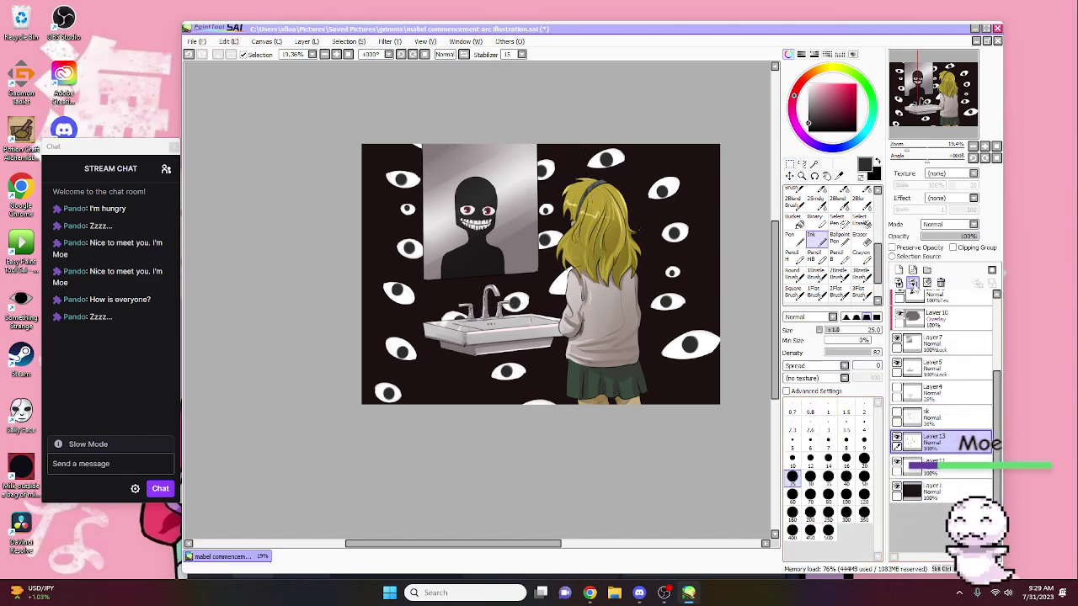
Step: Set the merged eyes layer to Overlay and add a duplicate of it in Normal mode at 61% opacity
left_click(950, 224)
left_click(937, 266)
left_click(926, 283)
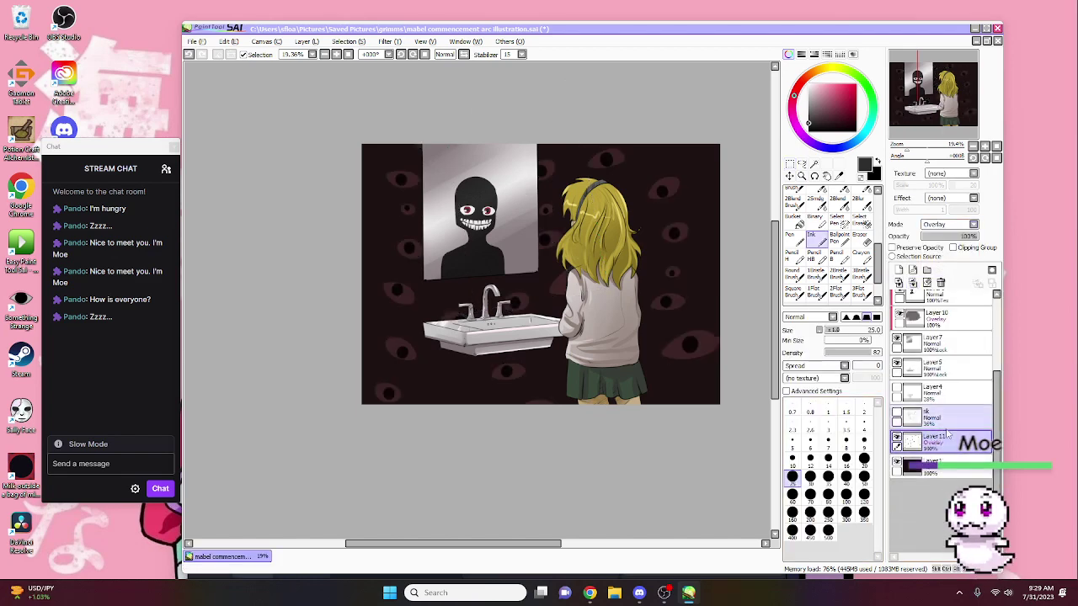
left_click(950, 224)
left_click(943, 236)
mouse_move(968, 237)
left_mouse_down()
mouse_move(934, 236)
mouse_move(955, 237)
left_mouse_up()
Step: Fill a new layer above the eyes with crimson and set its blending mode to Multiply
left_click(898, 270)
left_click(813, 162)
left_click(673, 264)
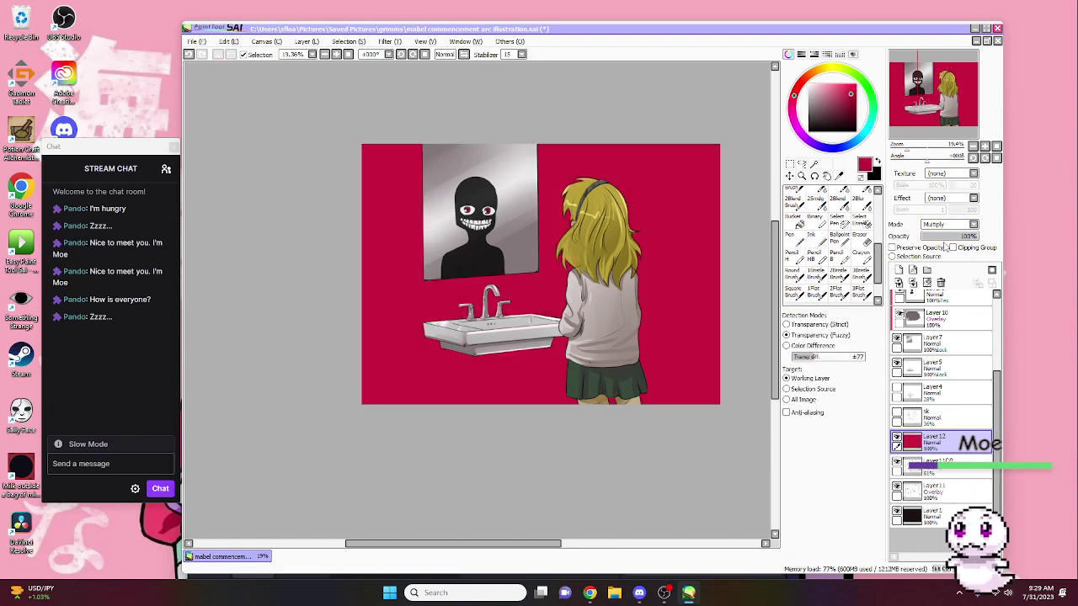
left_click(950, 224)
left_click(938, 266)
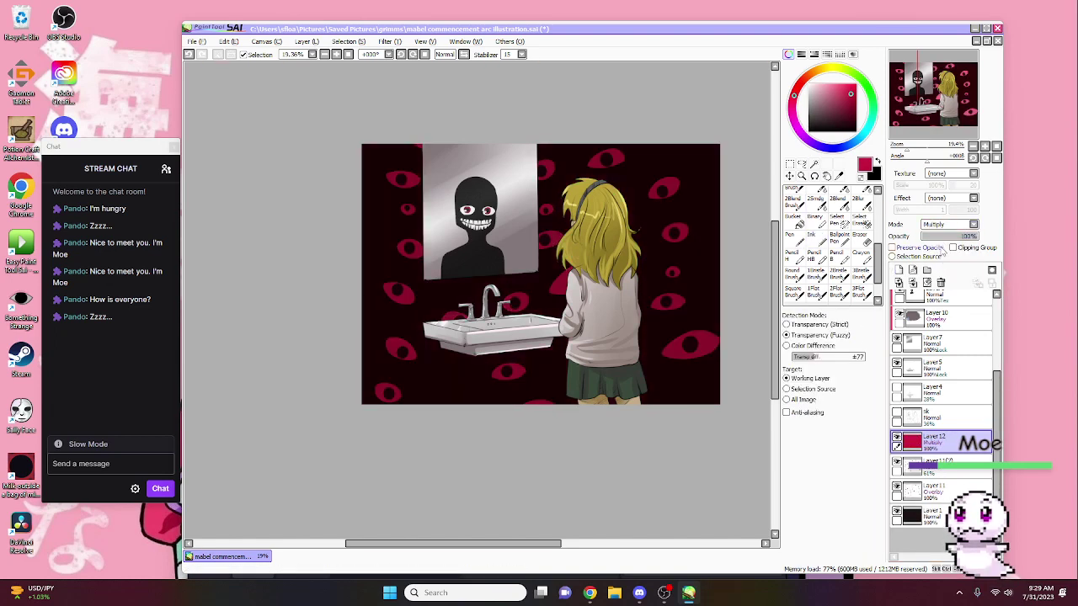
Step: Apply the Paper texture at 250% scale to the crimson layer and lower the layer's opacity to 75%
left_click(968, 174)
left_click(935, 402)
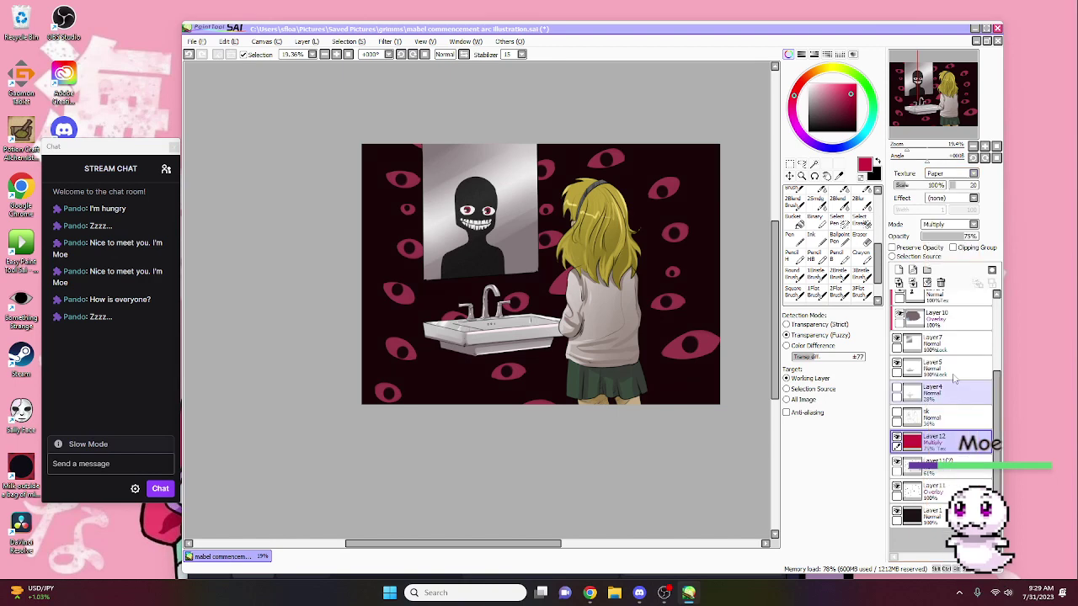
scroll(464, 286, "up", 5)
scroll(464, 290, "down", 3)
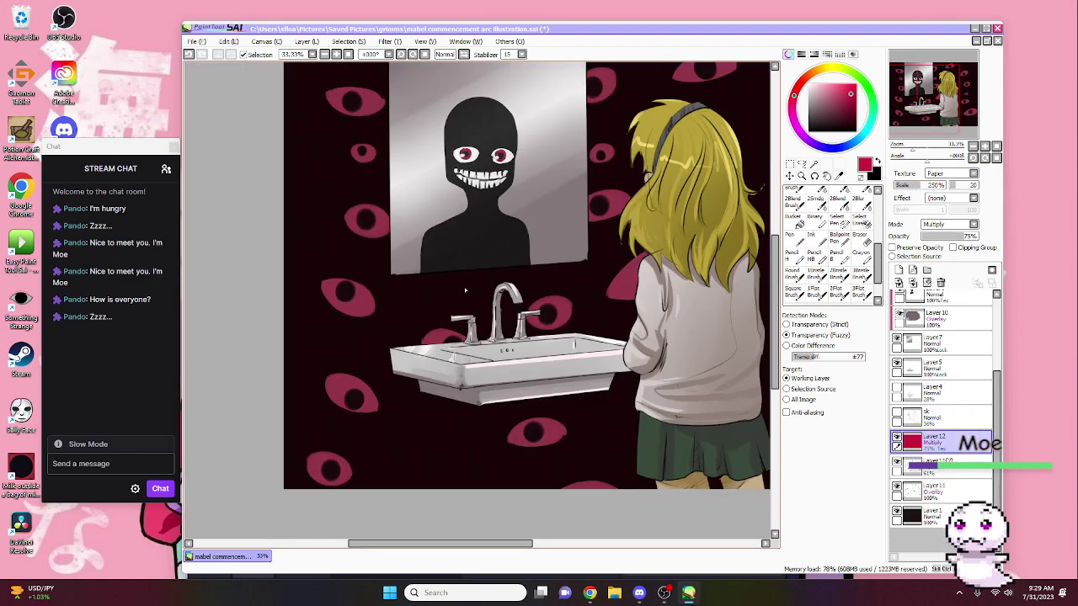
Step: Change the crimson layer's texture to Noise2 at 205% scale and undo the grey recolouring of the layer
left_click(947, 173)
left_click(943, 396)
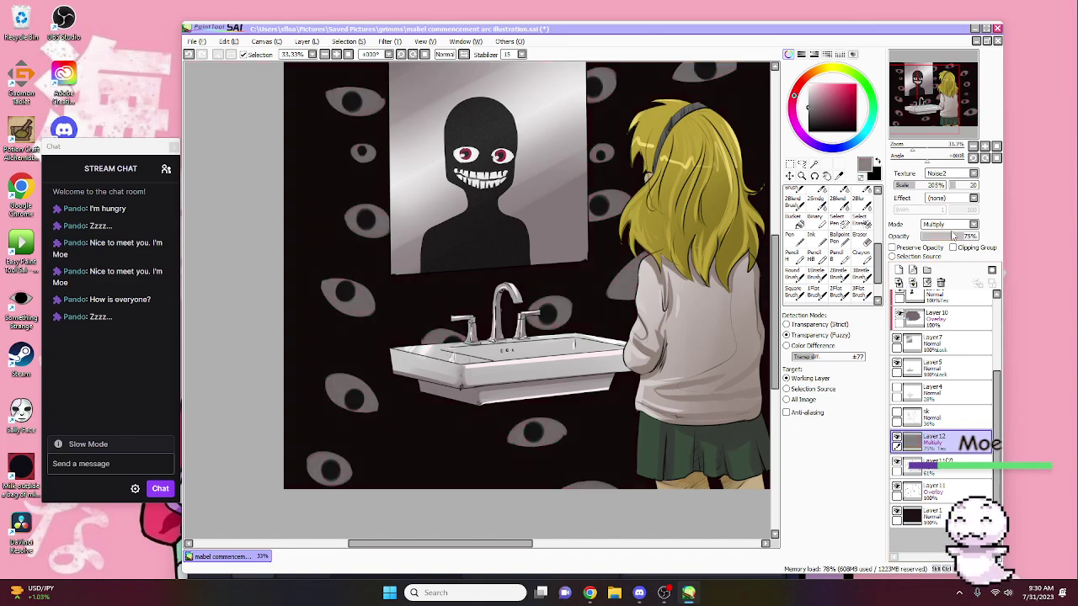
key("ctrl+z")
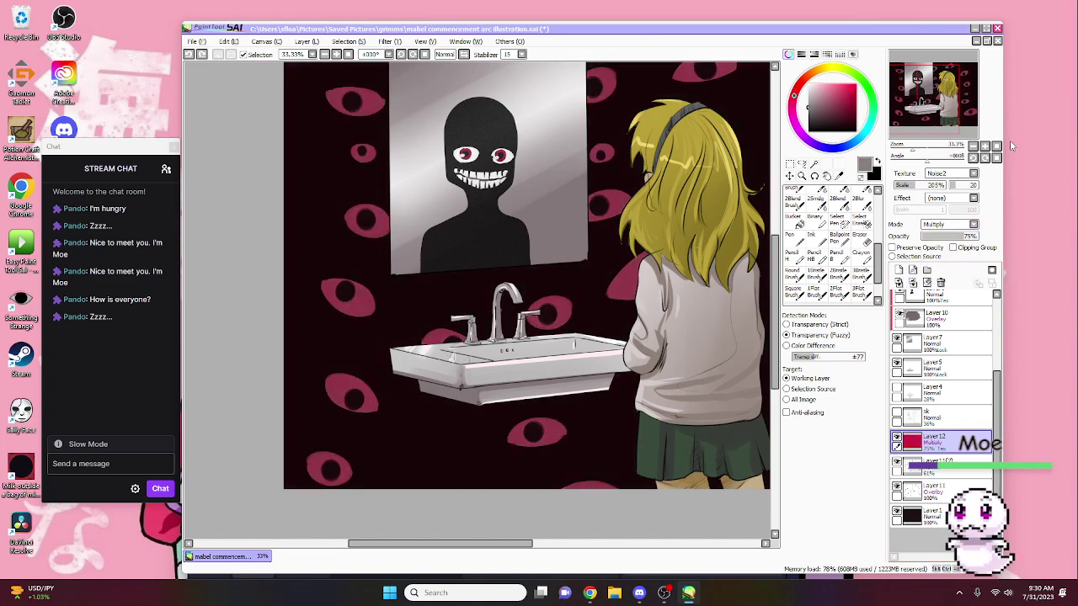
Step: Recolour the mirror glass with a pale greyish teal on its clipped Overlay layer, using the Ink at size 500
left_click(996, 146)
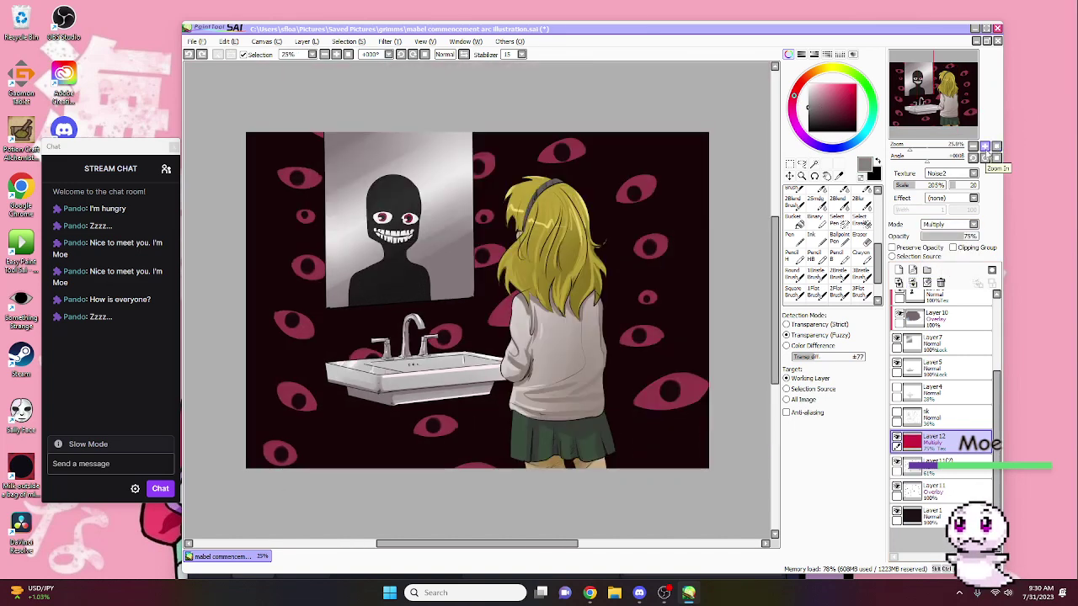
scroll(943, 379, "up", 3)
left_click(939, 396)
left_click(868, 127)
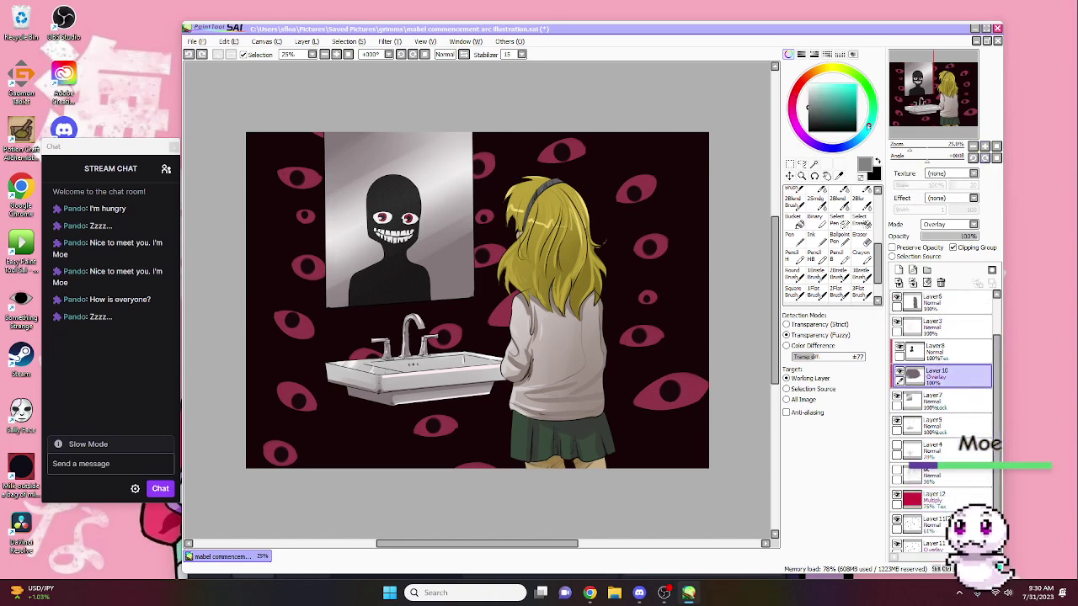
left_click(815, 238)
left_click_drag(354, 169, 446, 269)
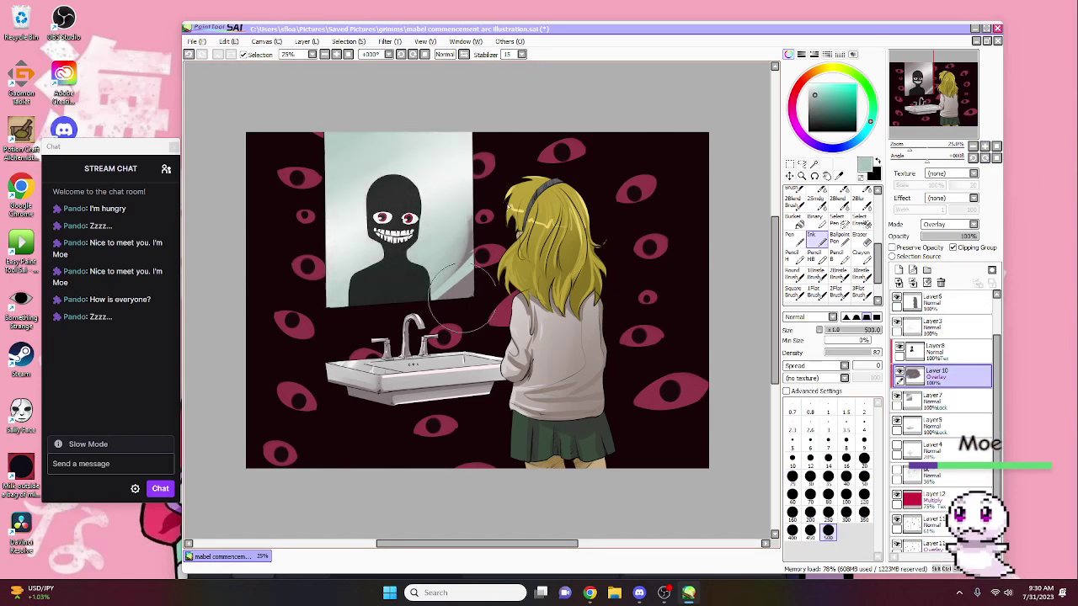
mouse_move(446, 219)
left_mouse_down()
mouse_move(463, 311)
mouse_move(332, 113)
left_mouse_up()
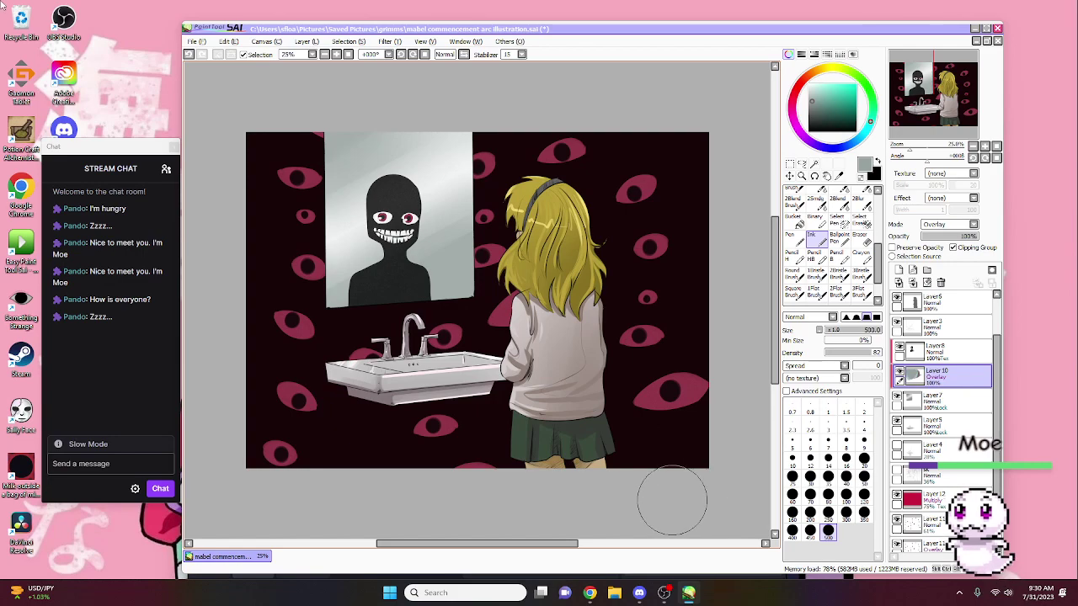